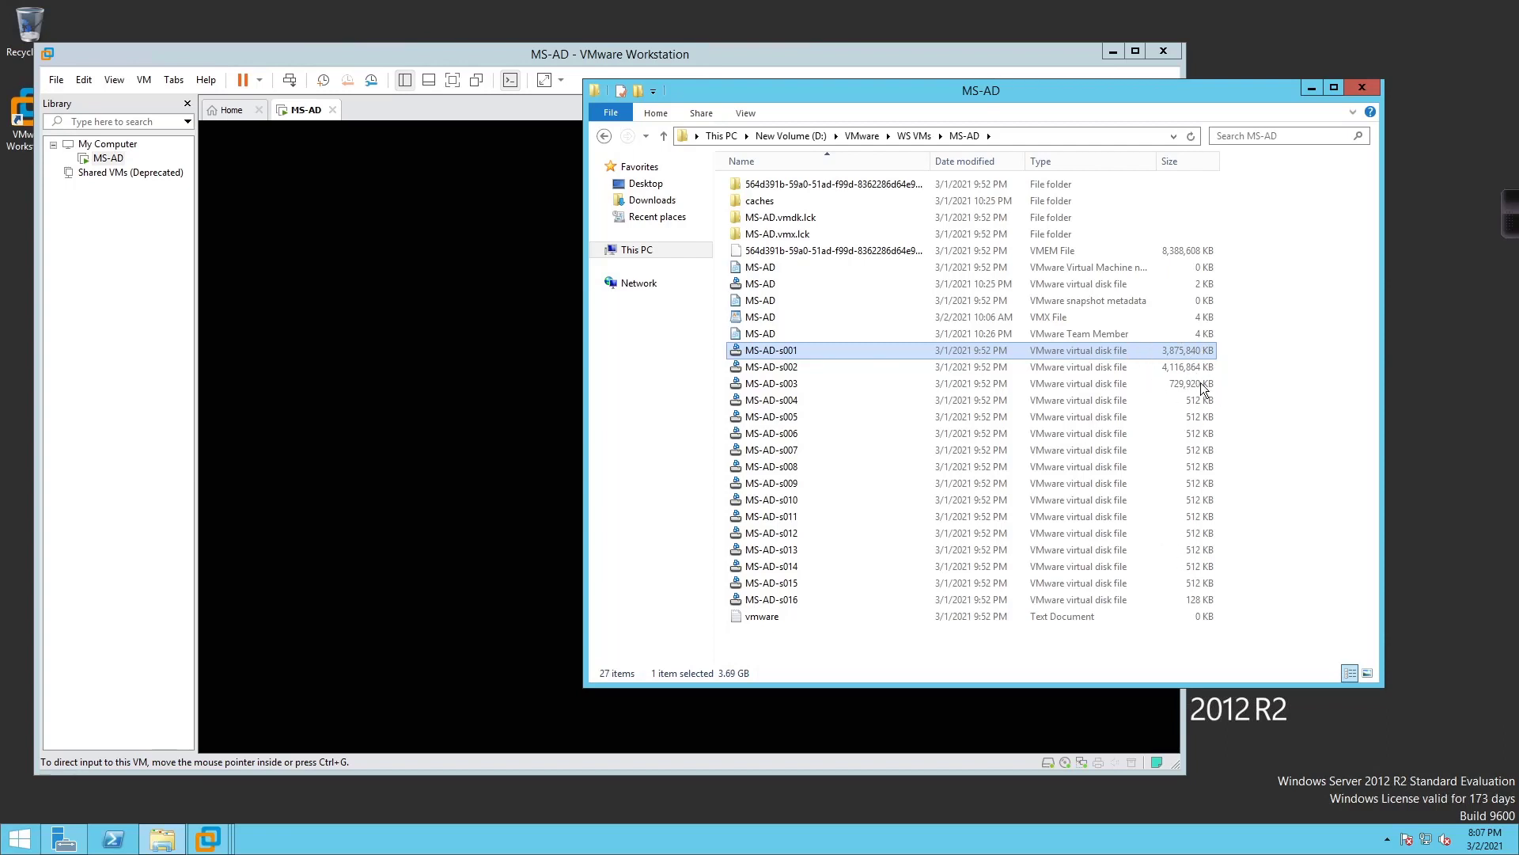
Start a new typical virtual machine from the Workstation Home page
click(1312, 88)
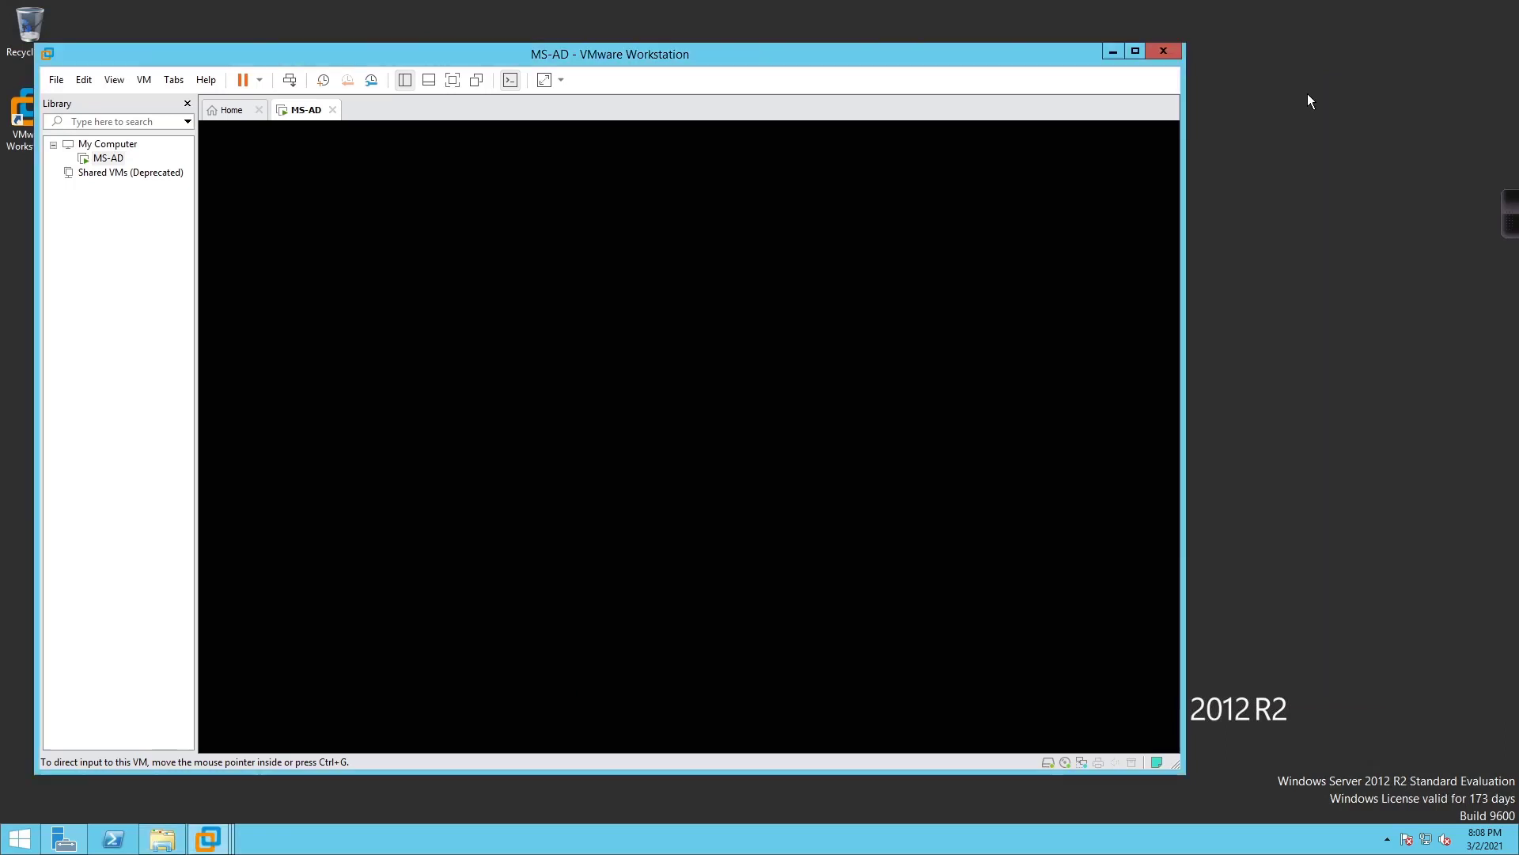
click(231, 110)
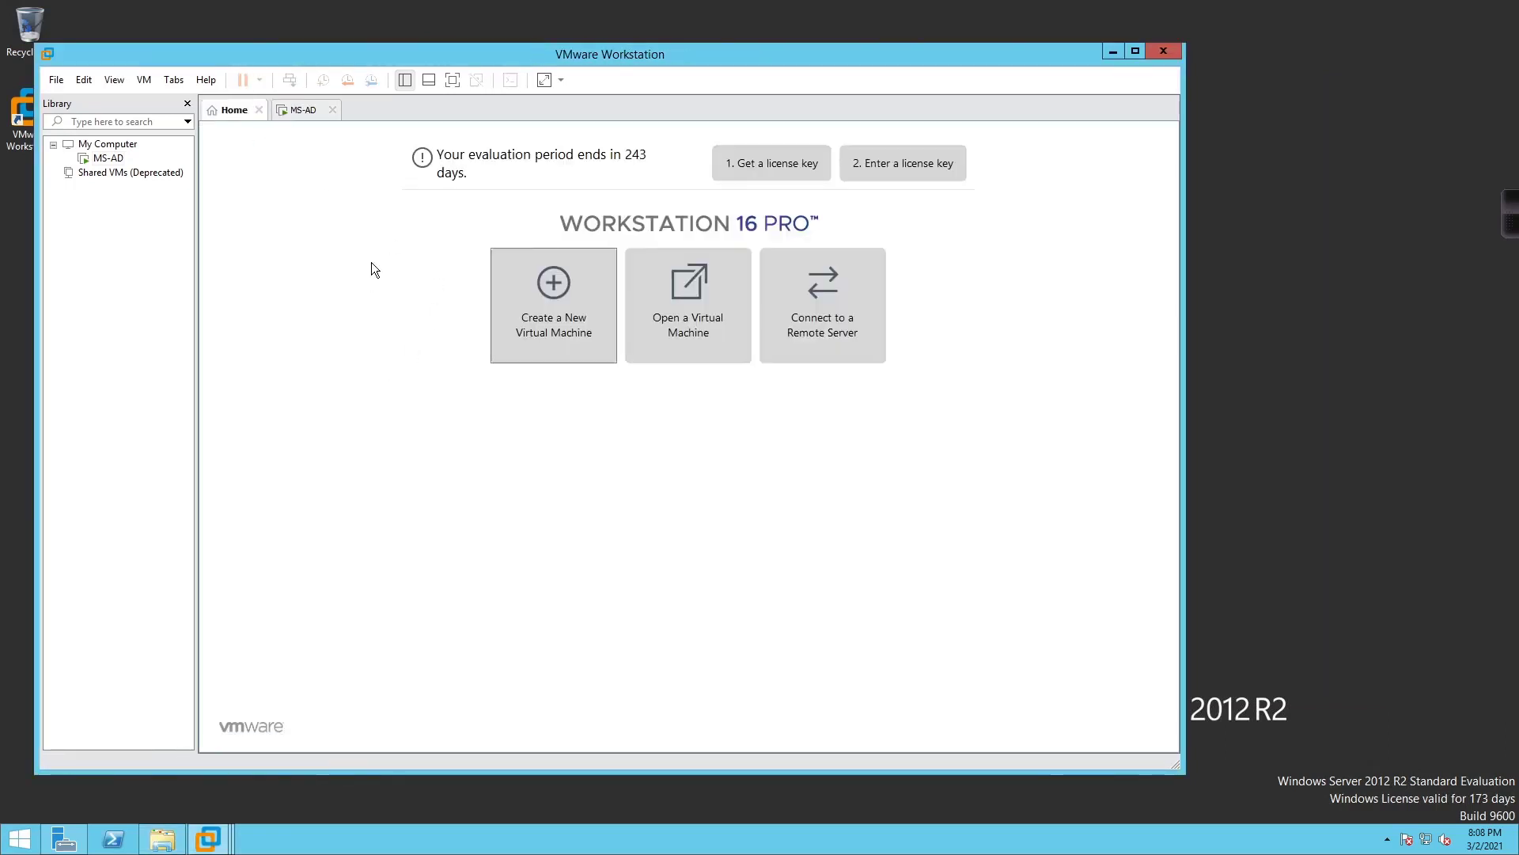
click(549, 294)
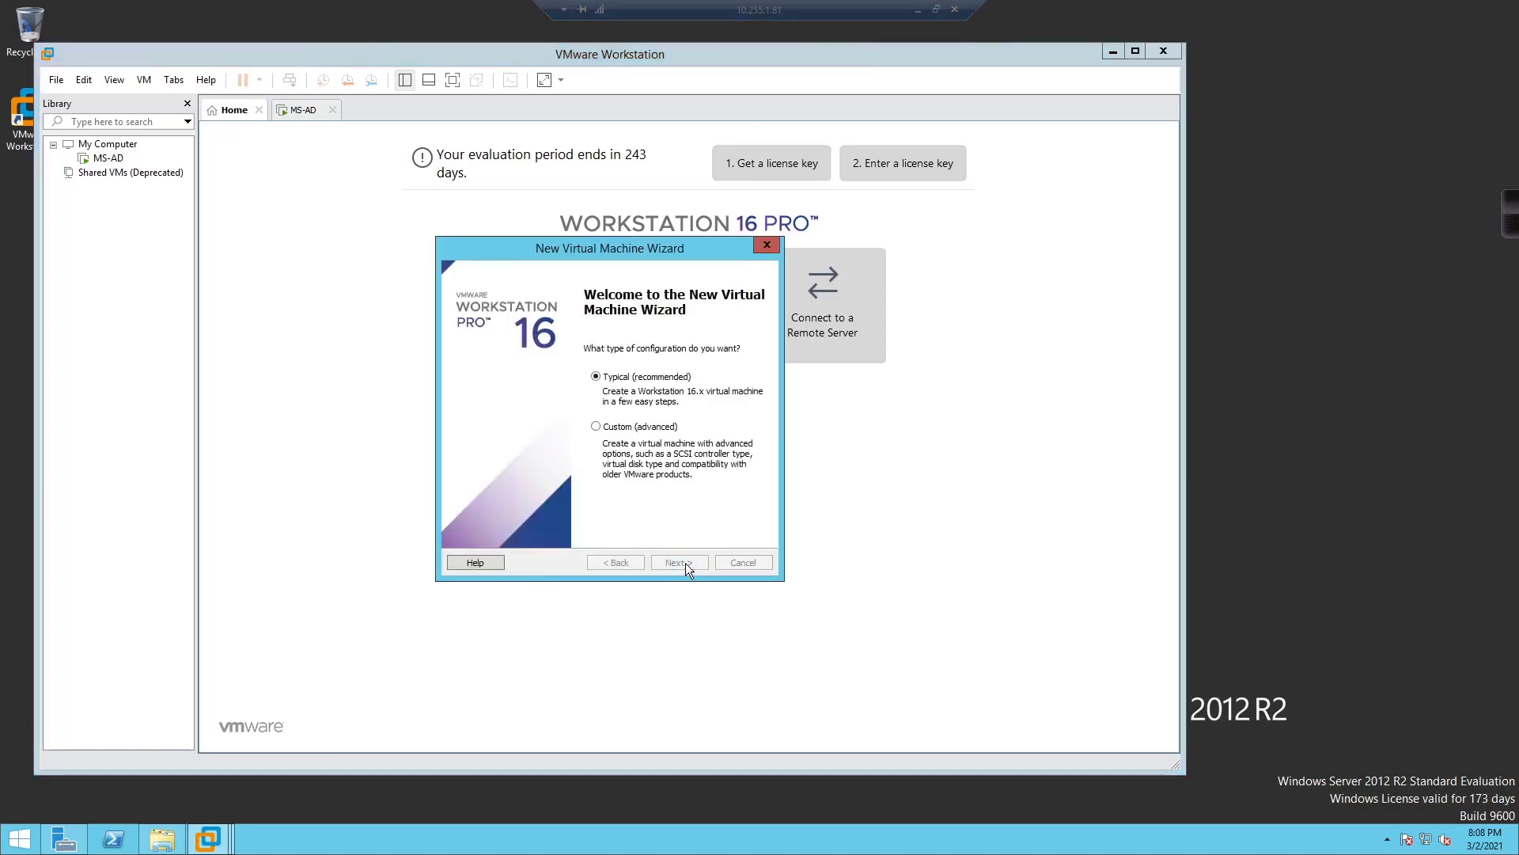
click(684, 563)
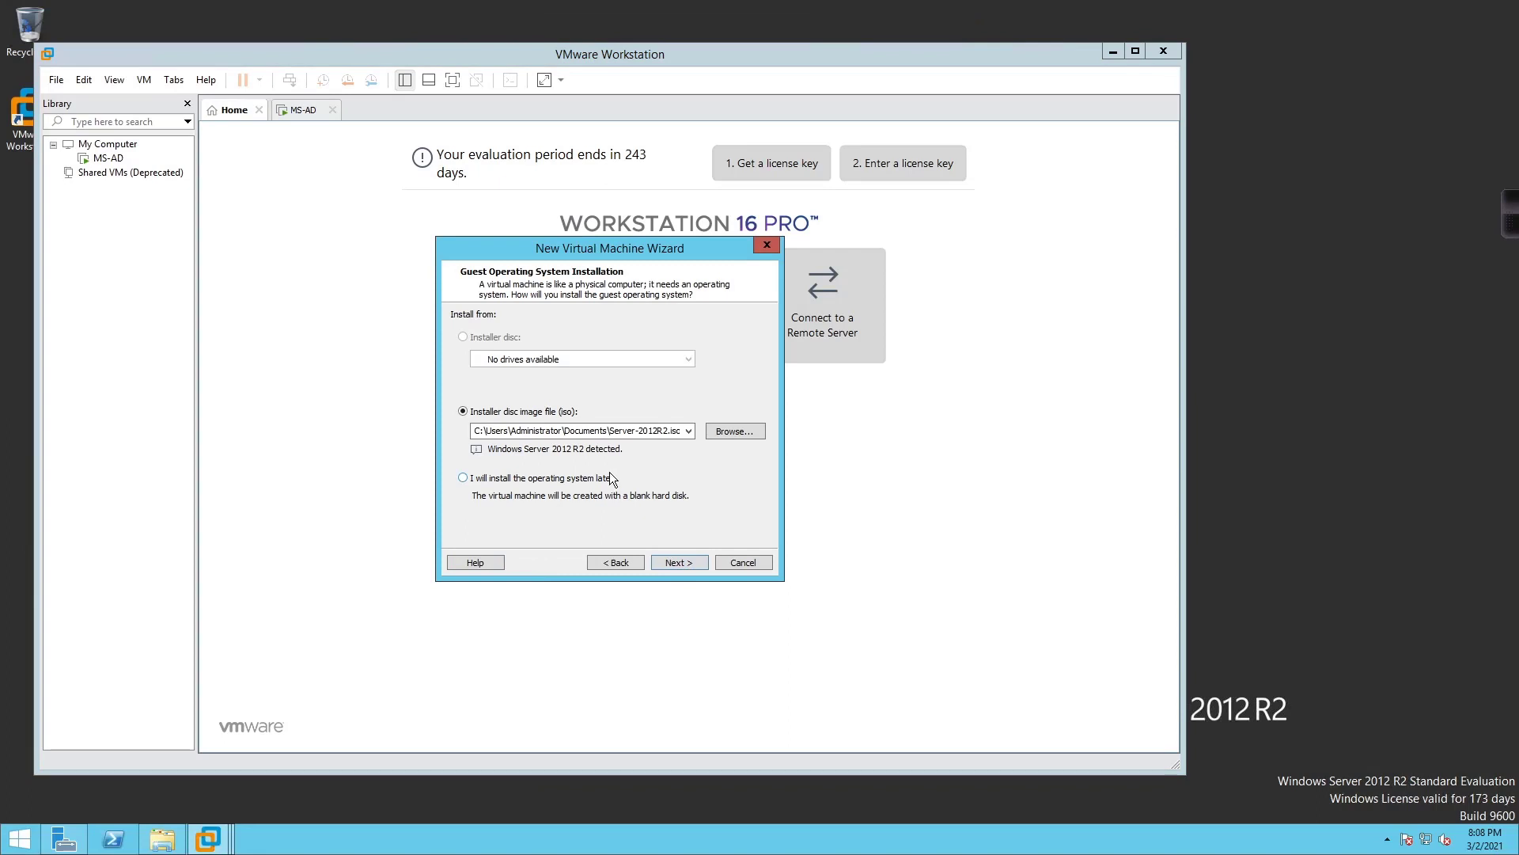
Use the VMware-VMvisor-Installer-6.7.0.update01 ISO from Z:\VMware docs\DCV\6.7 as the installer image
click(734, 430)
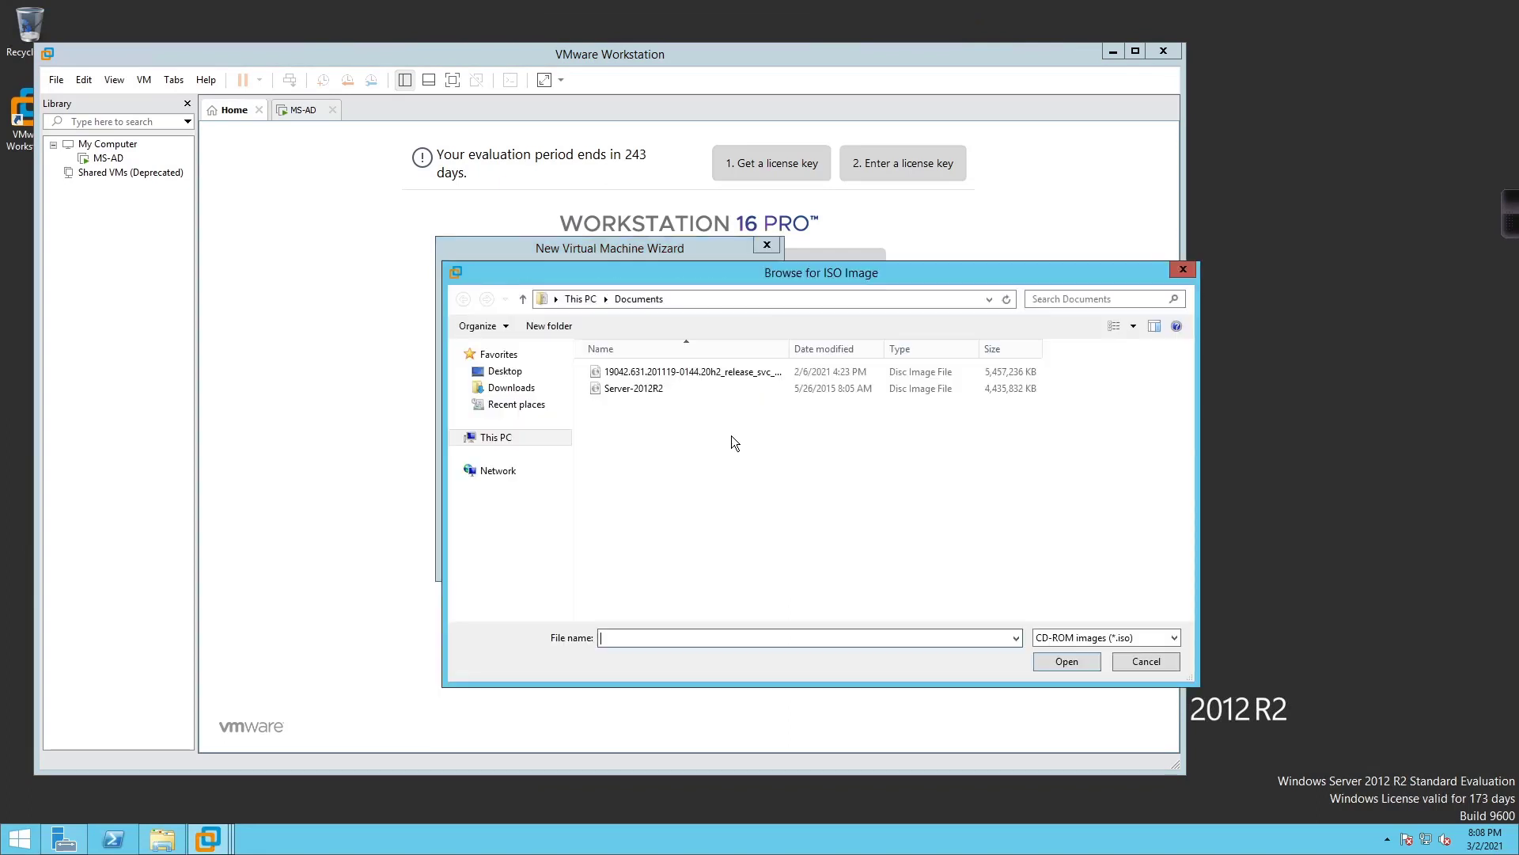
click(490, 440)
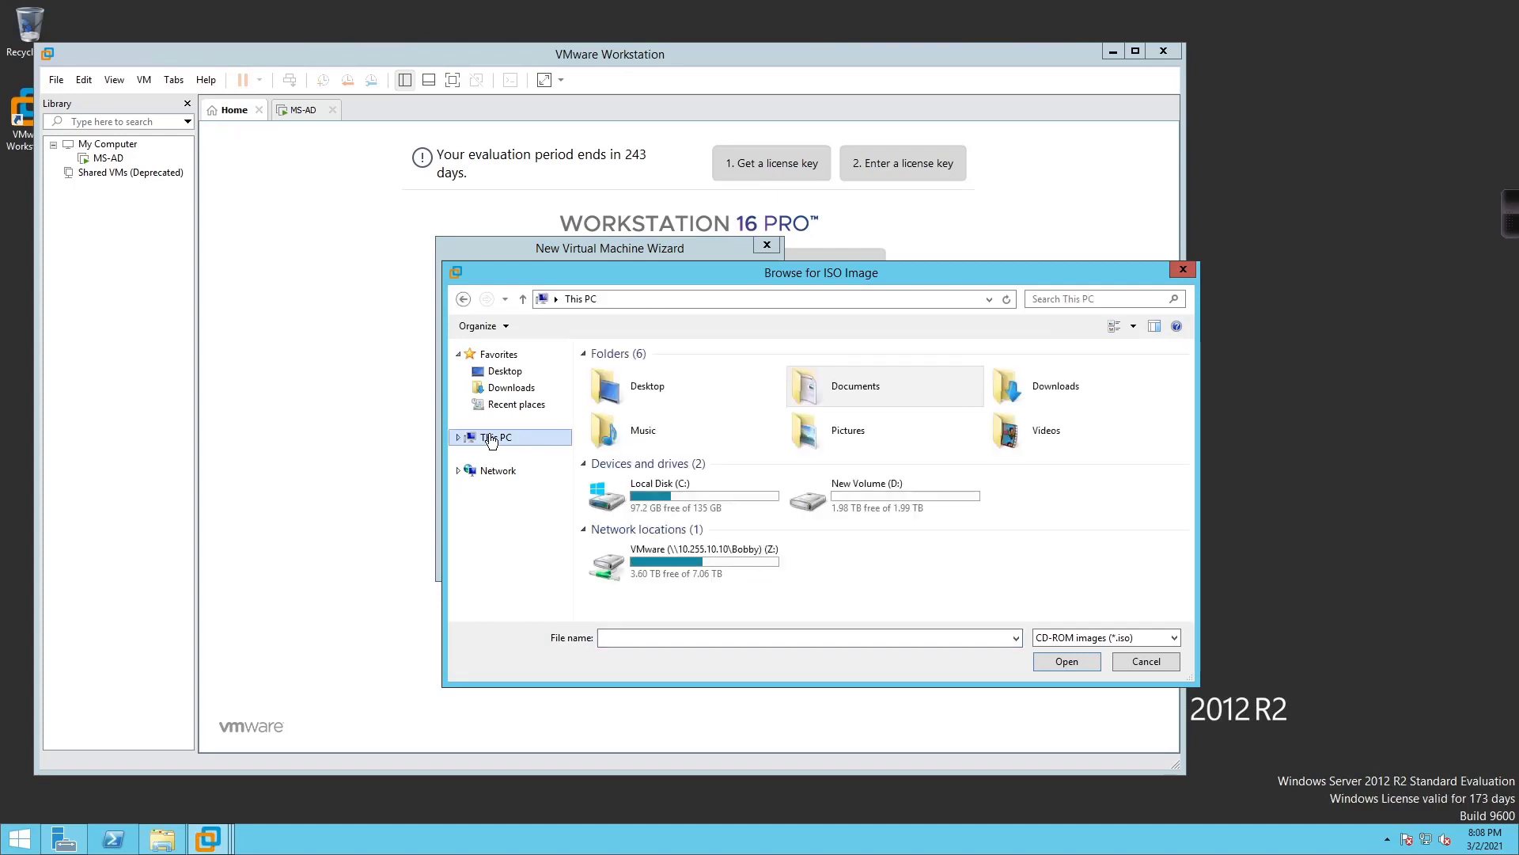
double_click(656, 572)
click(823, 422)
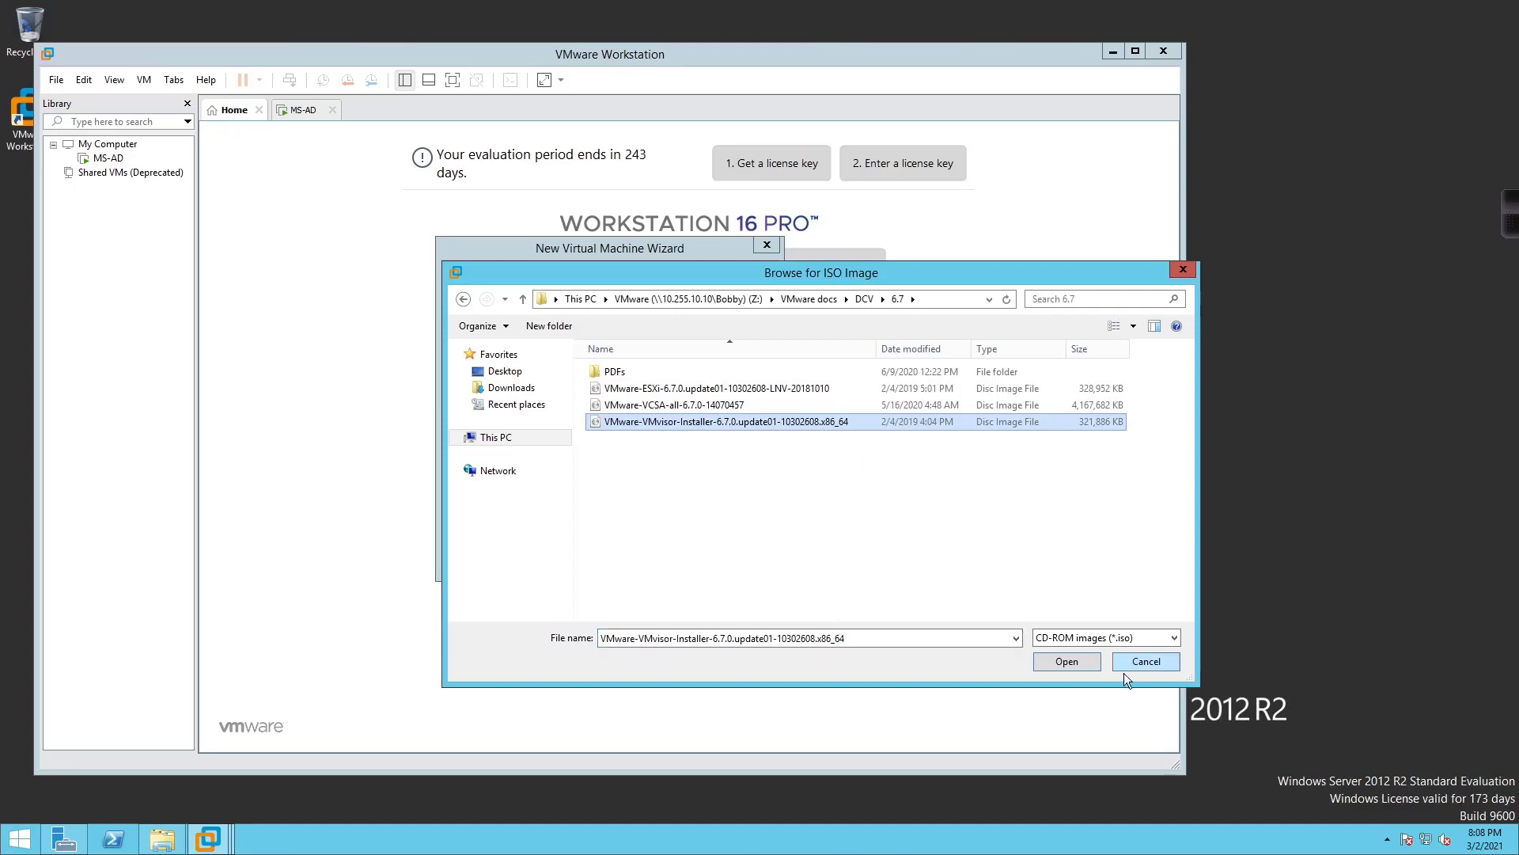
click(1067, 665)
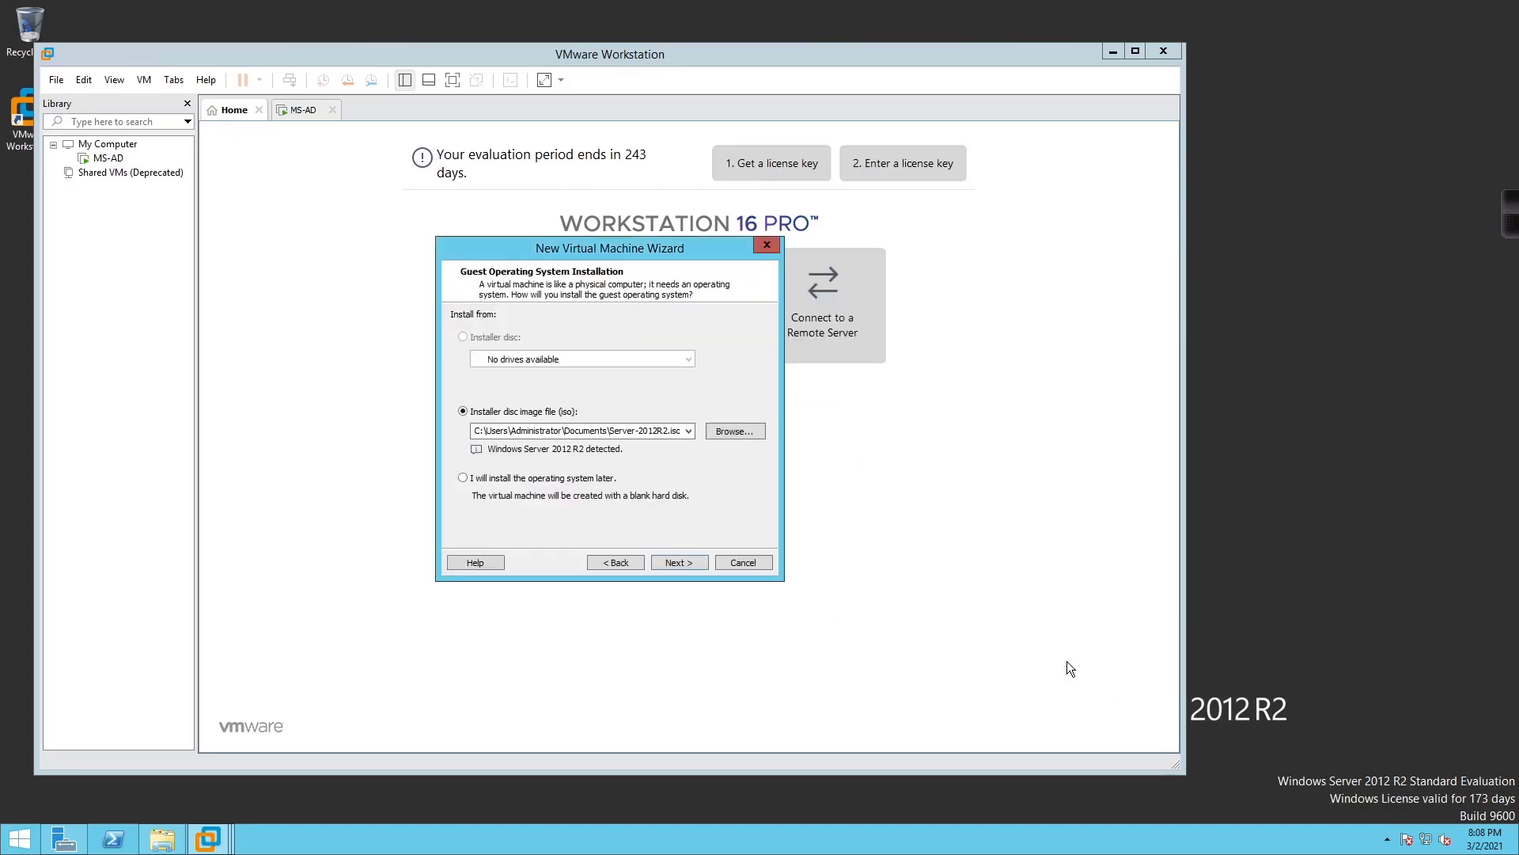
Set the VM location to a new virt-host1 folder under D:\VMware\WS VMs
click(682, 568)
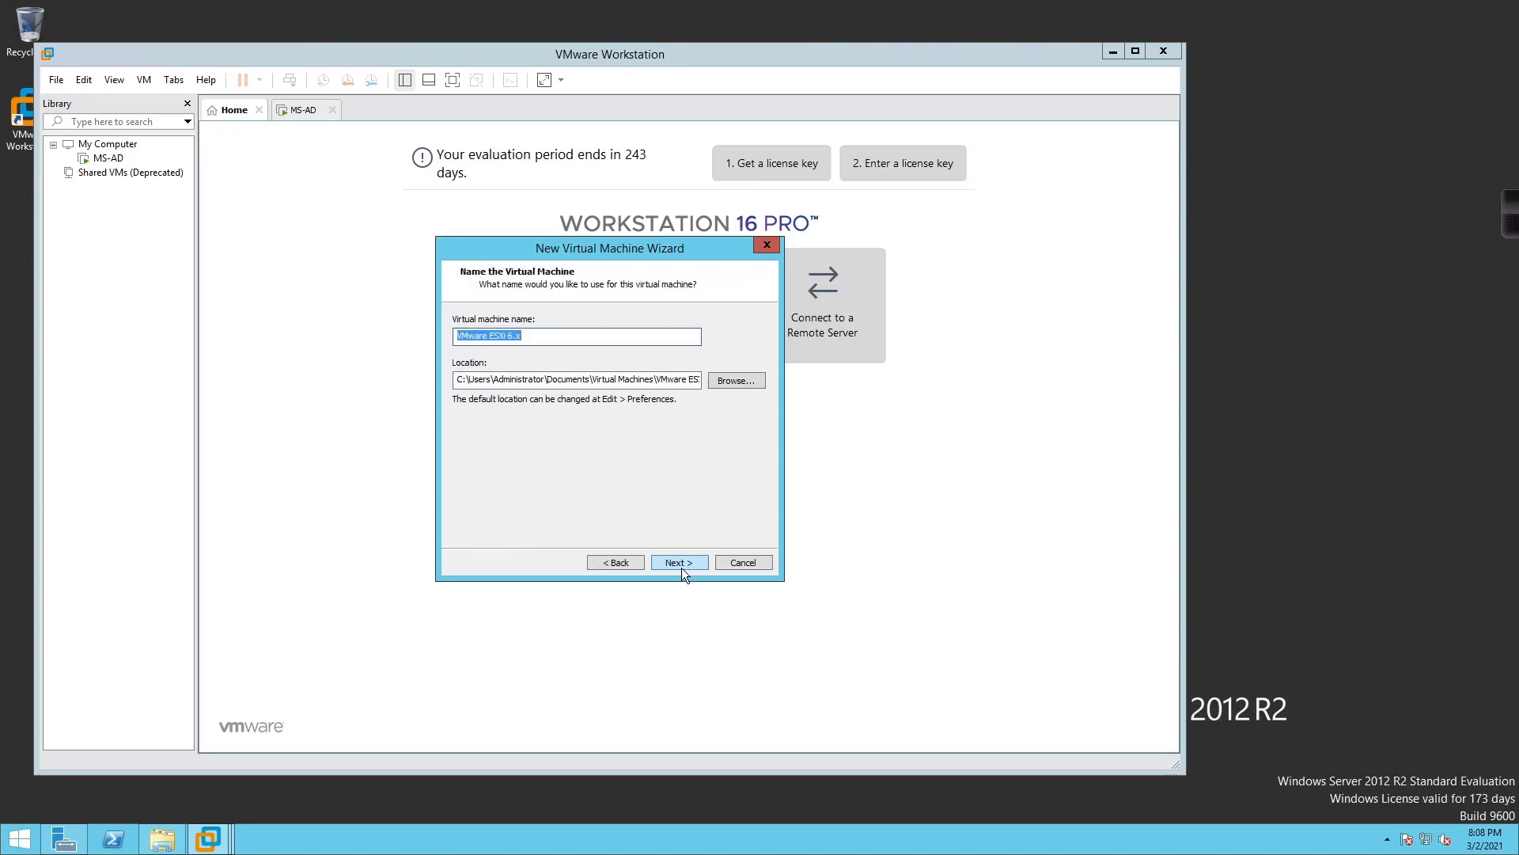
click(735, 381)
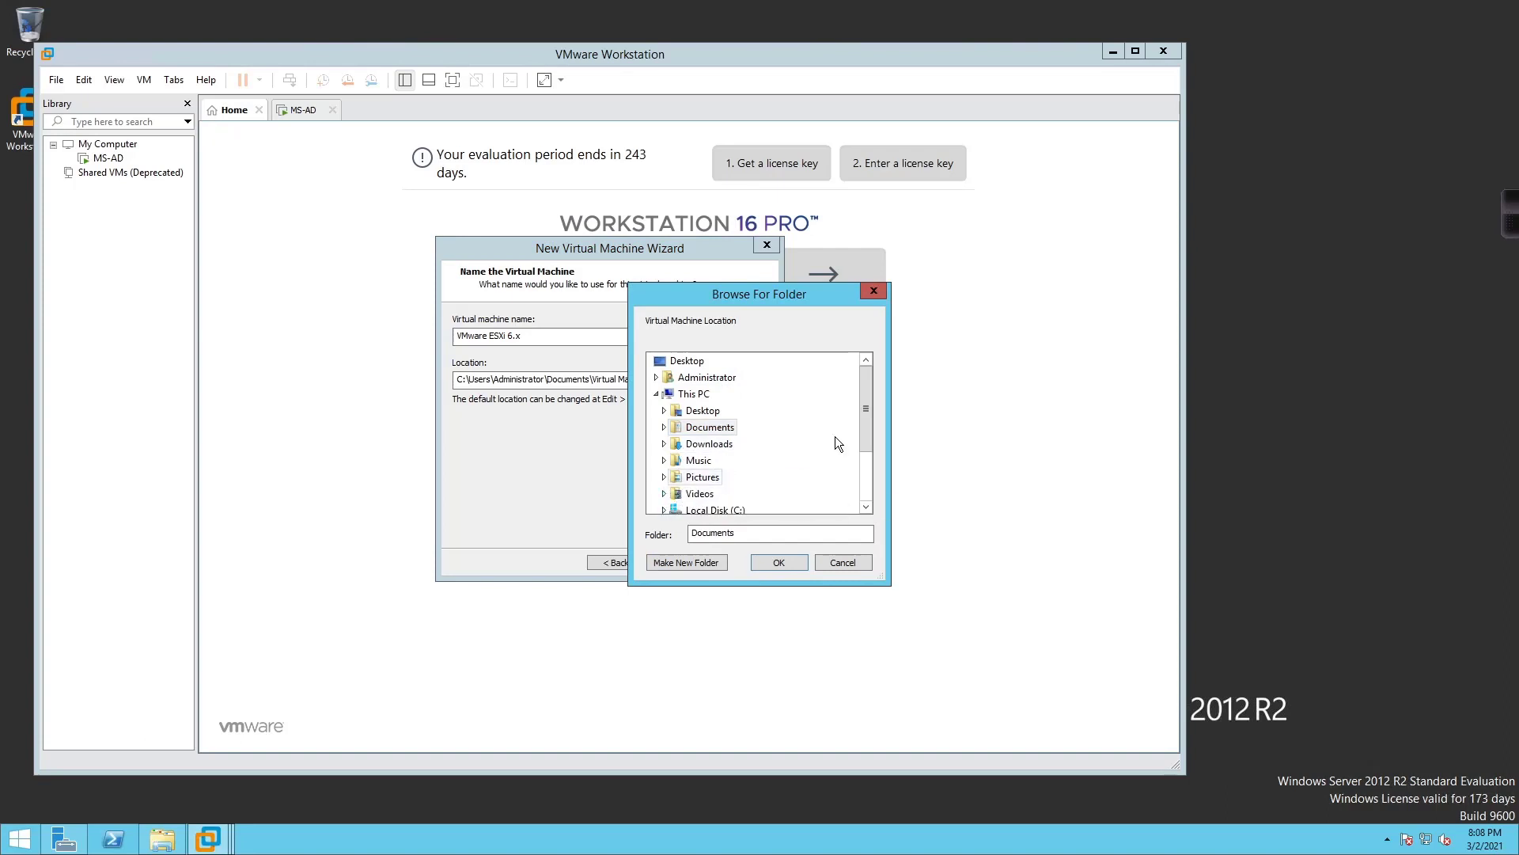
drag(863, 410, 863, 439)
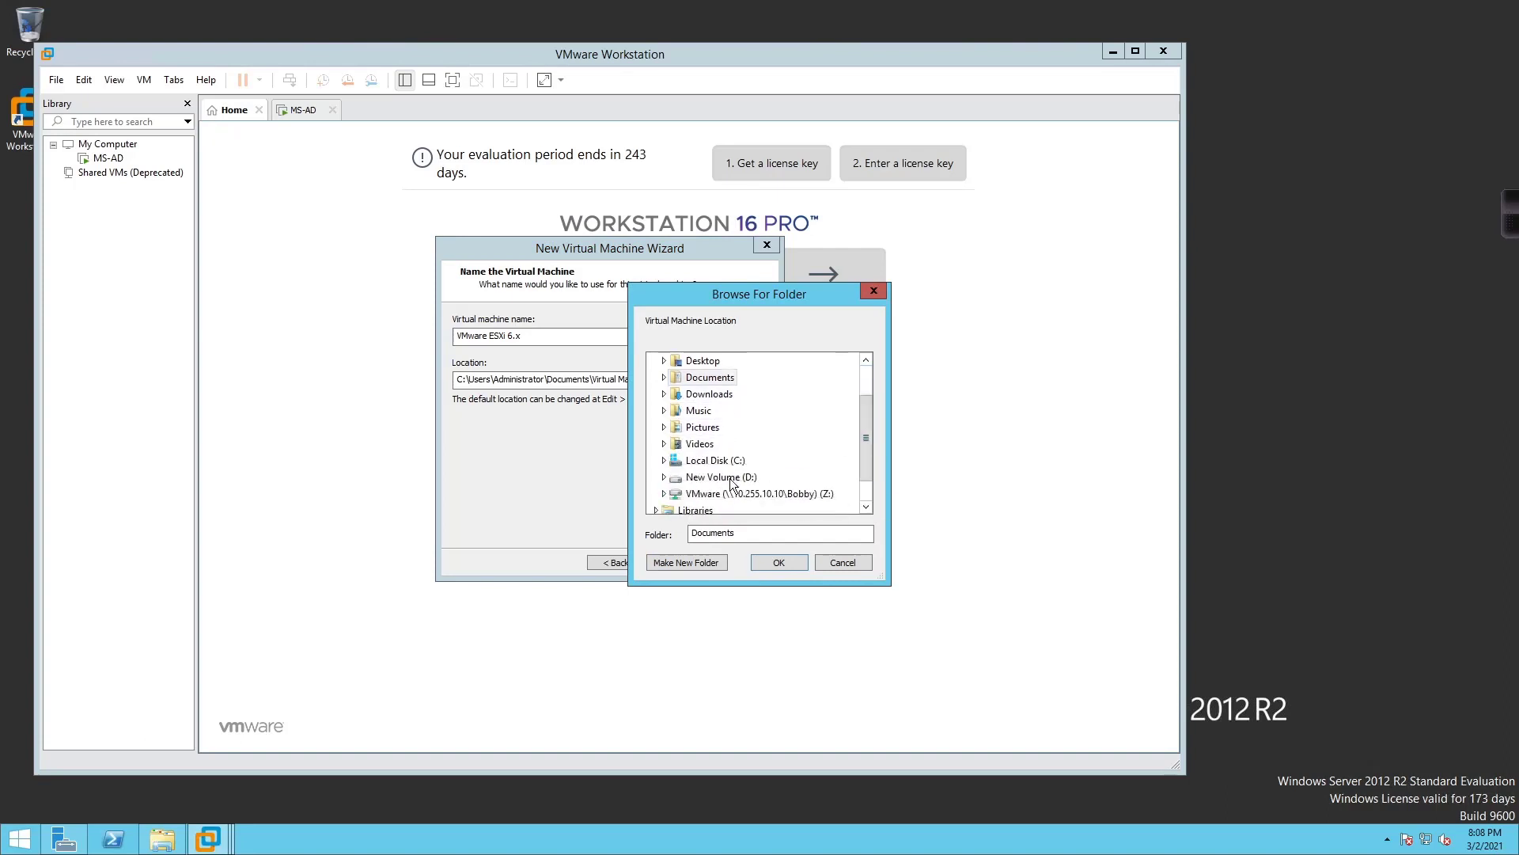
click(664, 476)
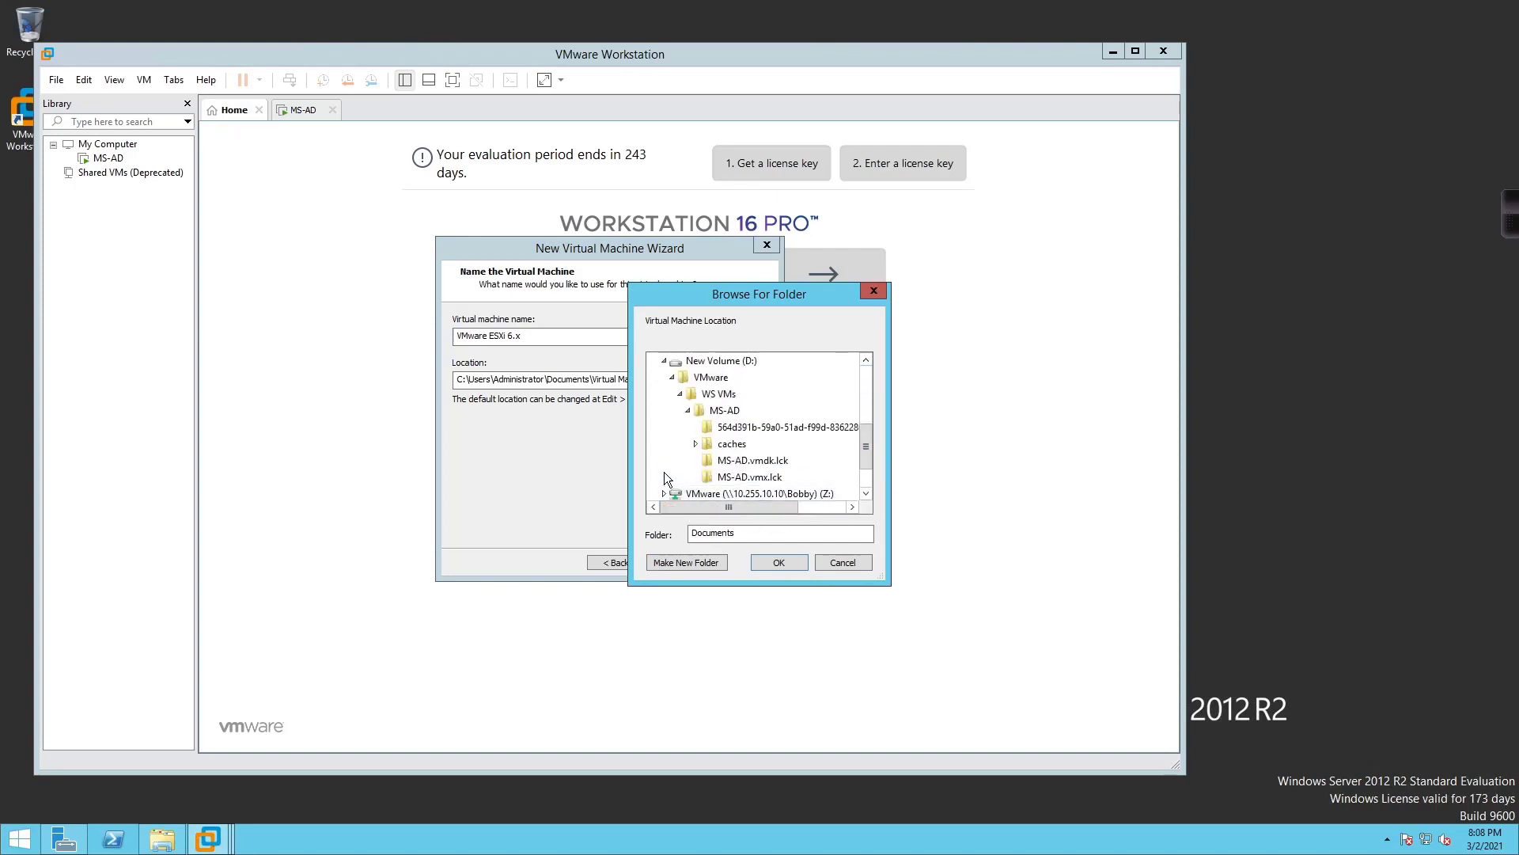
click(719, 396)
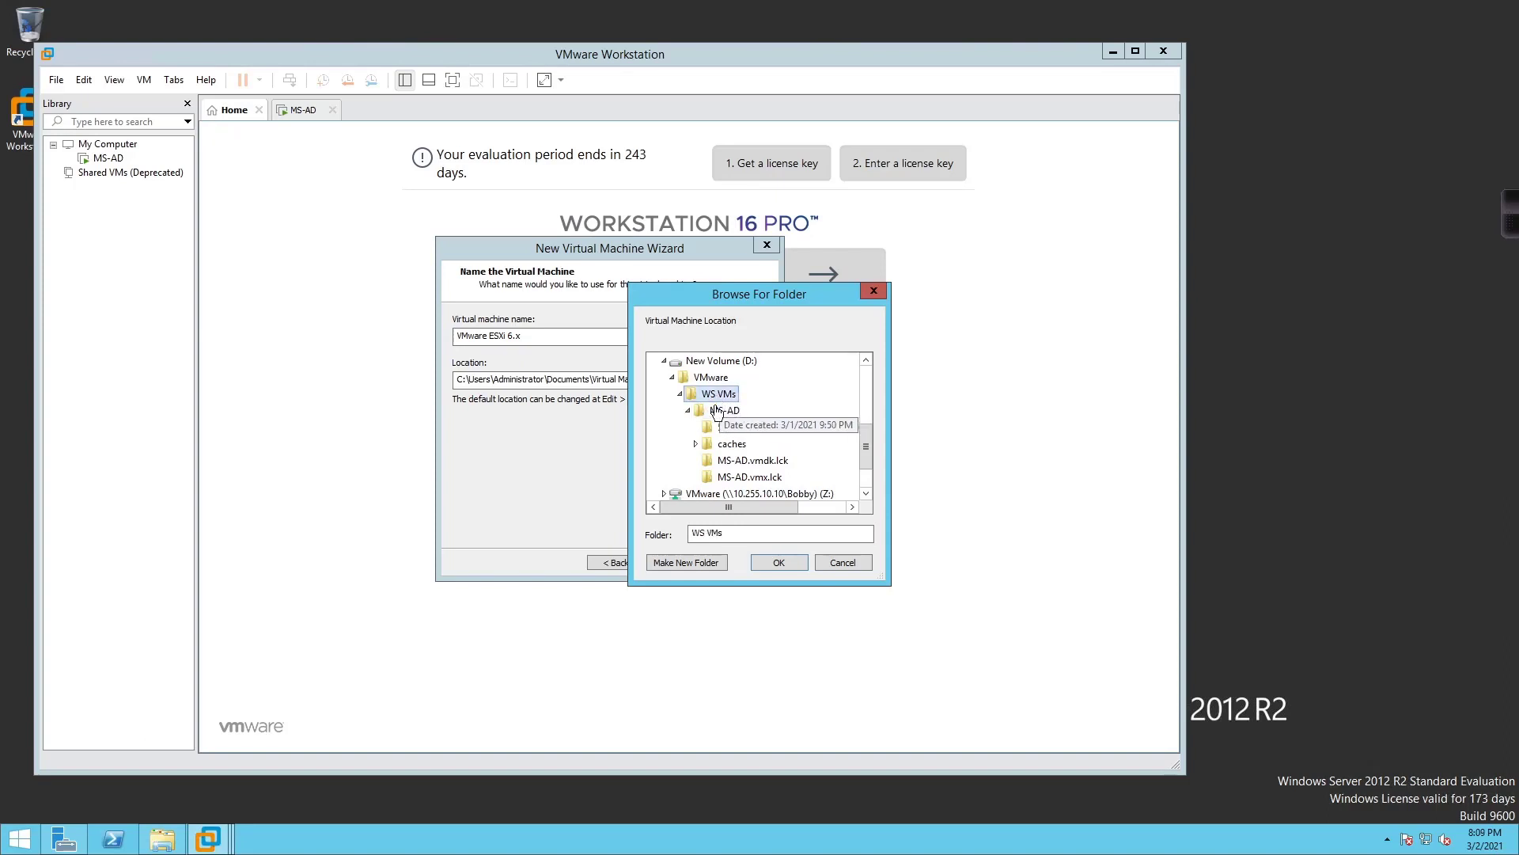
click(699, 562)
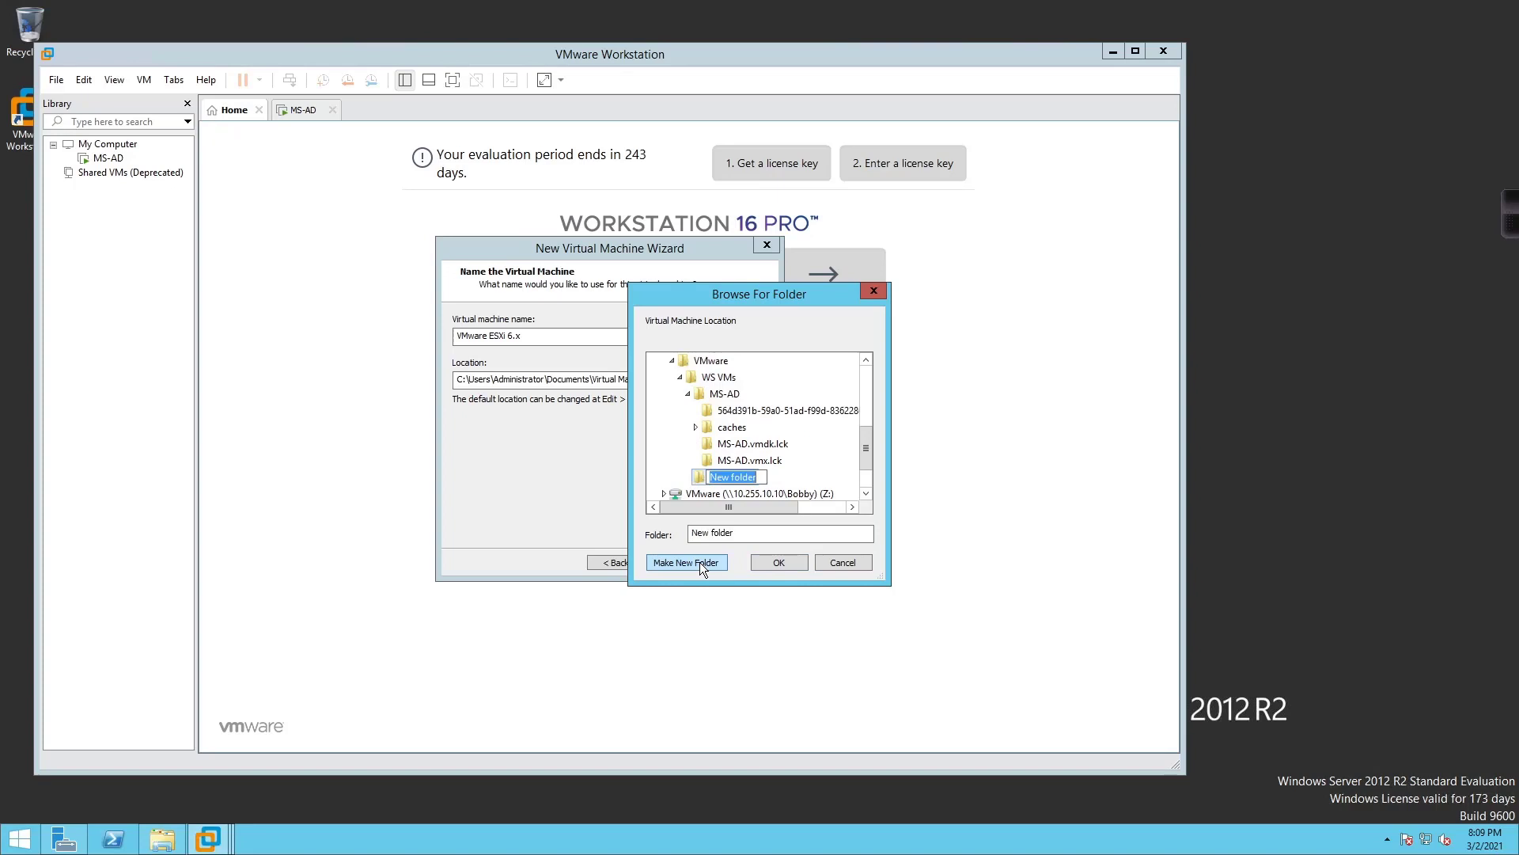
text(virt-host1)
click(766, 560)
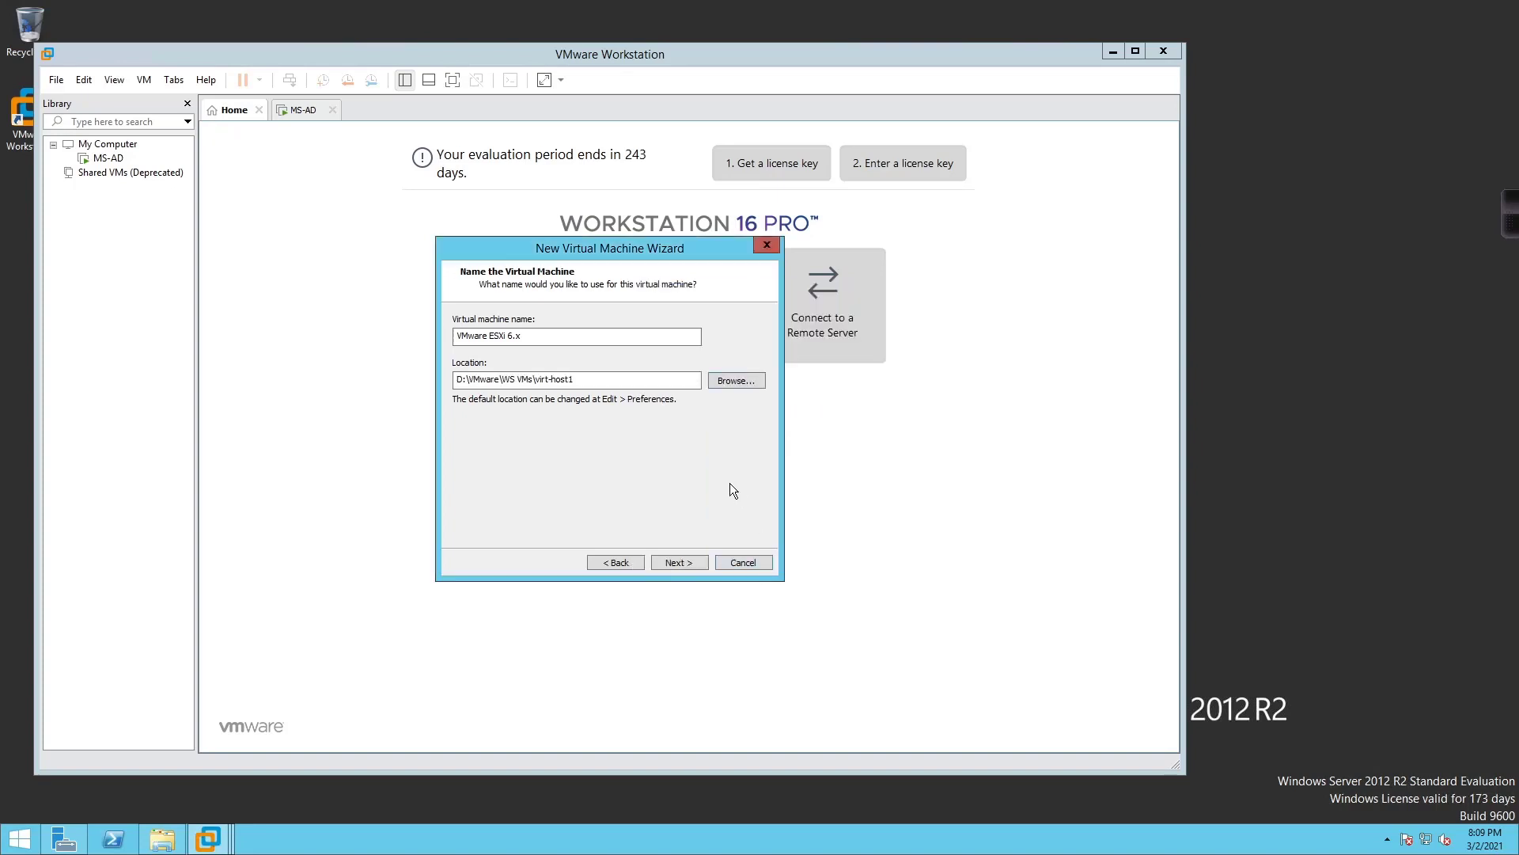
Check the WS VMs folder, then name the virtual machine virt-host1
click(162, 839)
click(915, 136)
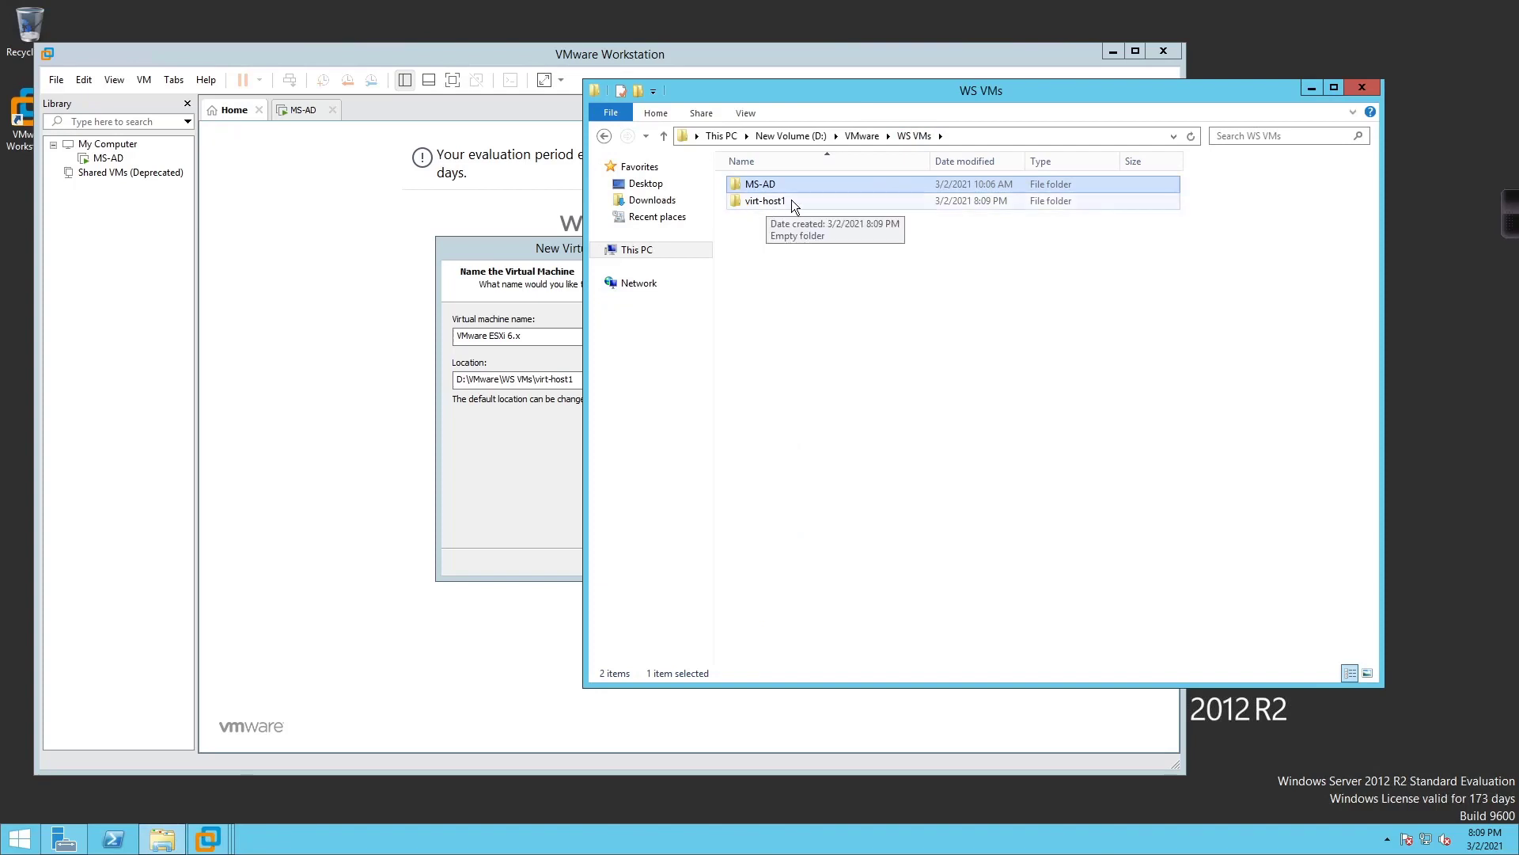
click(522, 353)
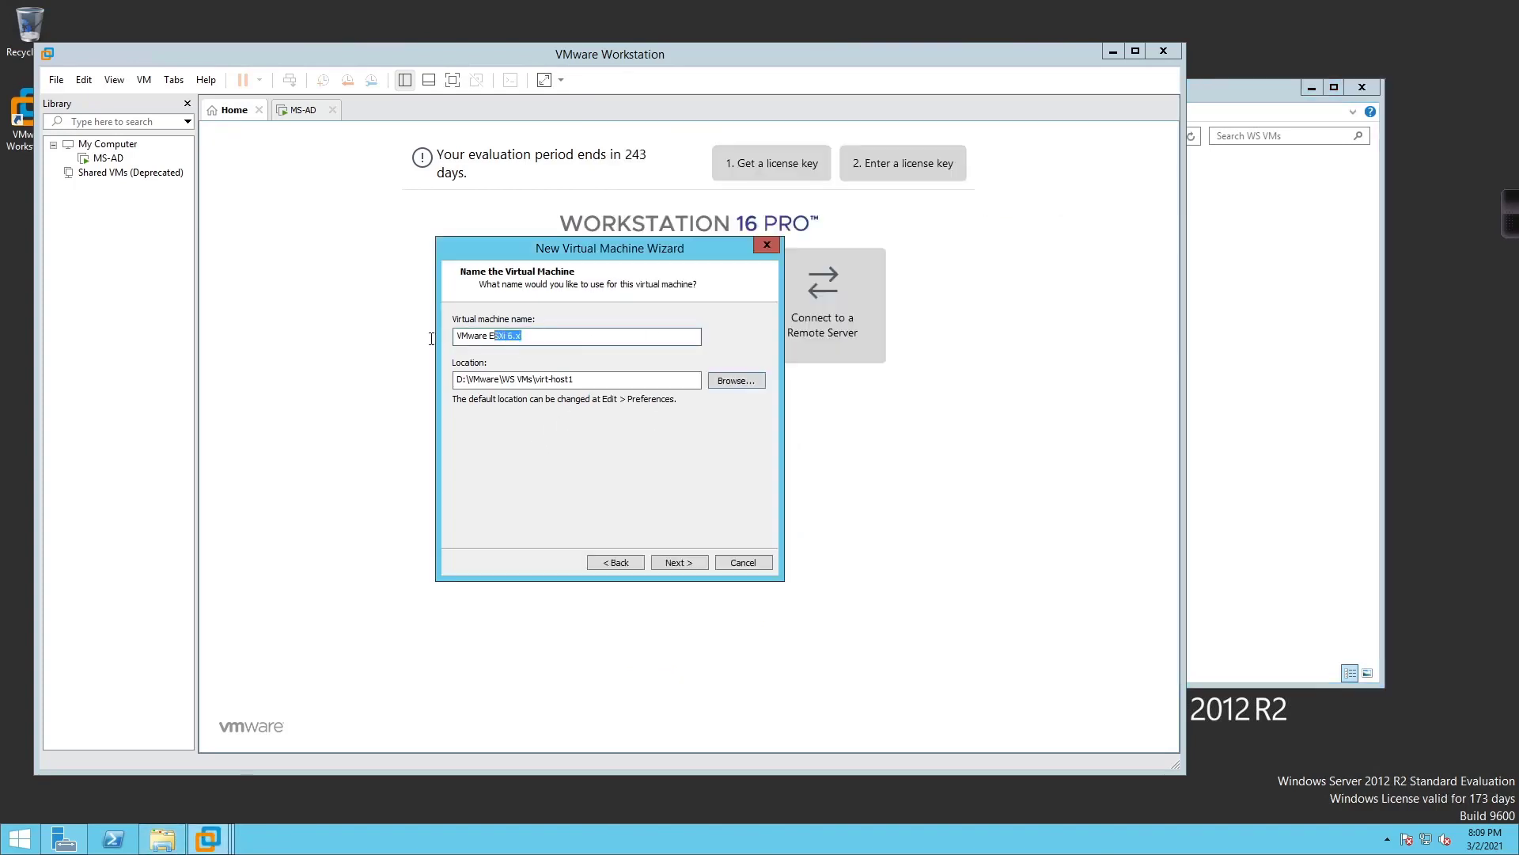
text(virt-host1)
Set the virtual disk size to 100 GB
click(672, 558)
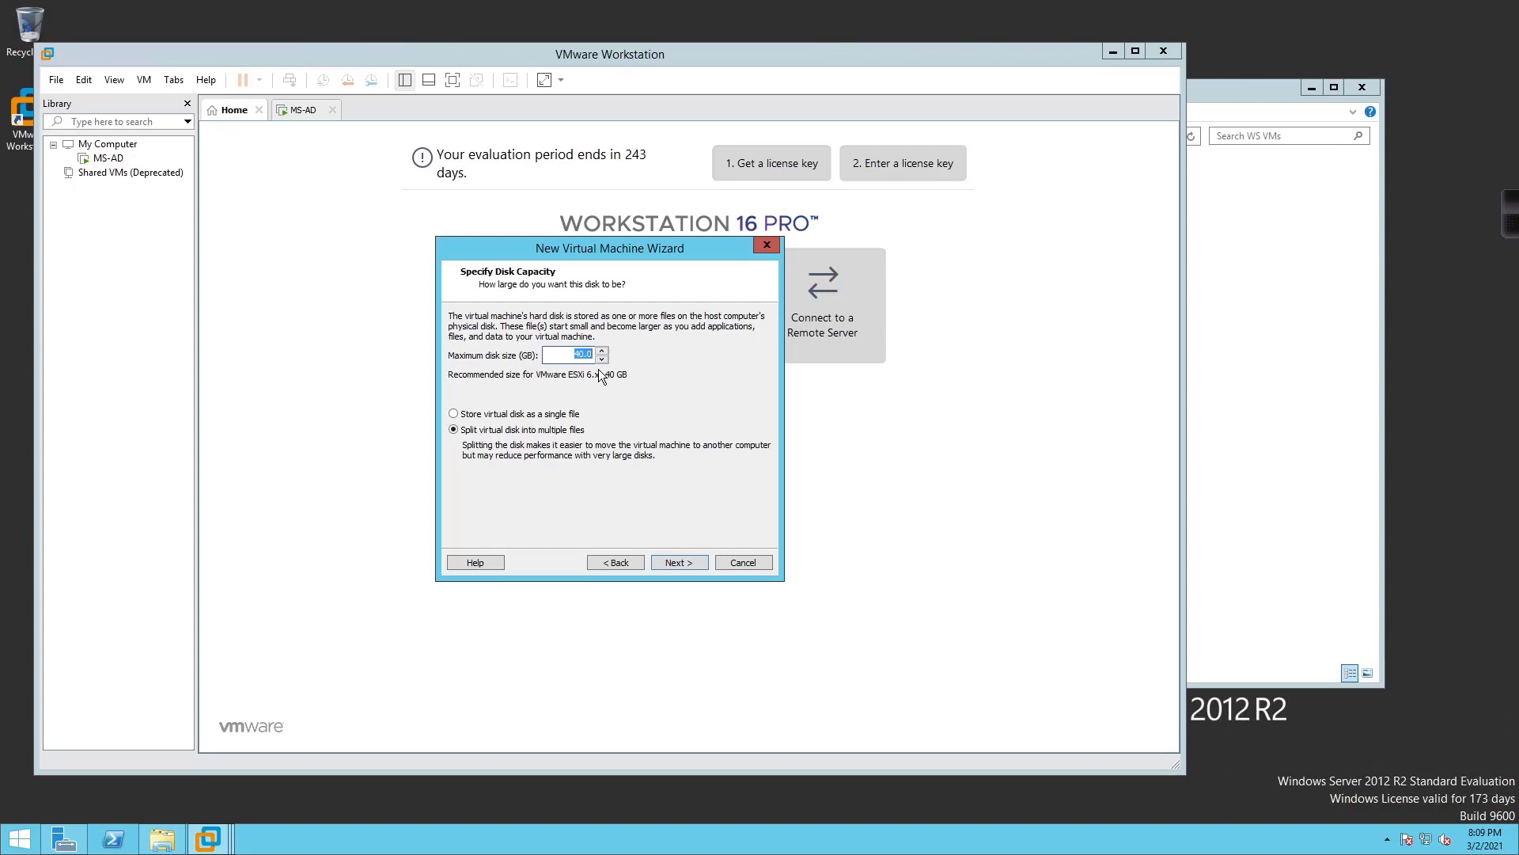
text(100)
click(682, 567)
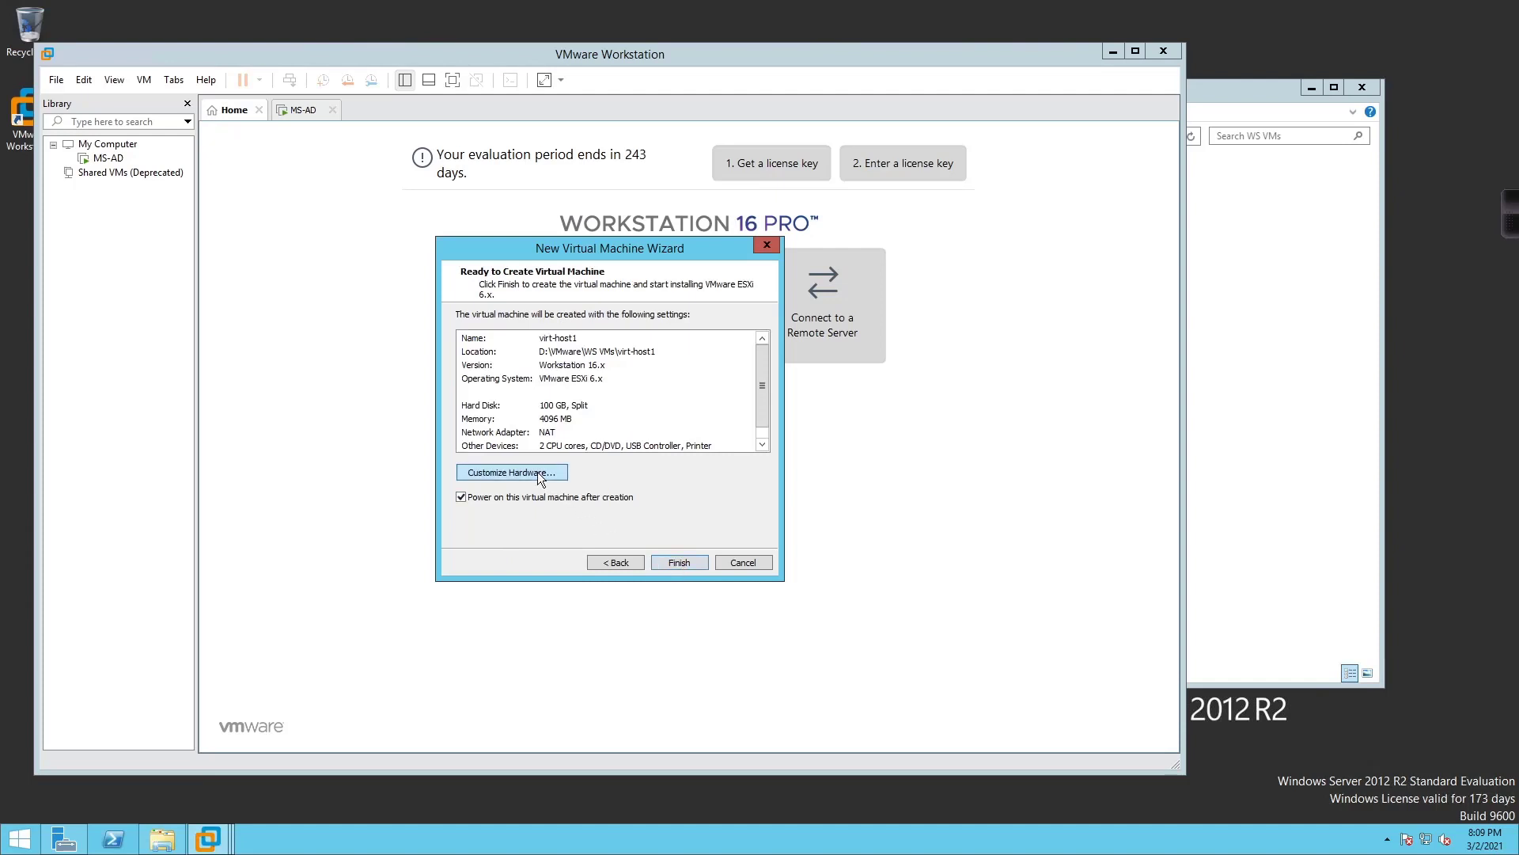
Give the VM 16 GB memory, 2 cores per processor and a bridged network adapter
click(538, 472)
drag(635, 314, 611, 290)
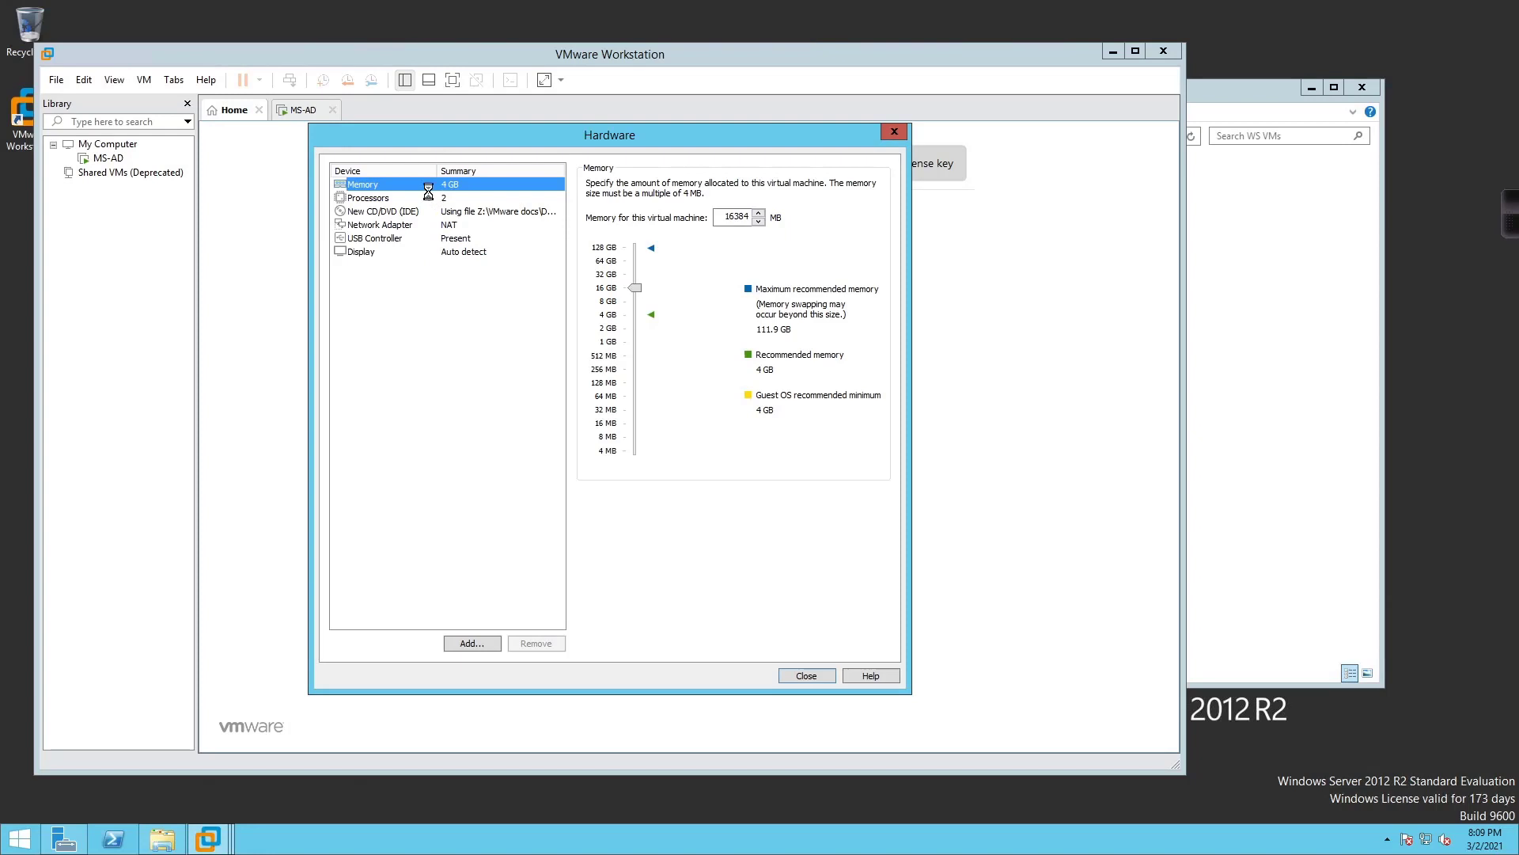
click(433, 198)
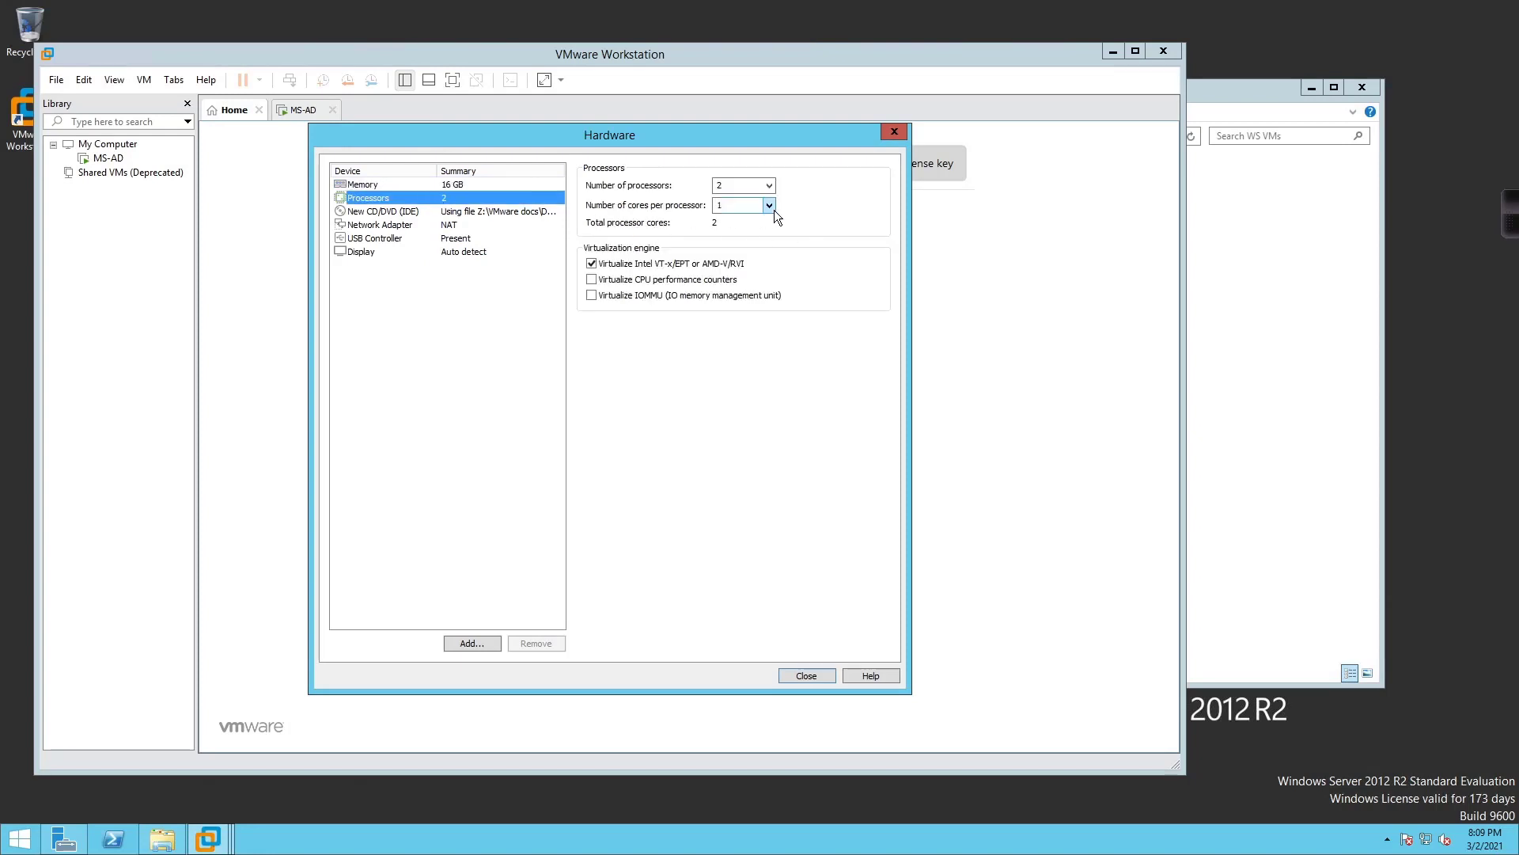
click(769, 206)
click(748, 230)
click(438, 227)
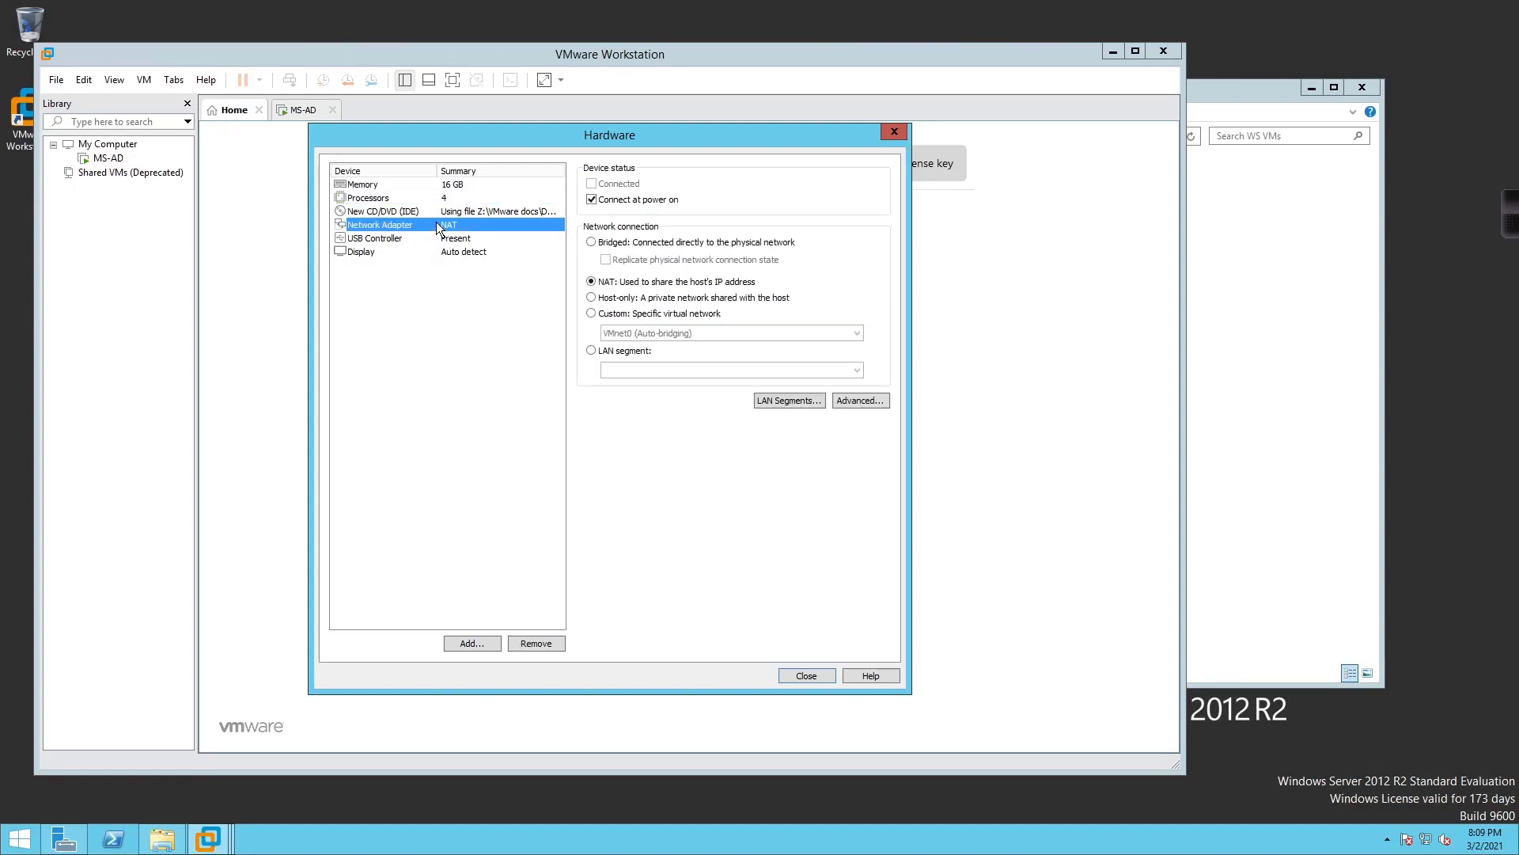
click(638, 247)
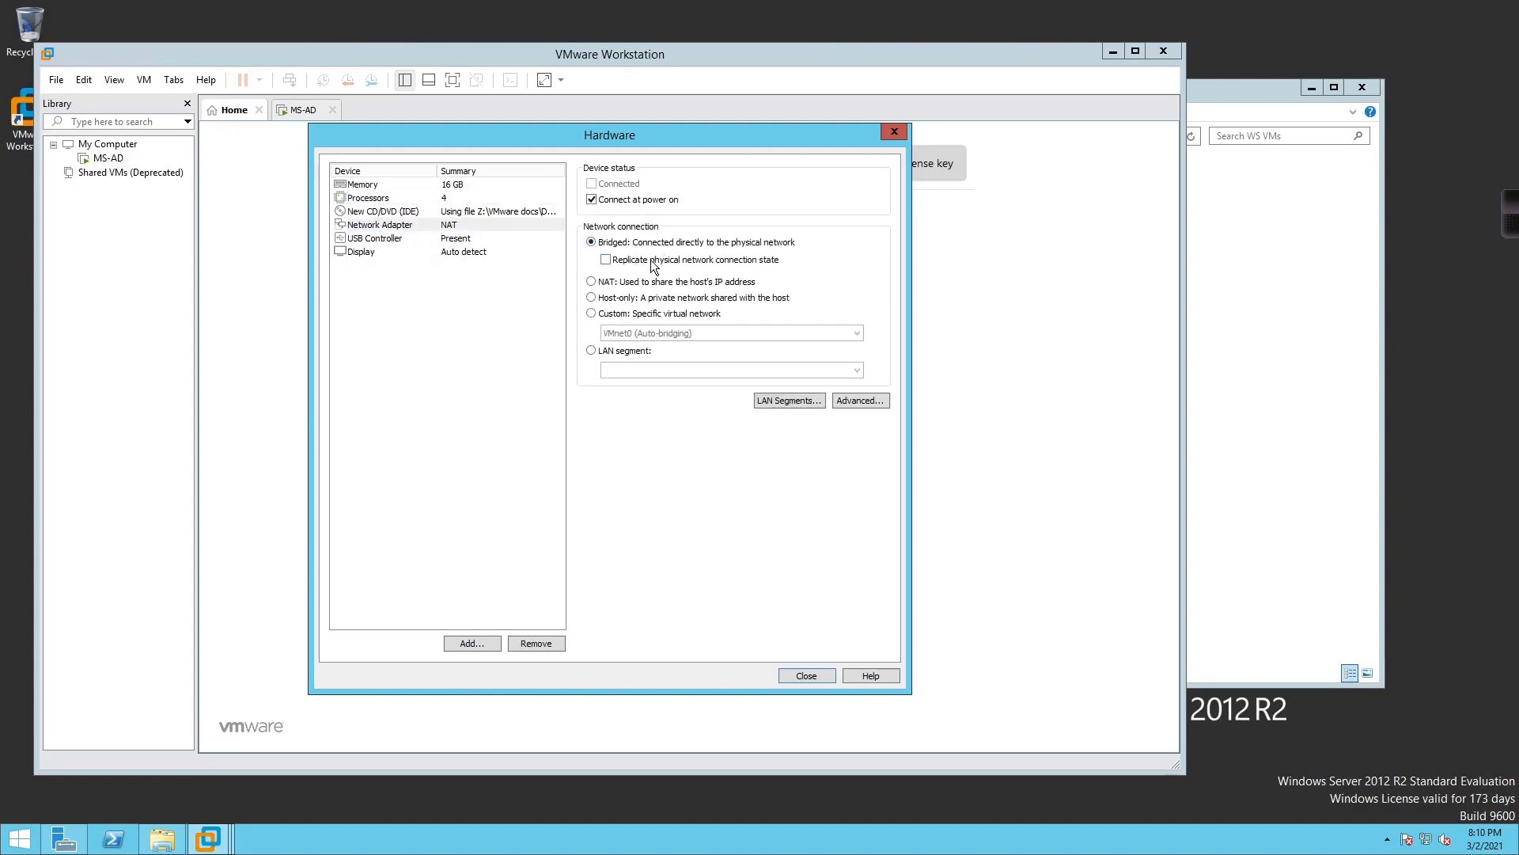
Add a second network adapter, bridged and replicating the physical network connection state
click(475, 643)
click(475, 360)
click(686, 561)
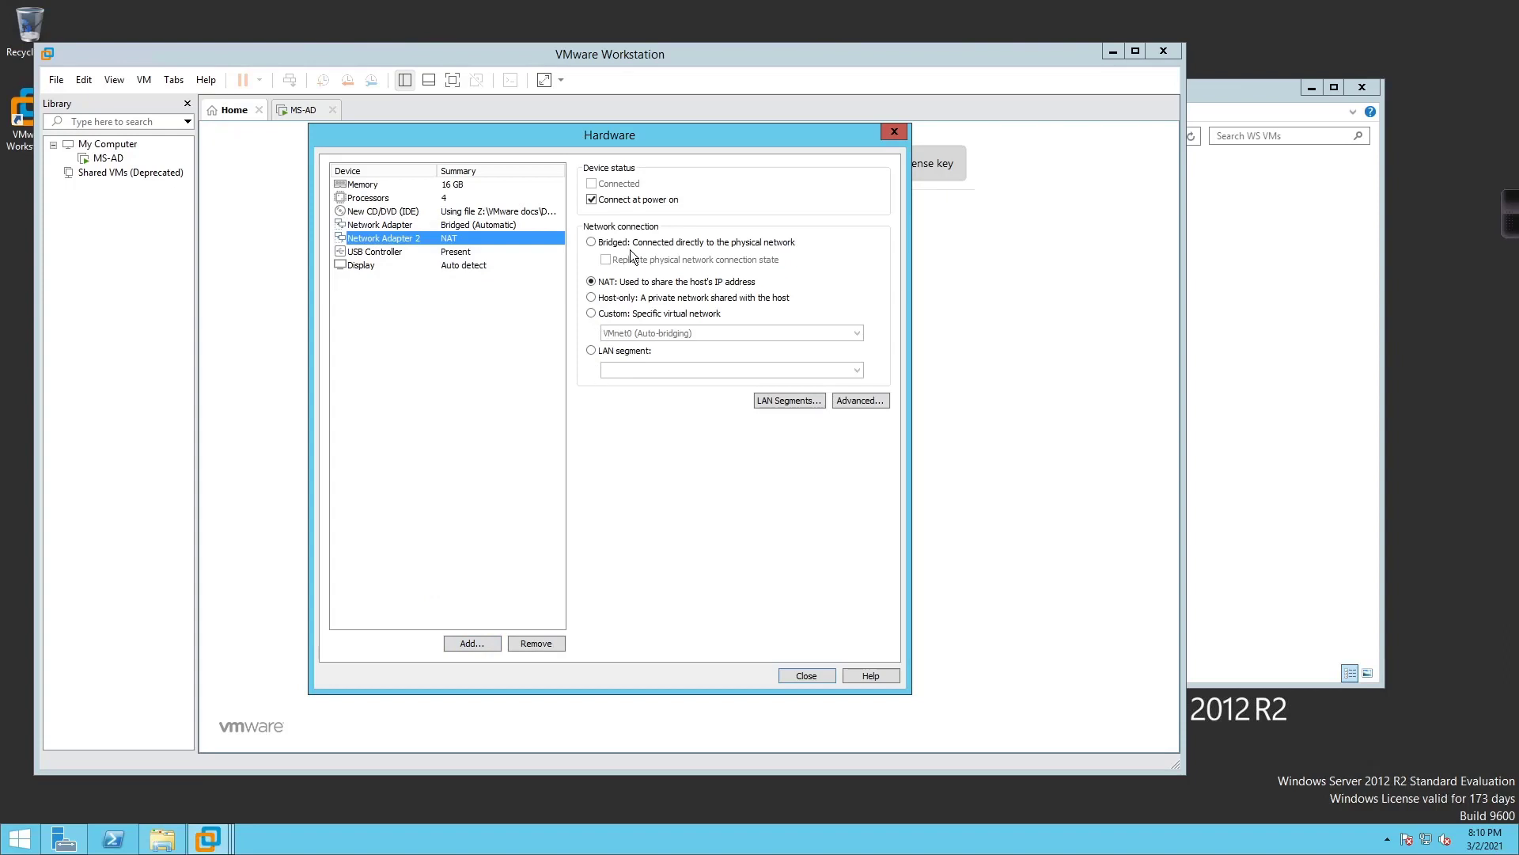
click(637, 242)
click(635, 261)
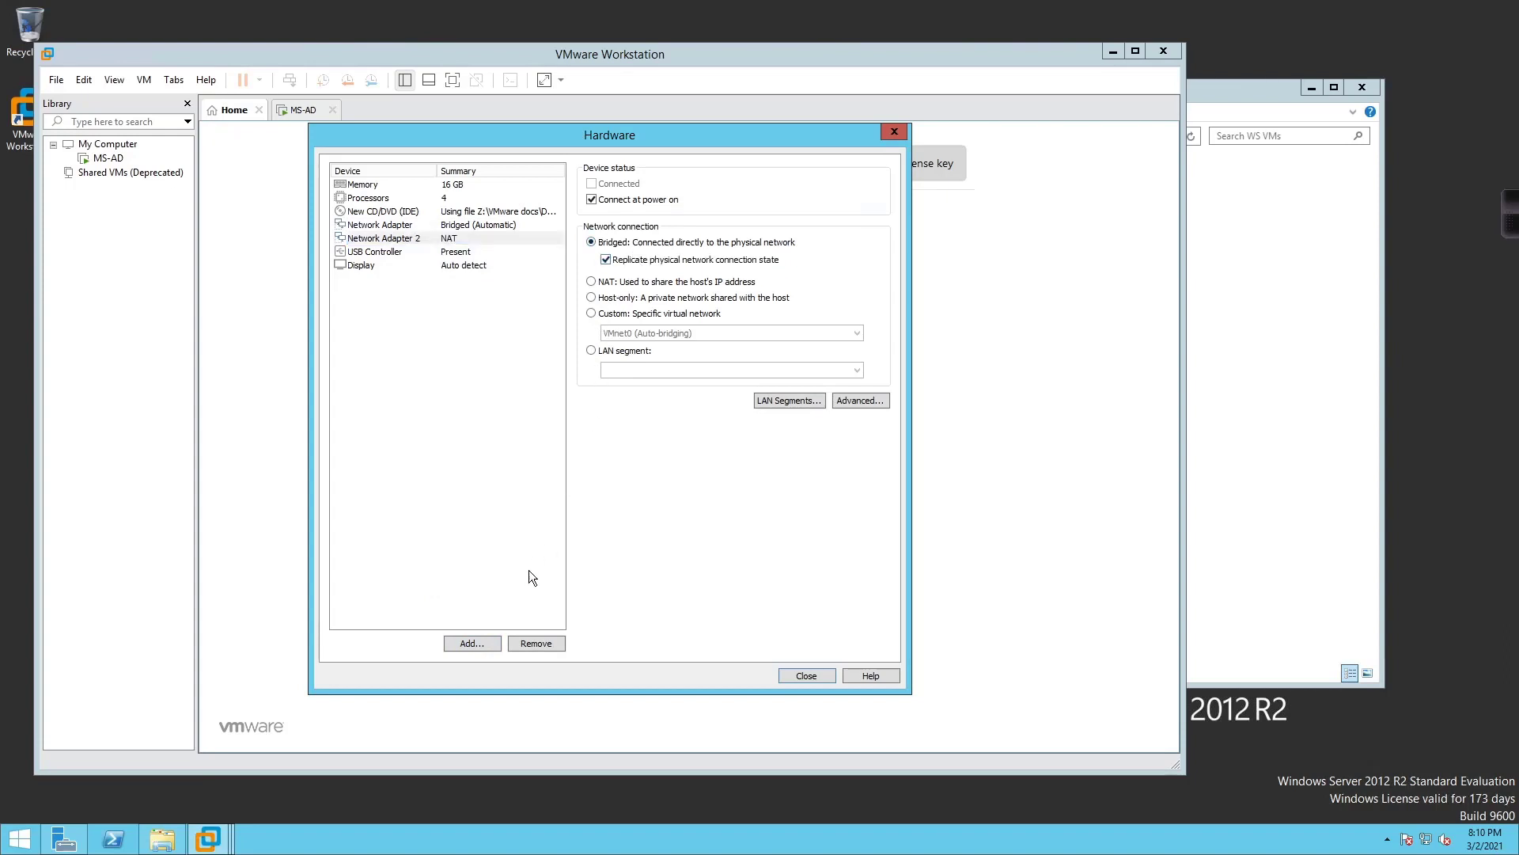
Add network adapters three through six with default NAT settings
click(472, 644)
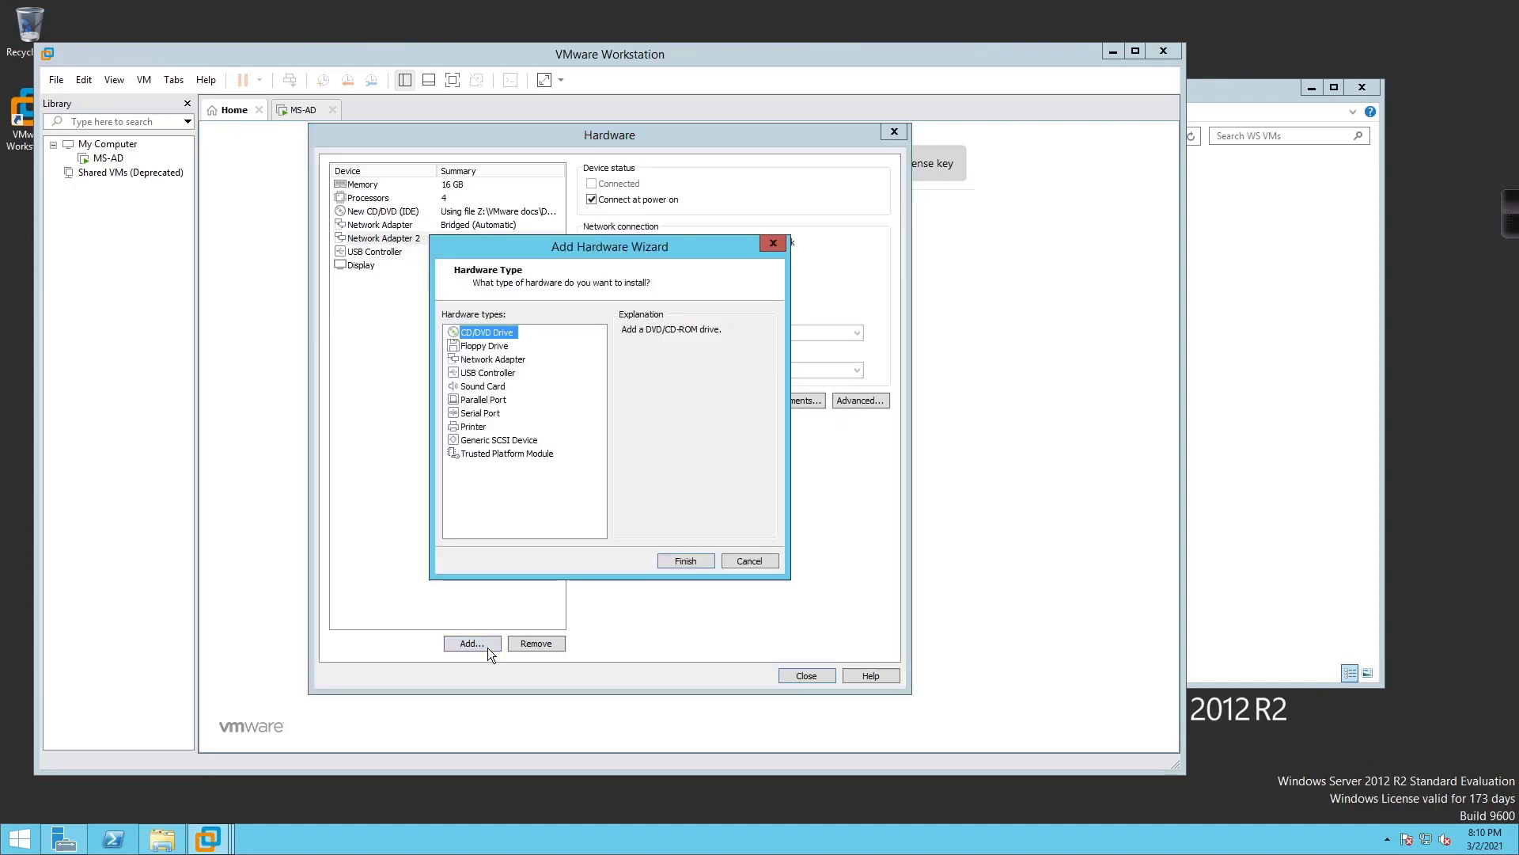
click(520, 361)
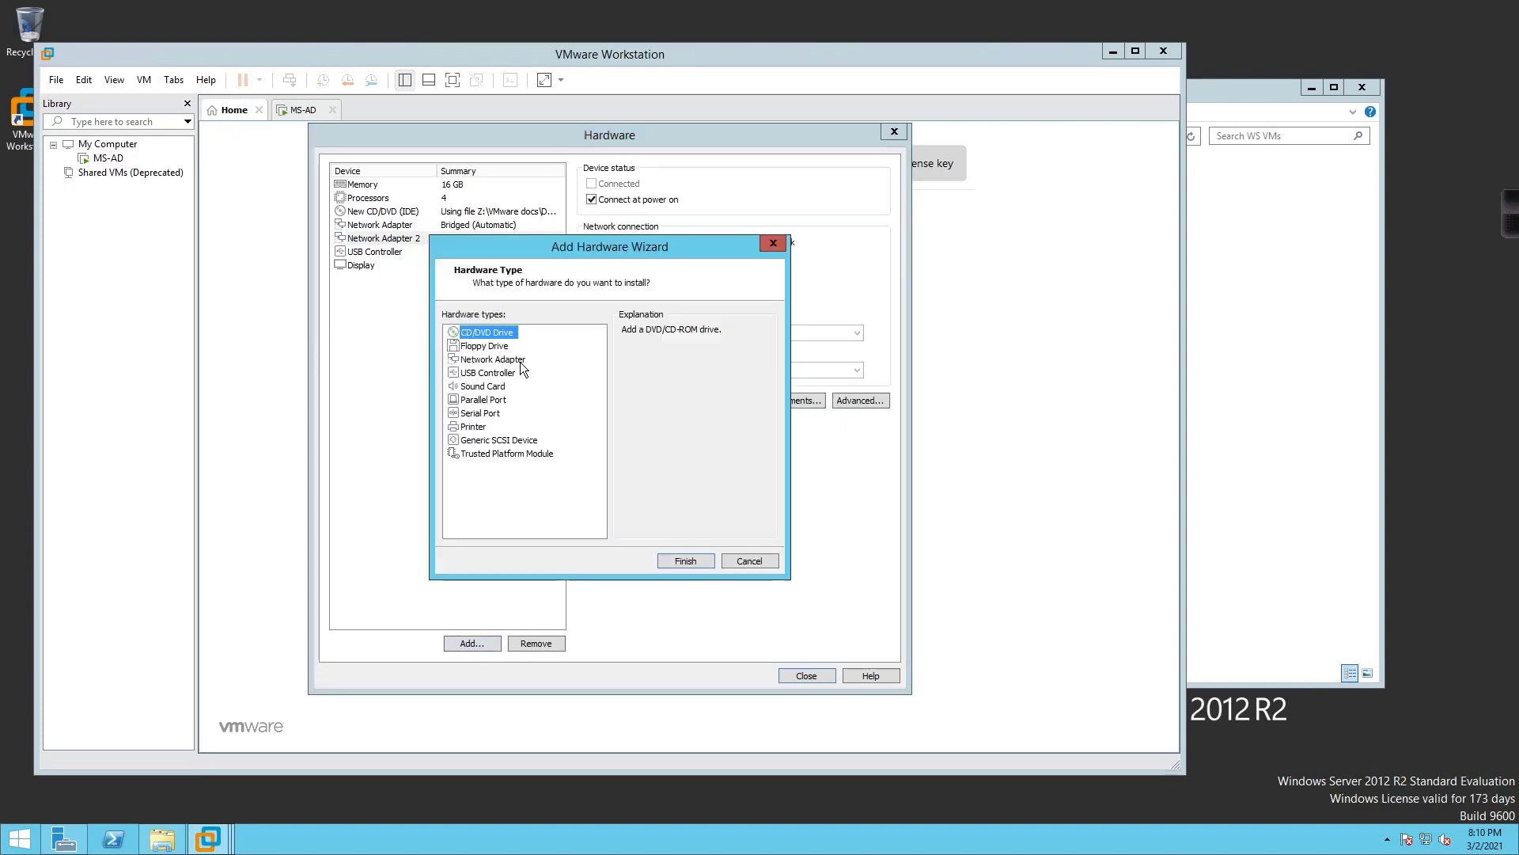
click(685, 560)
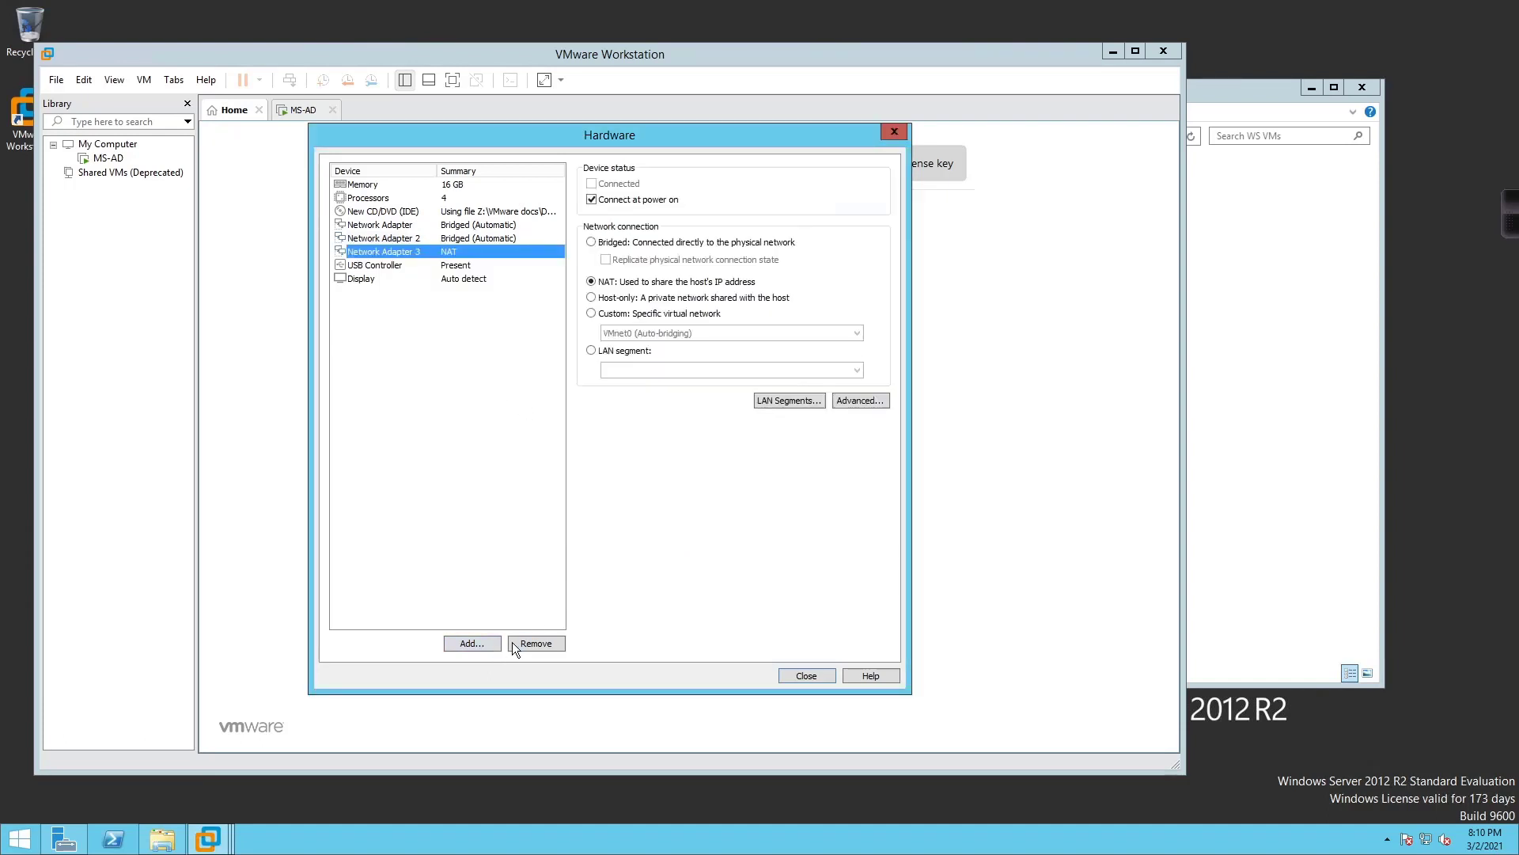
click(473, 643)
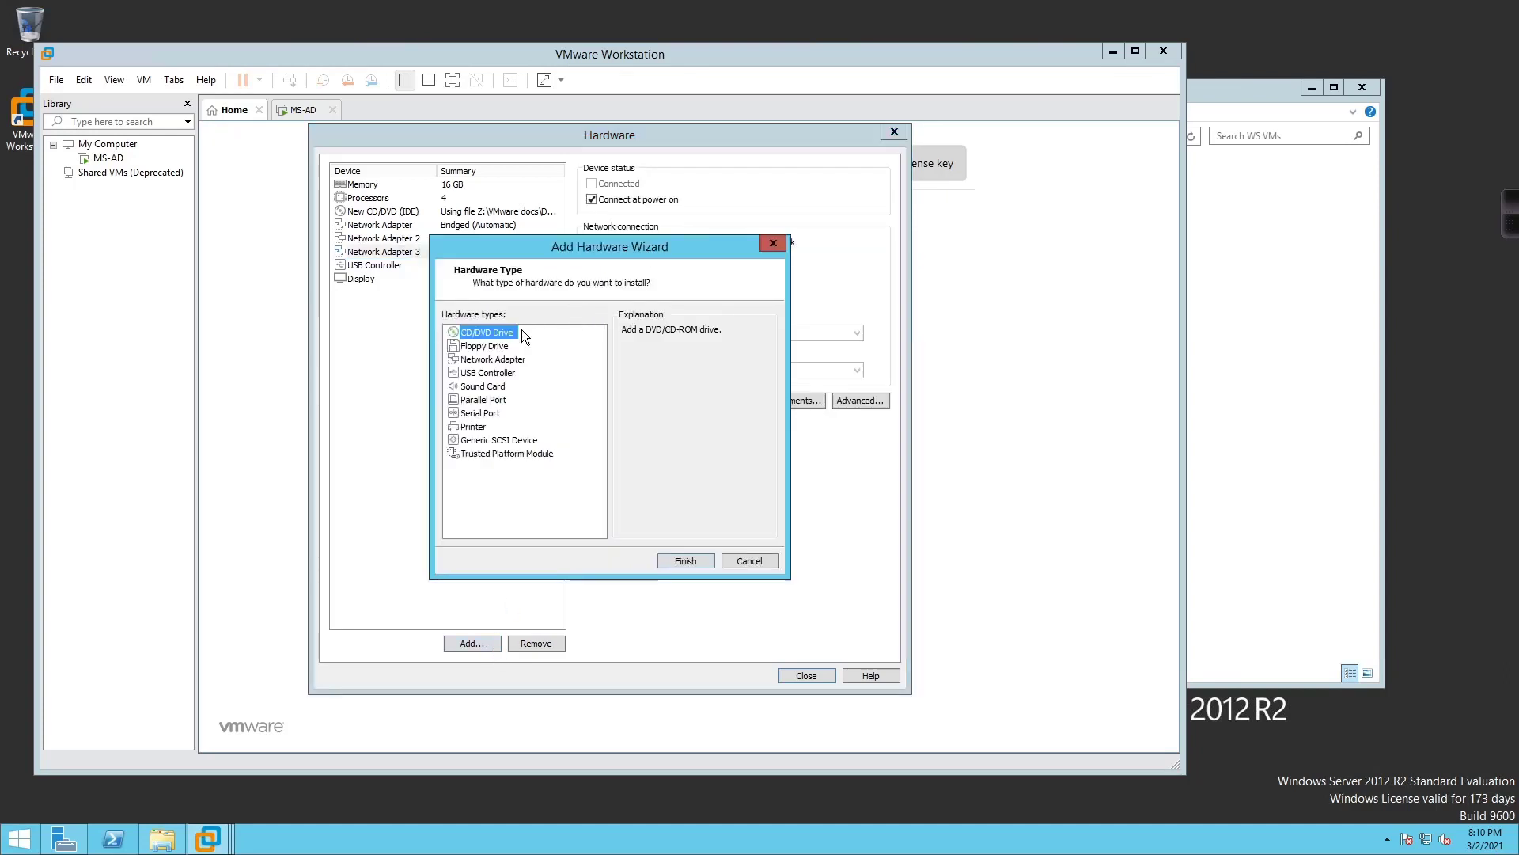
click(498, 359)
click(686, 563)
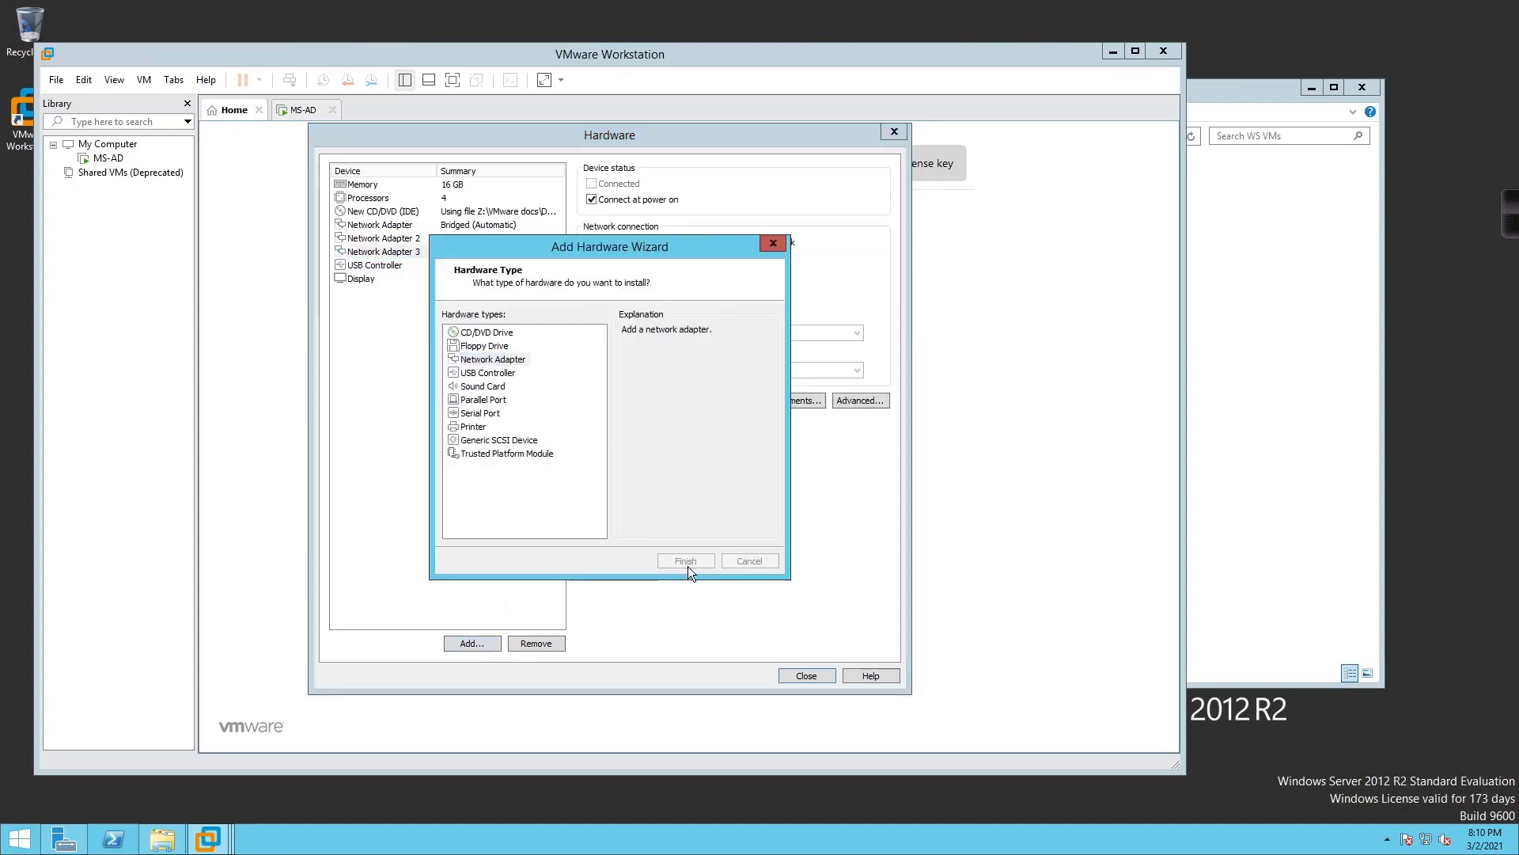
click(482, 646)
click(493, 360)
click(686, 559)
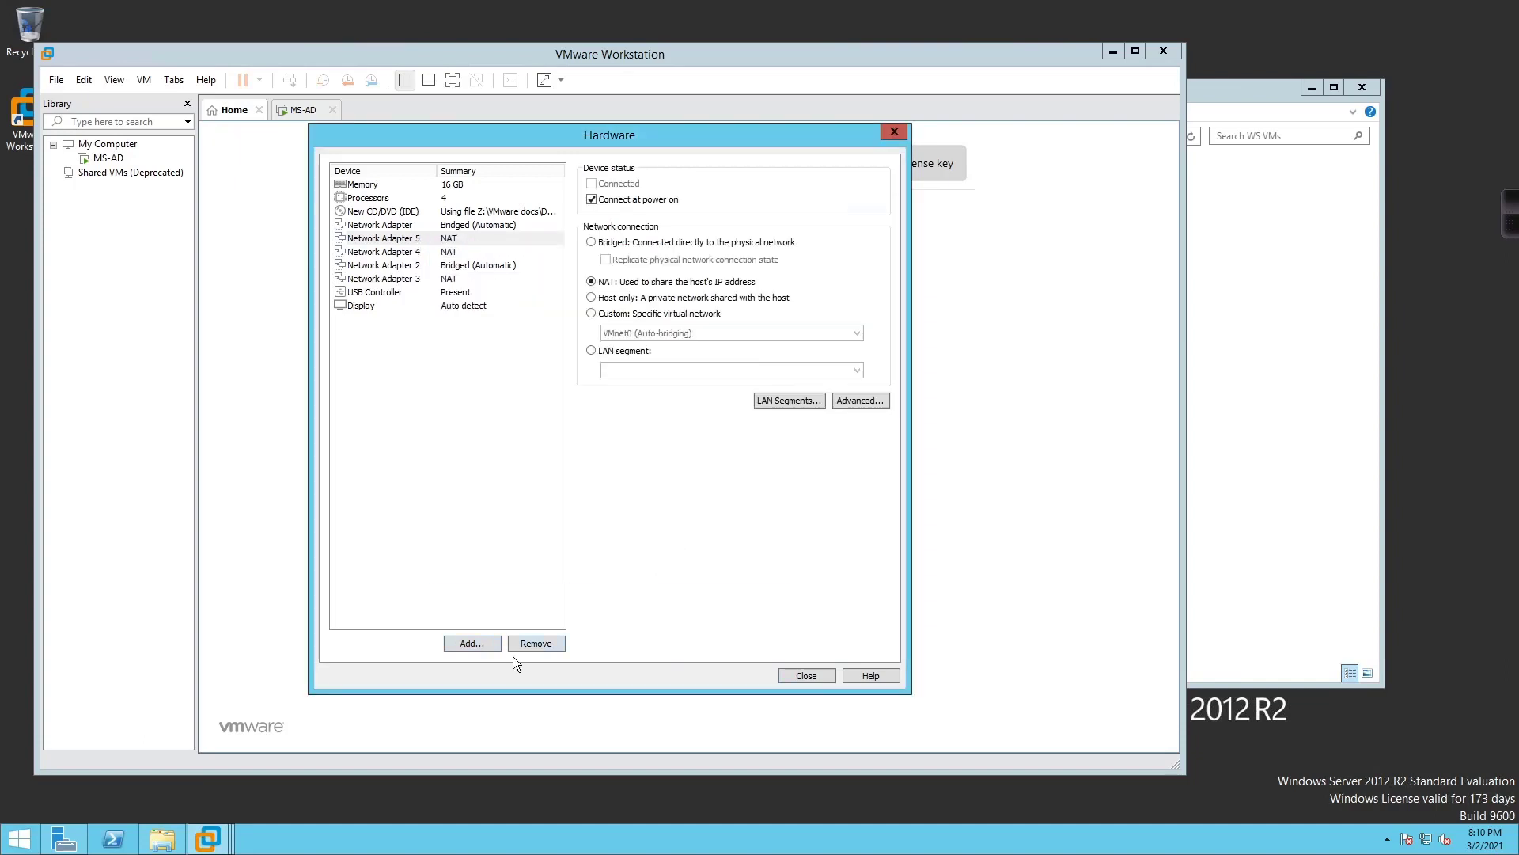
click(482, 642)
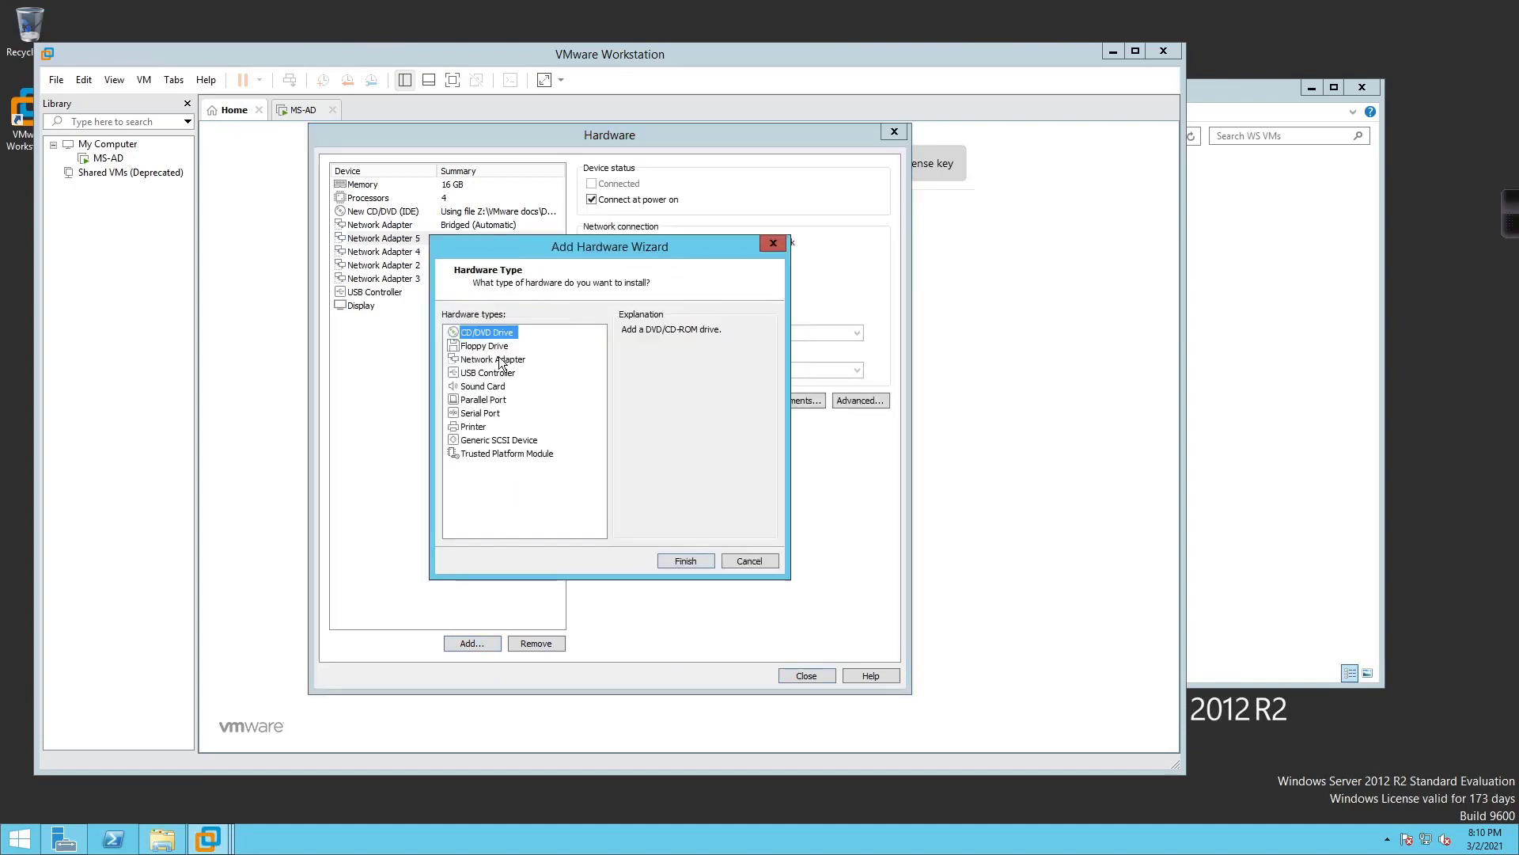
click(500, 360)
click(685, 560)
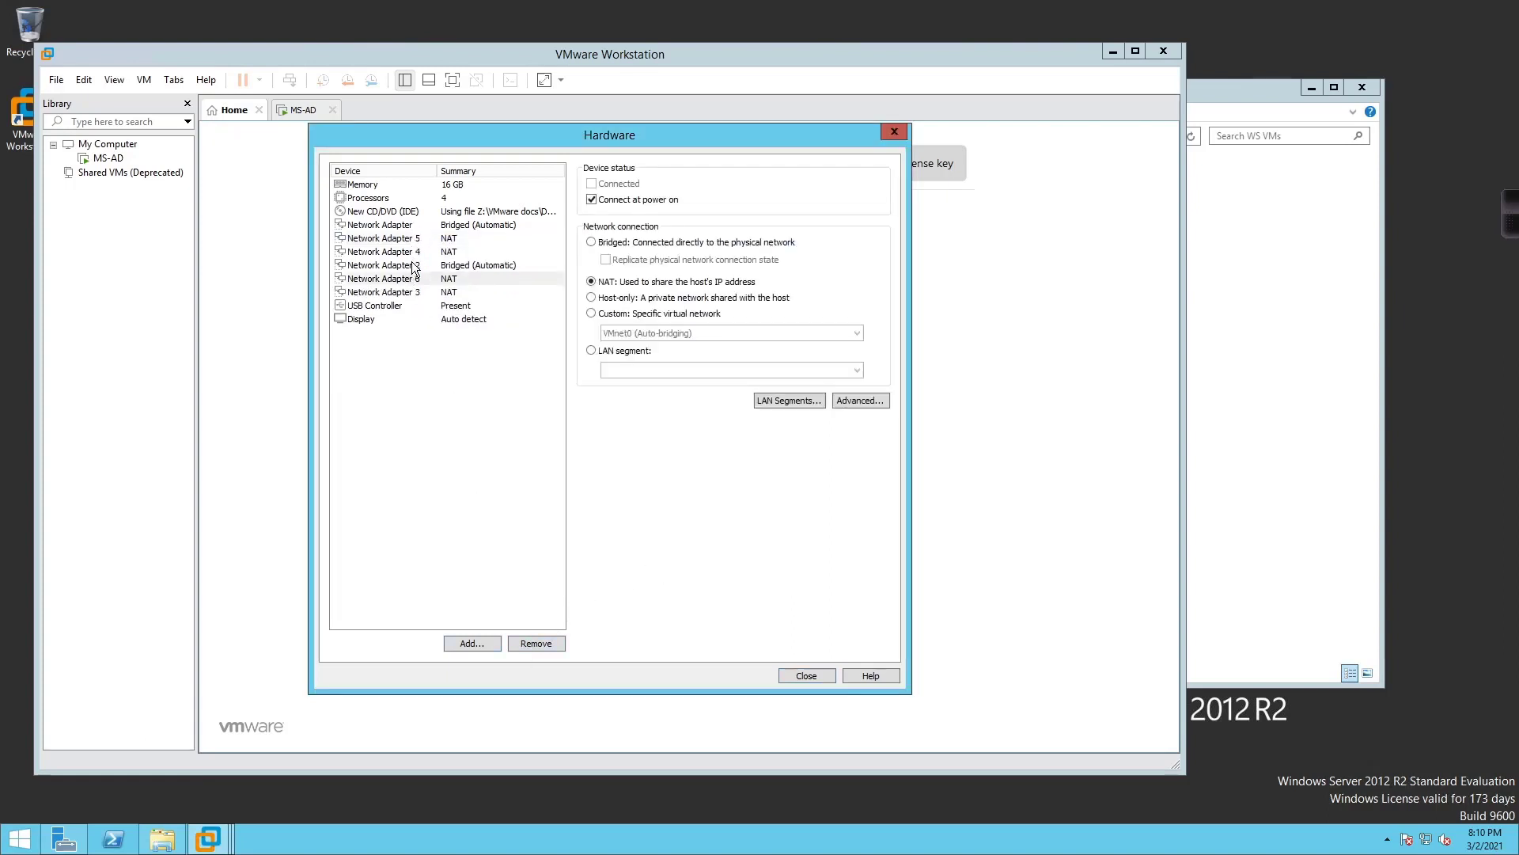
Review the settings of each added network adapter
click(414, 226)
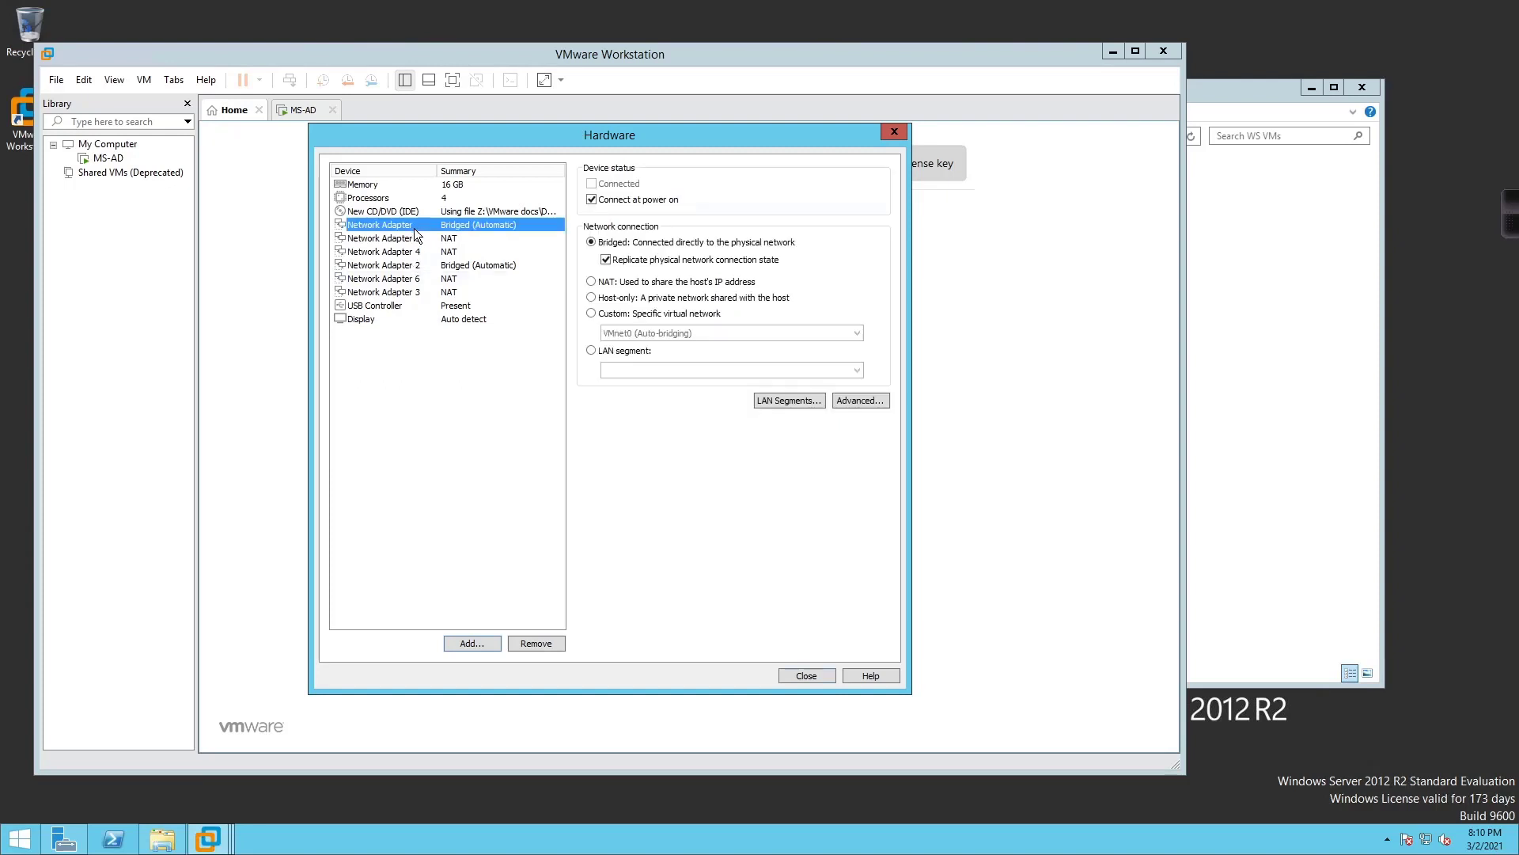
click(414, 237)
click(416, 251)
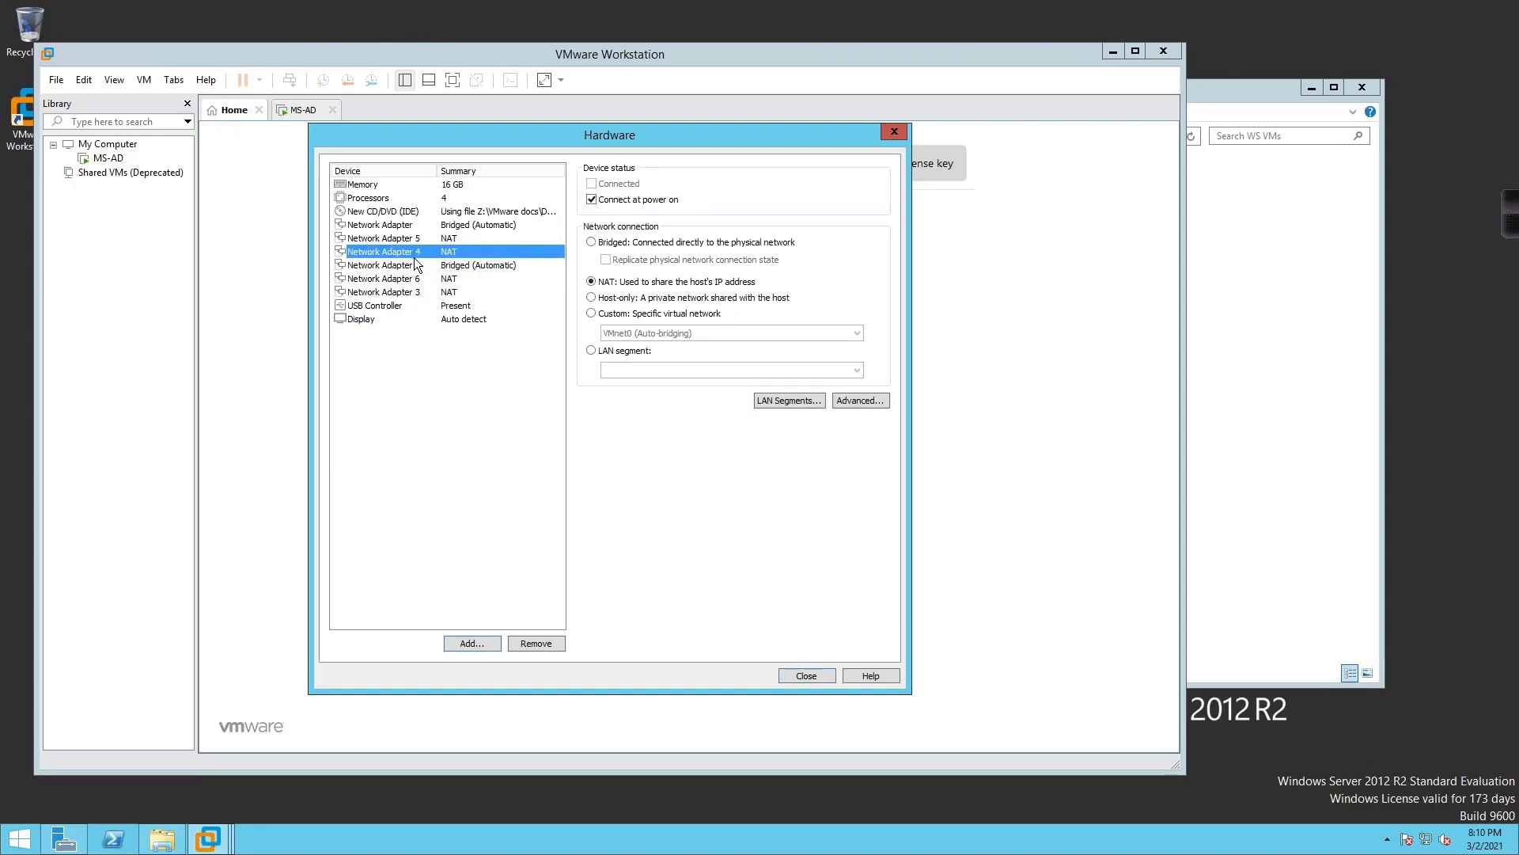
click(414, 265)
click(414, 278)
click(414, 292)
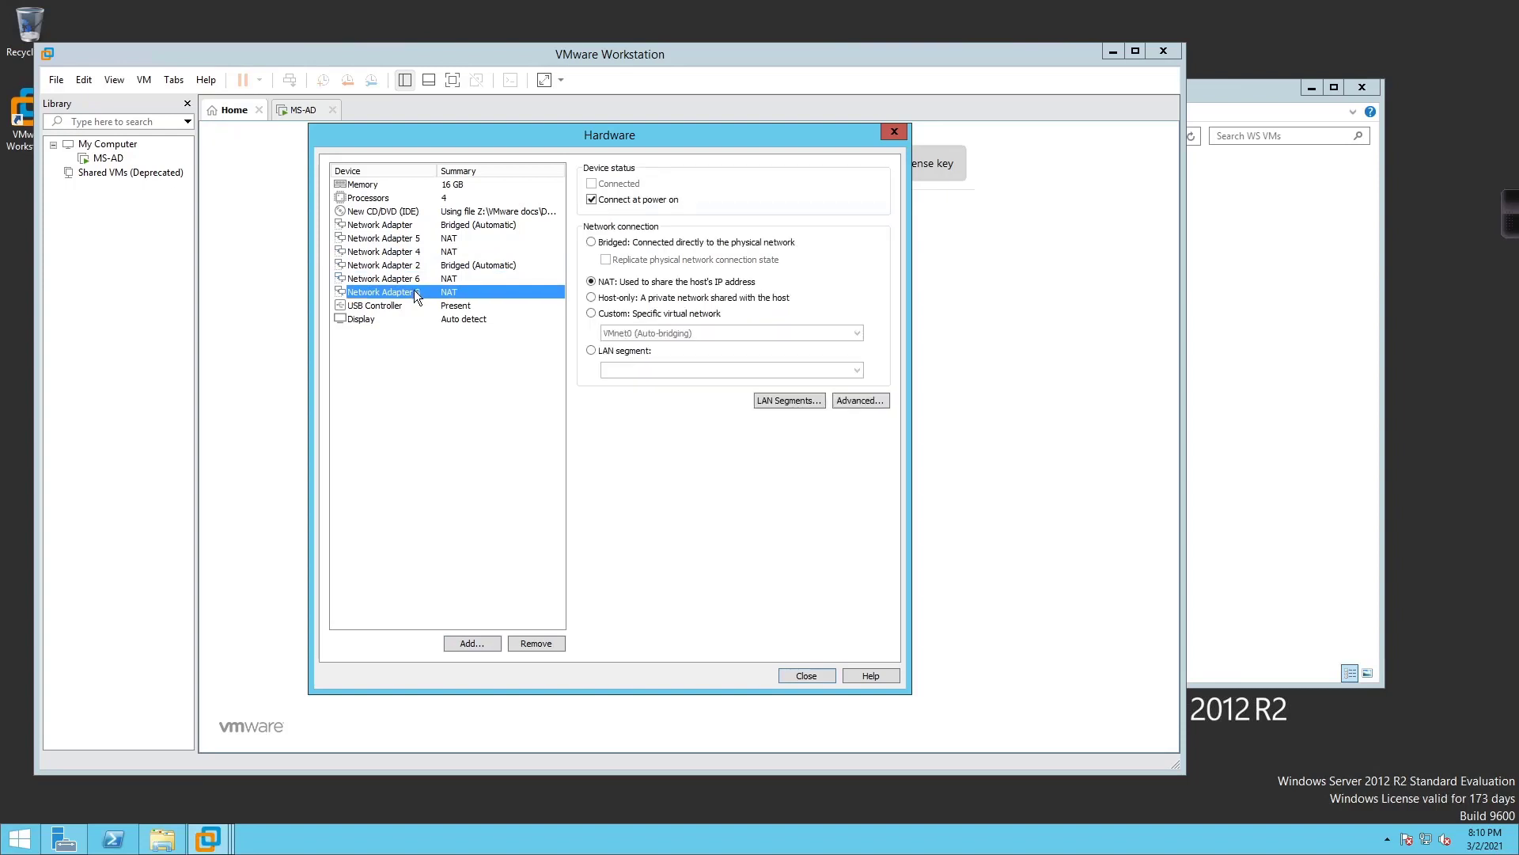
Add a seventh network adapter and close the hardware settings
click(472, 642)
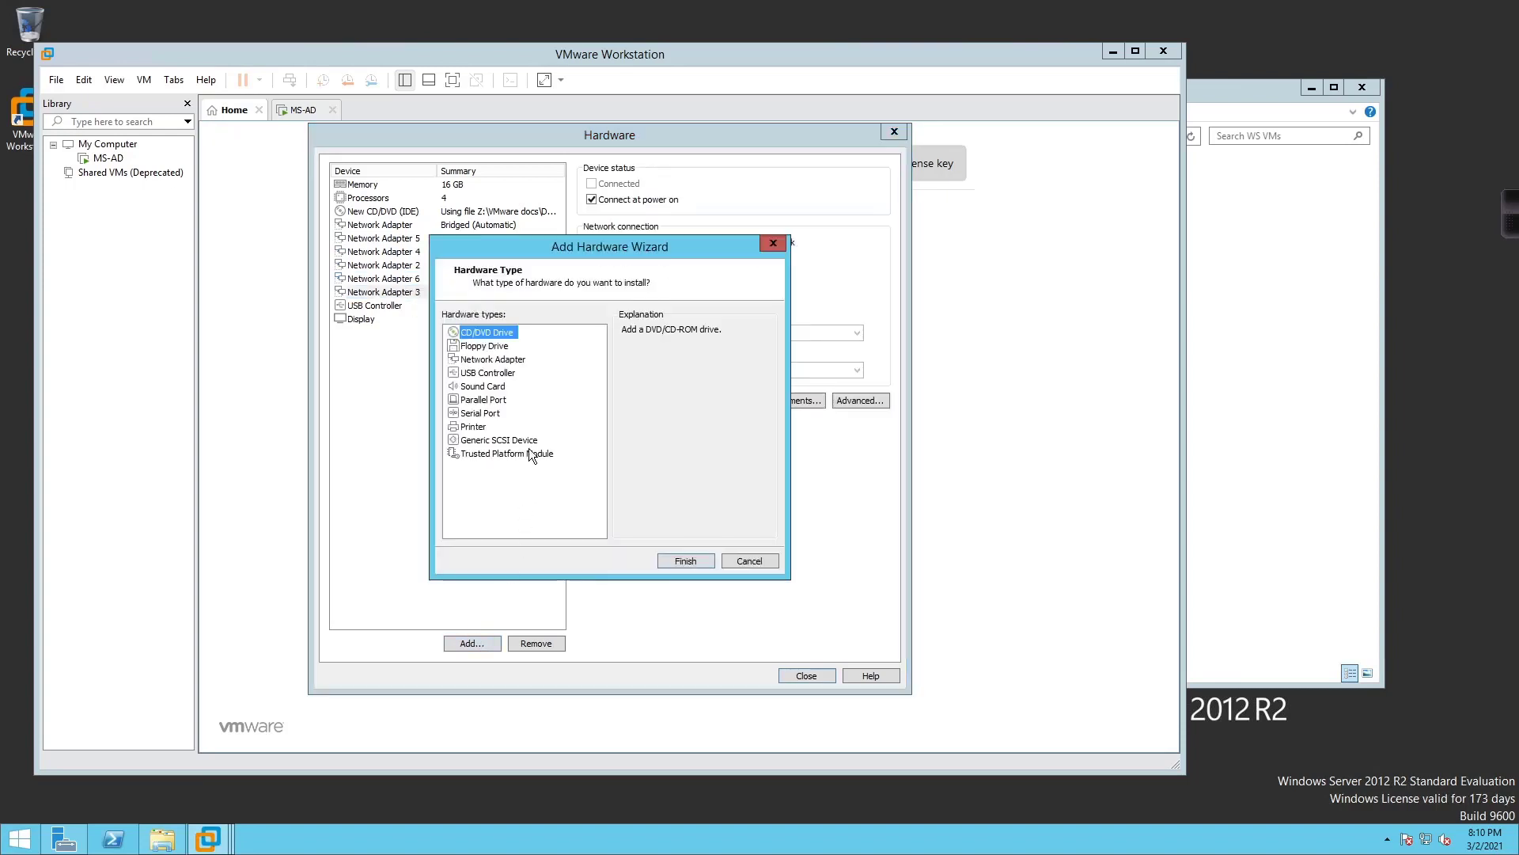
click(508, 359)
click(686, 561)
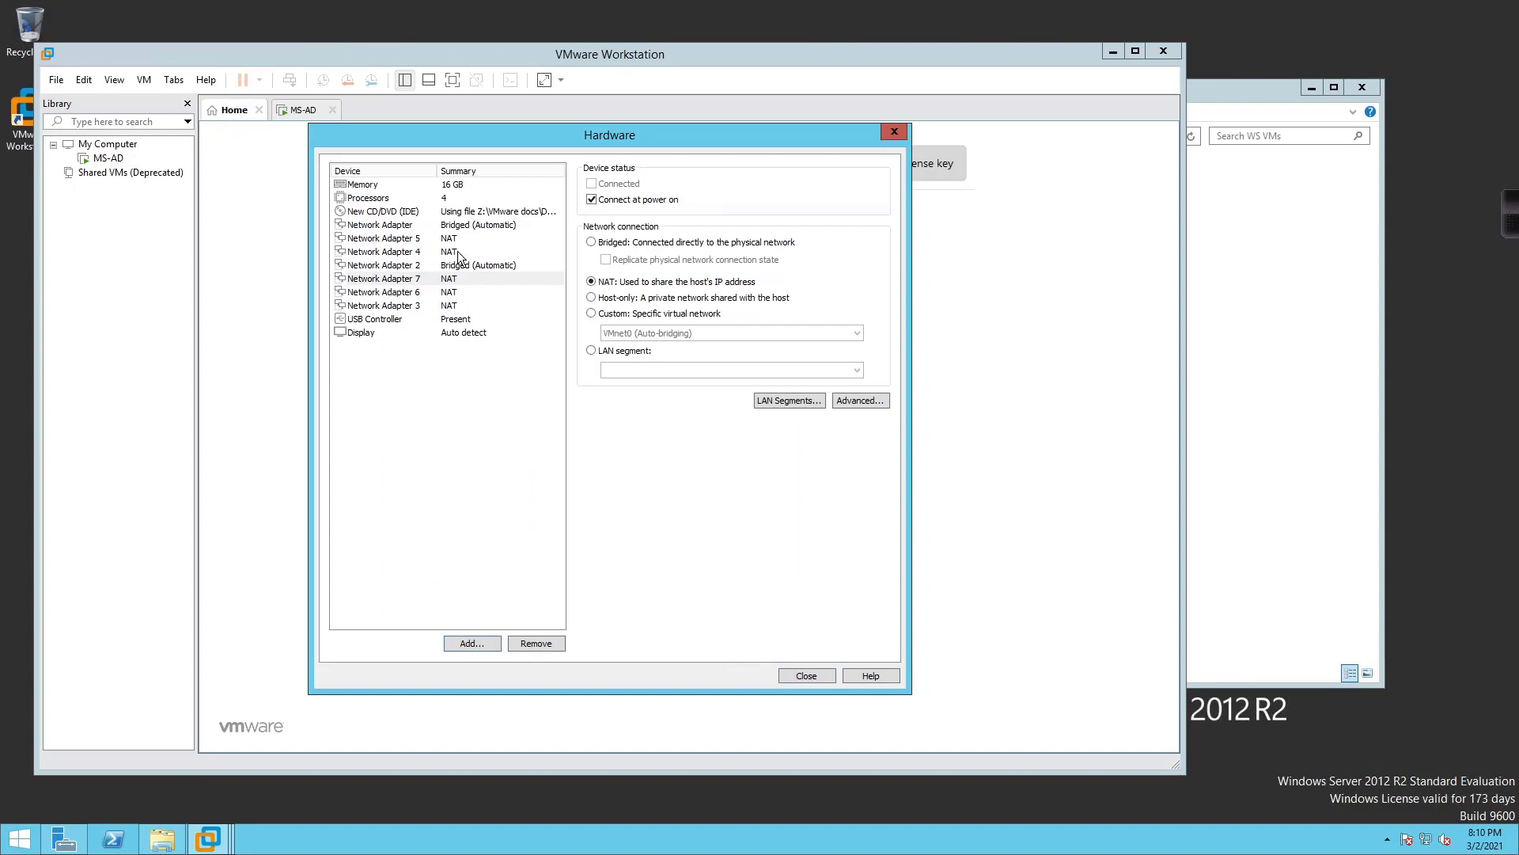
click(806, 674)
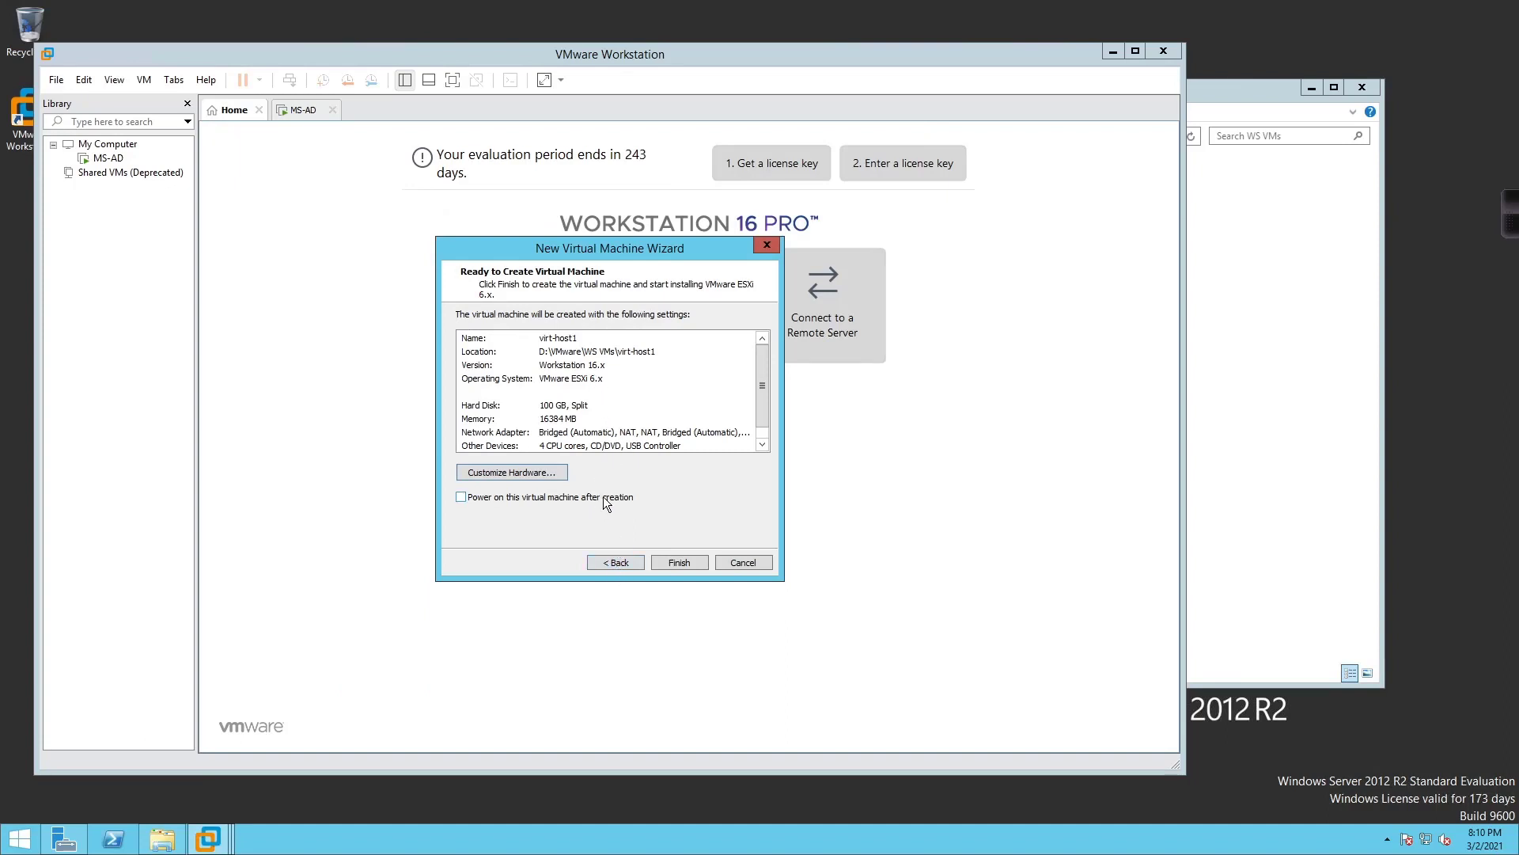
Create virt-host1 from the wizard's Ready to Create summary page
click(675, 567)
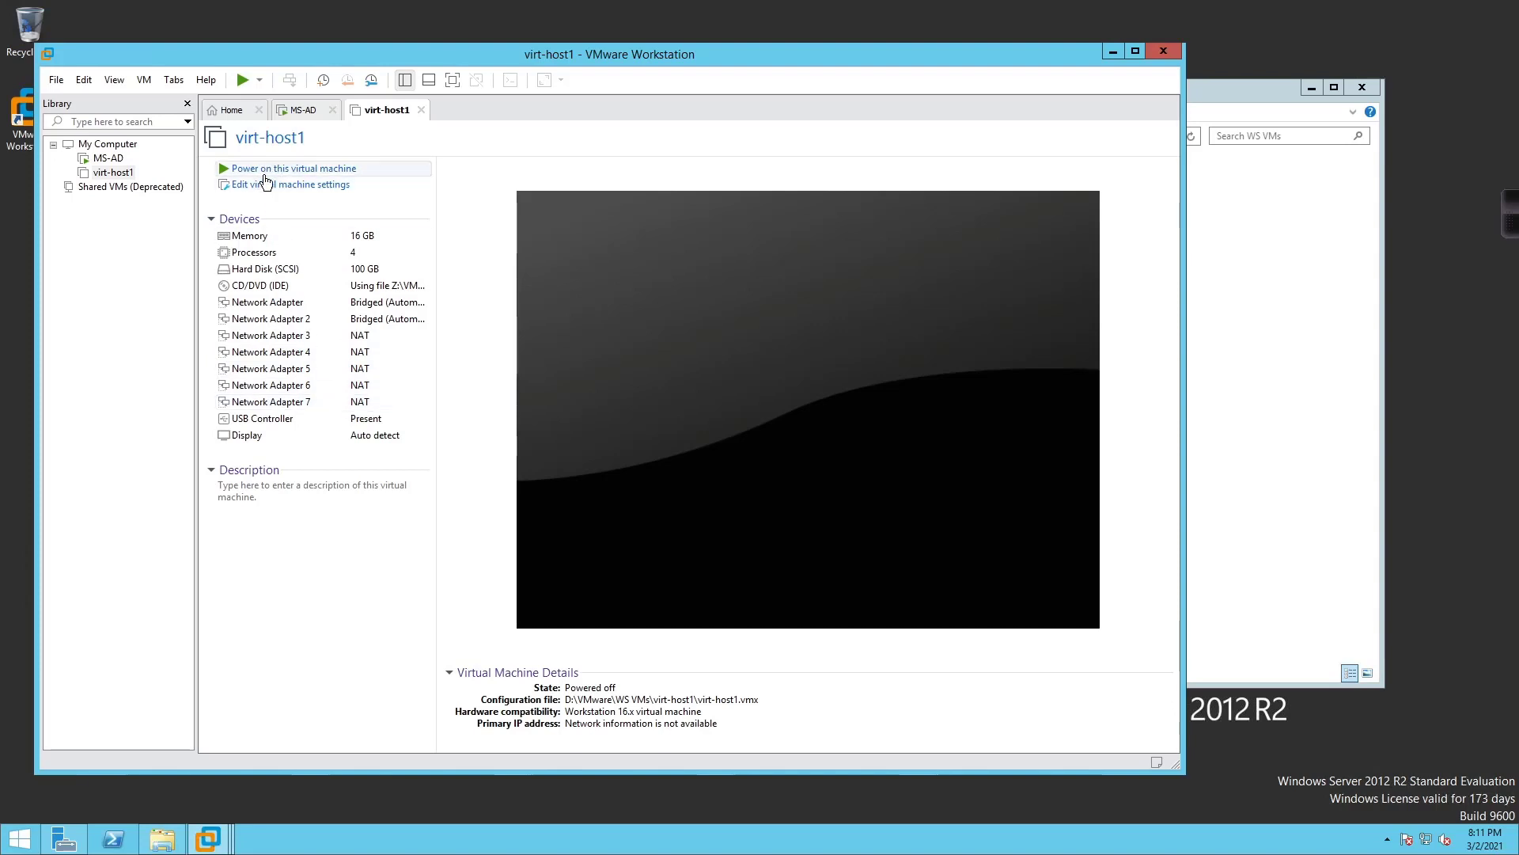
Power on virt-host1 and boot straight into the ESXi 6.7.0 installer
click(266, 170)
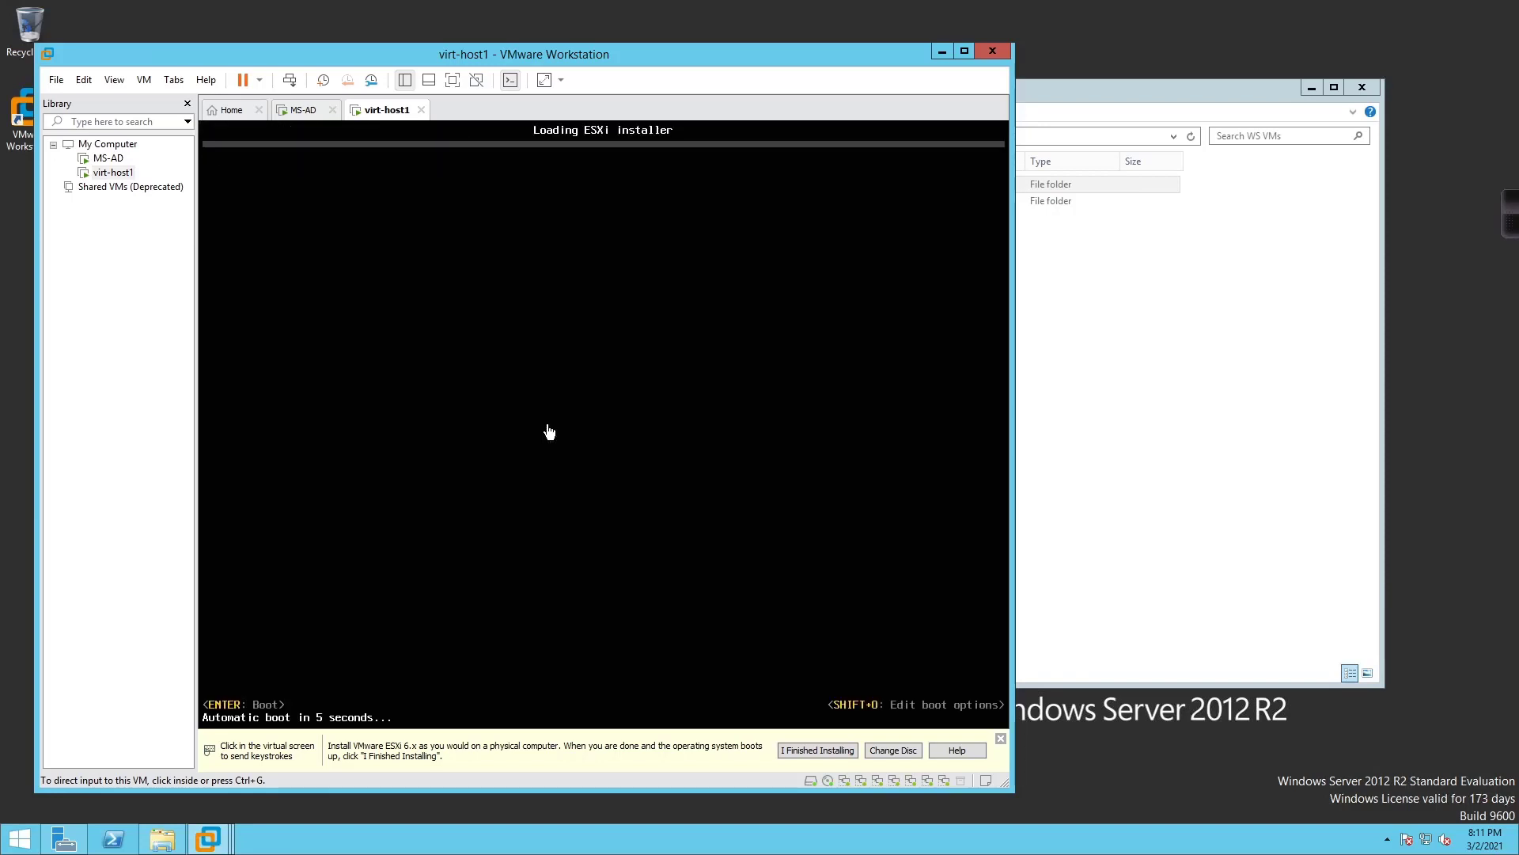
click(583, 414)
key(Return)
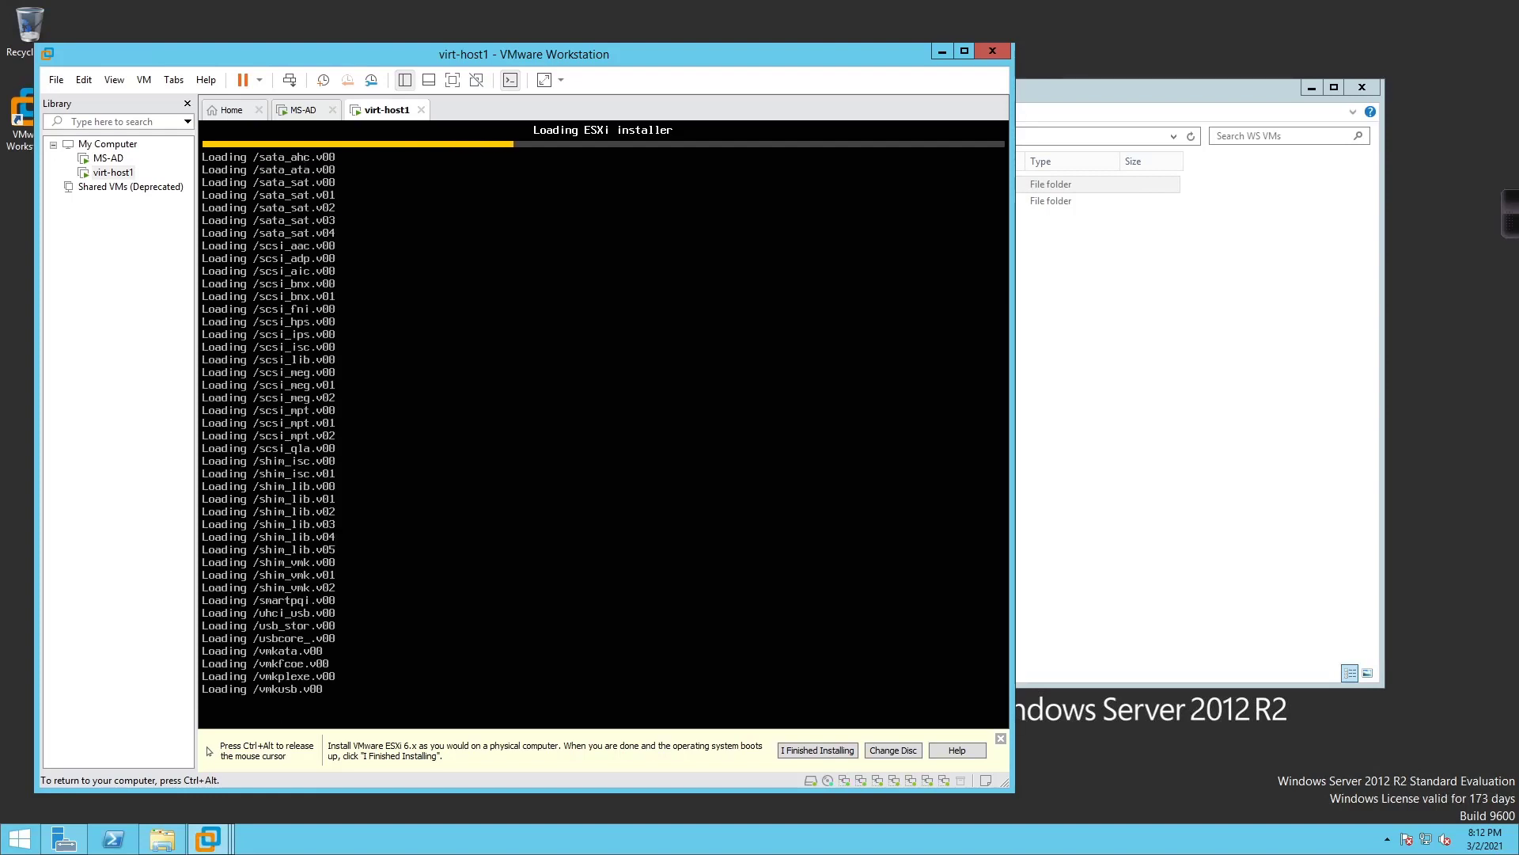
key(ctrl+alt)
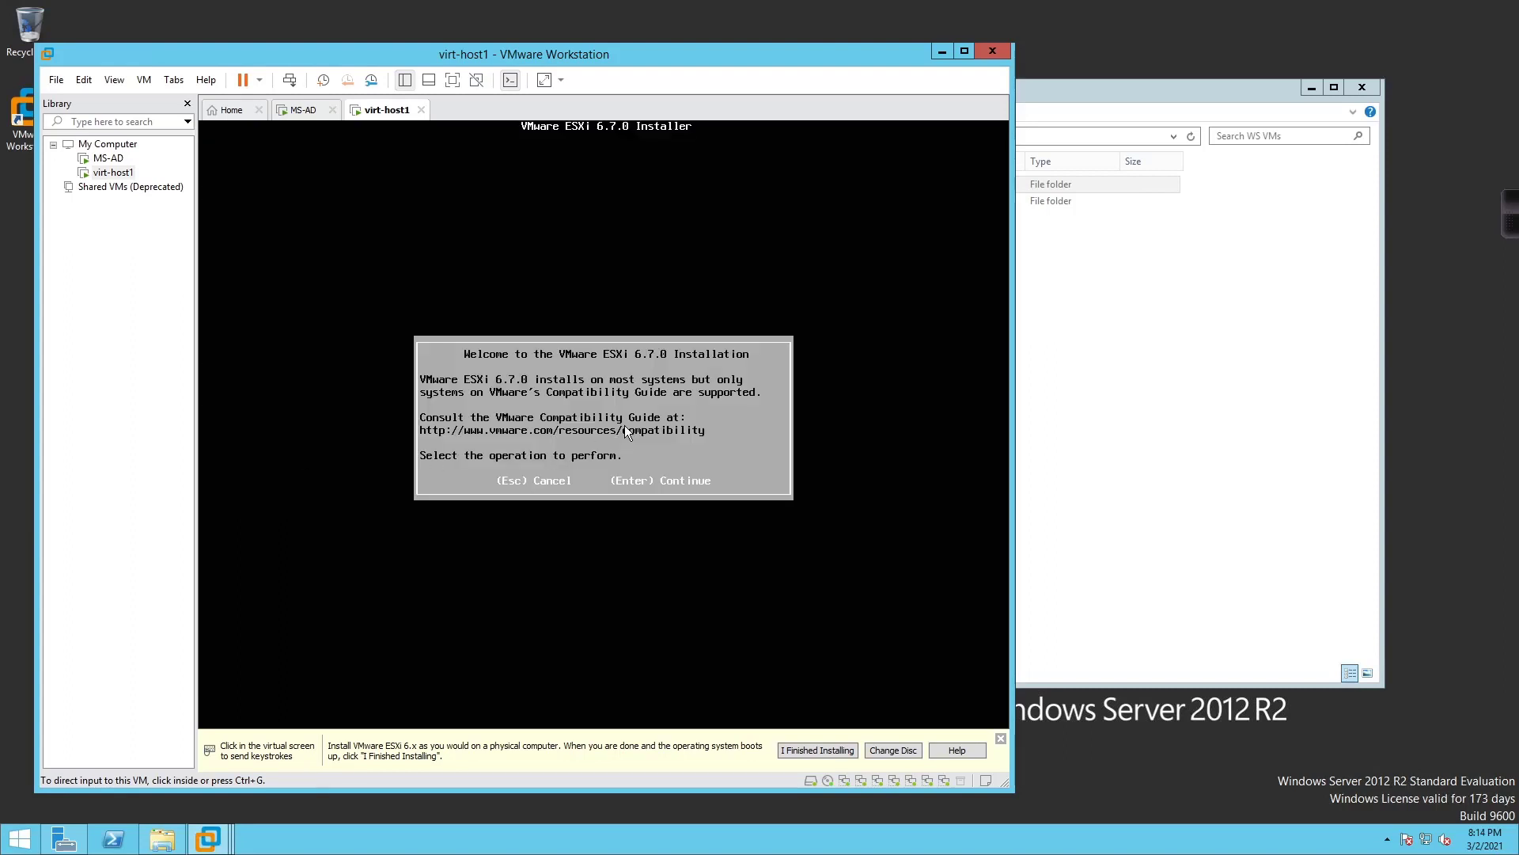
Pass the ESXi welcome, accept the license, and select the 100 GB local disk
click(625, 425)
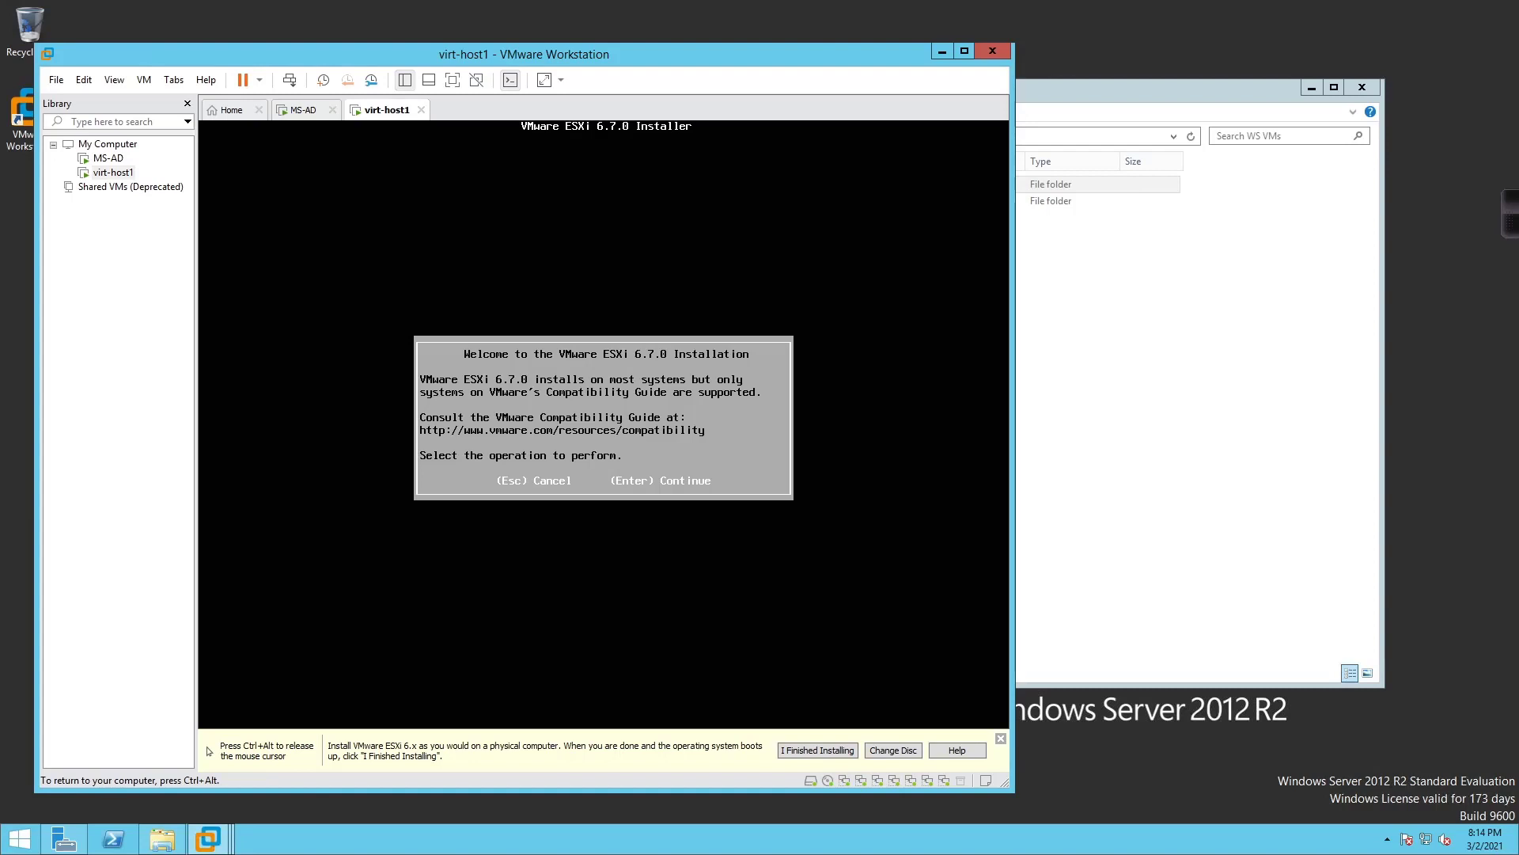
key(Return)
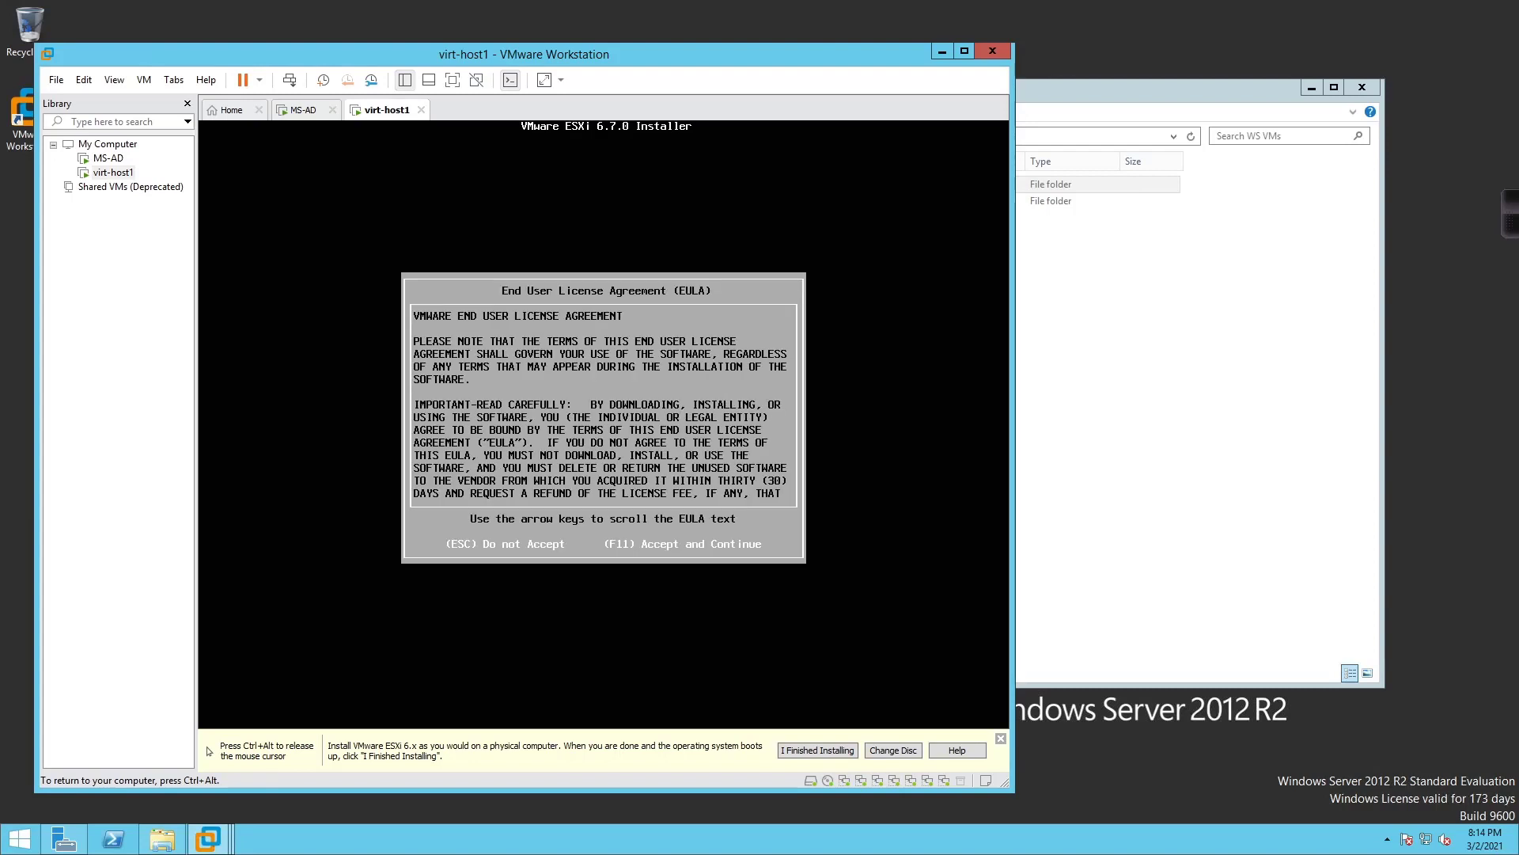
key(F11)
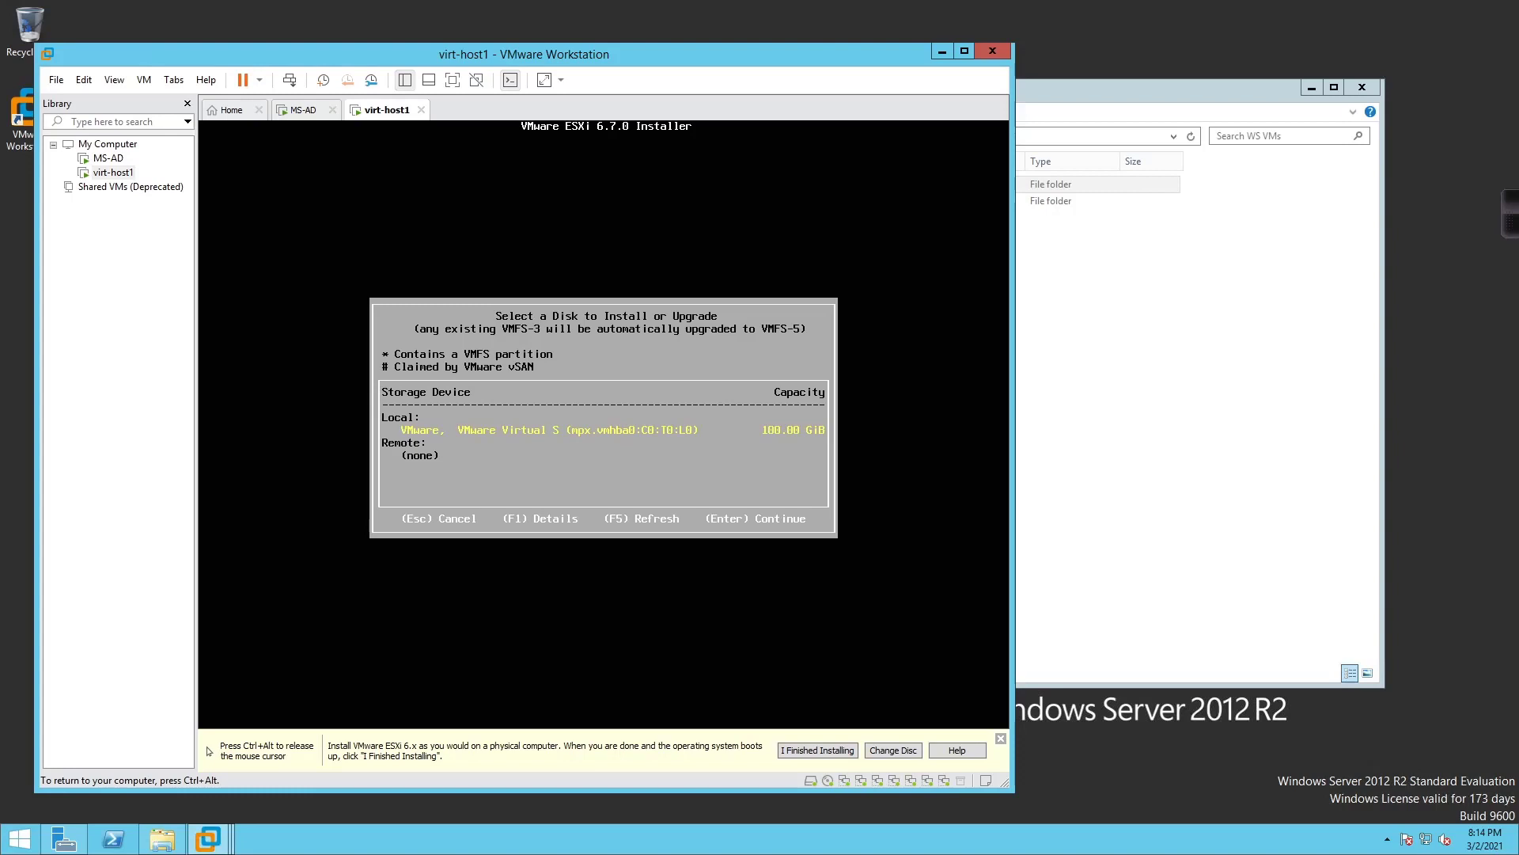
key(Return)
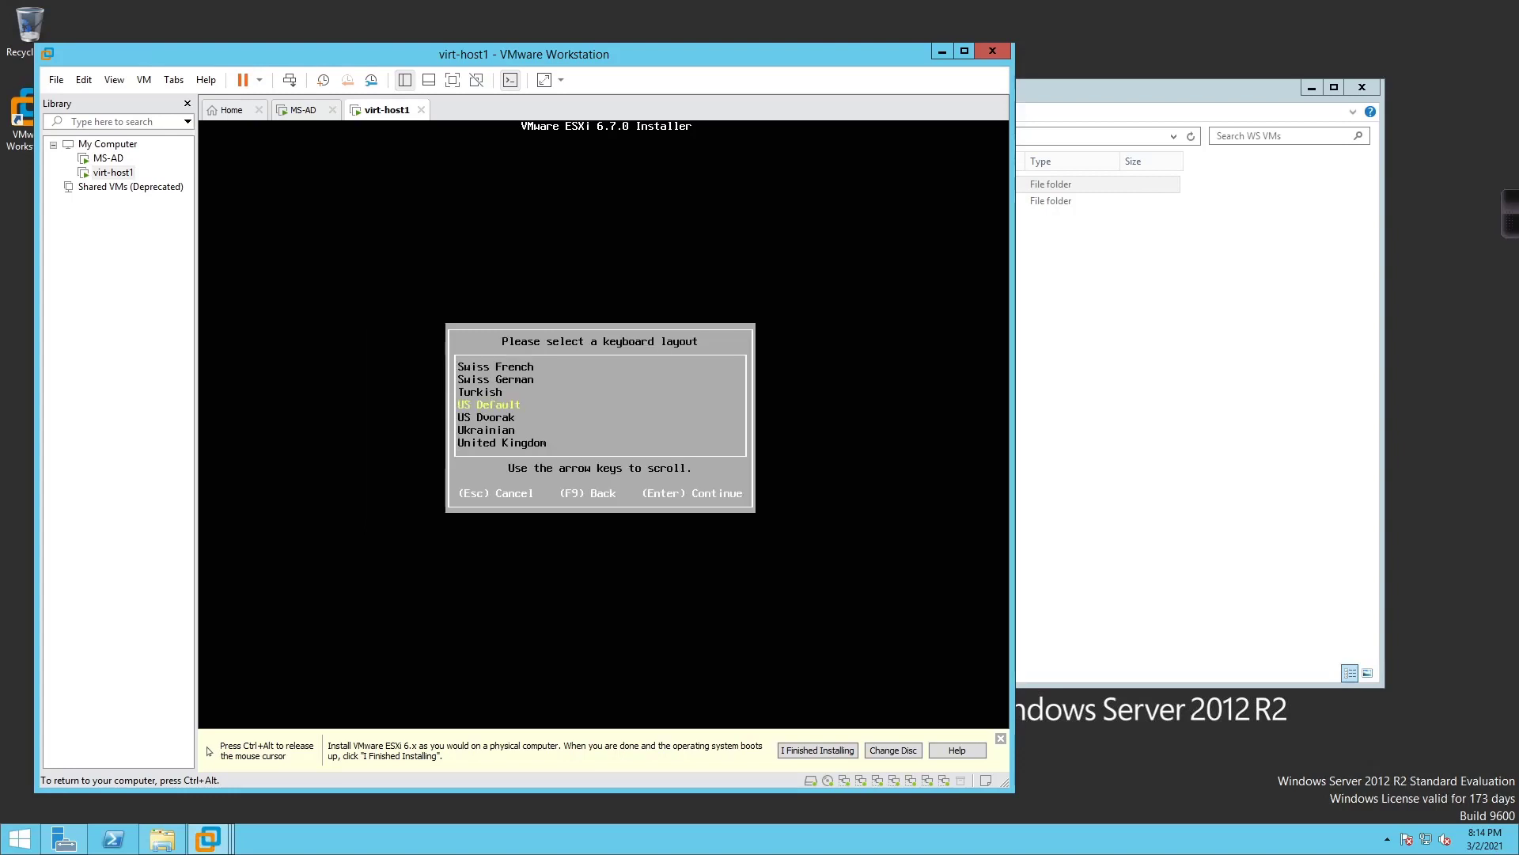
Keep the US Default keyboard and enter the root password in both fields
key(Return)
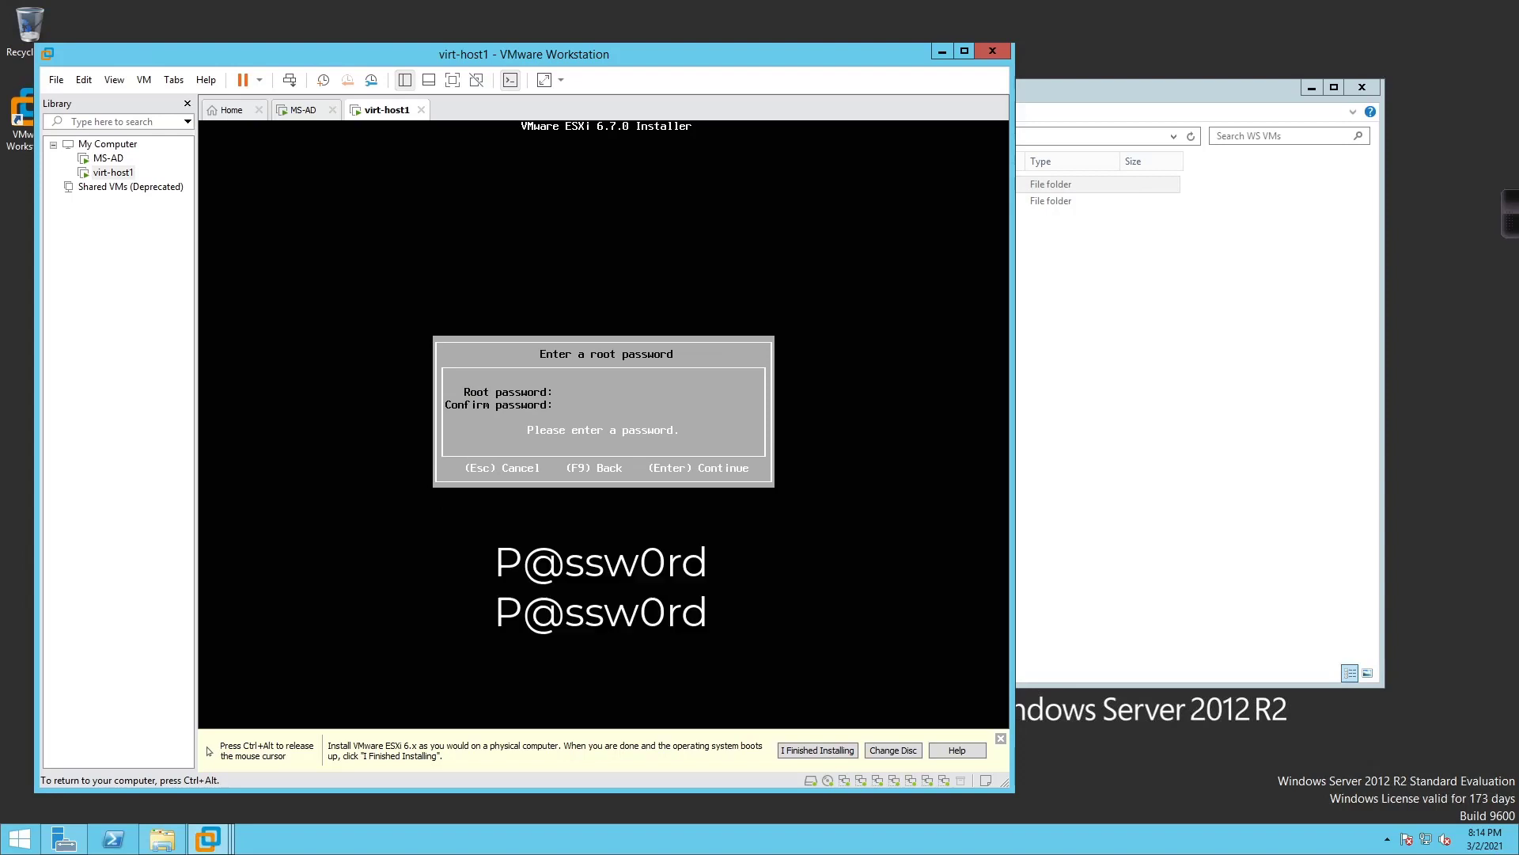
text(P@ssw0rd)
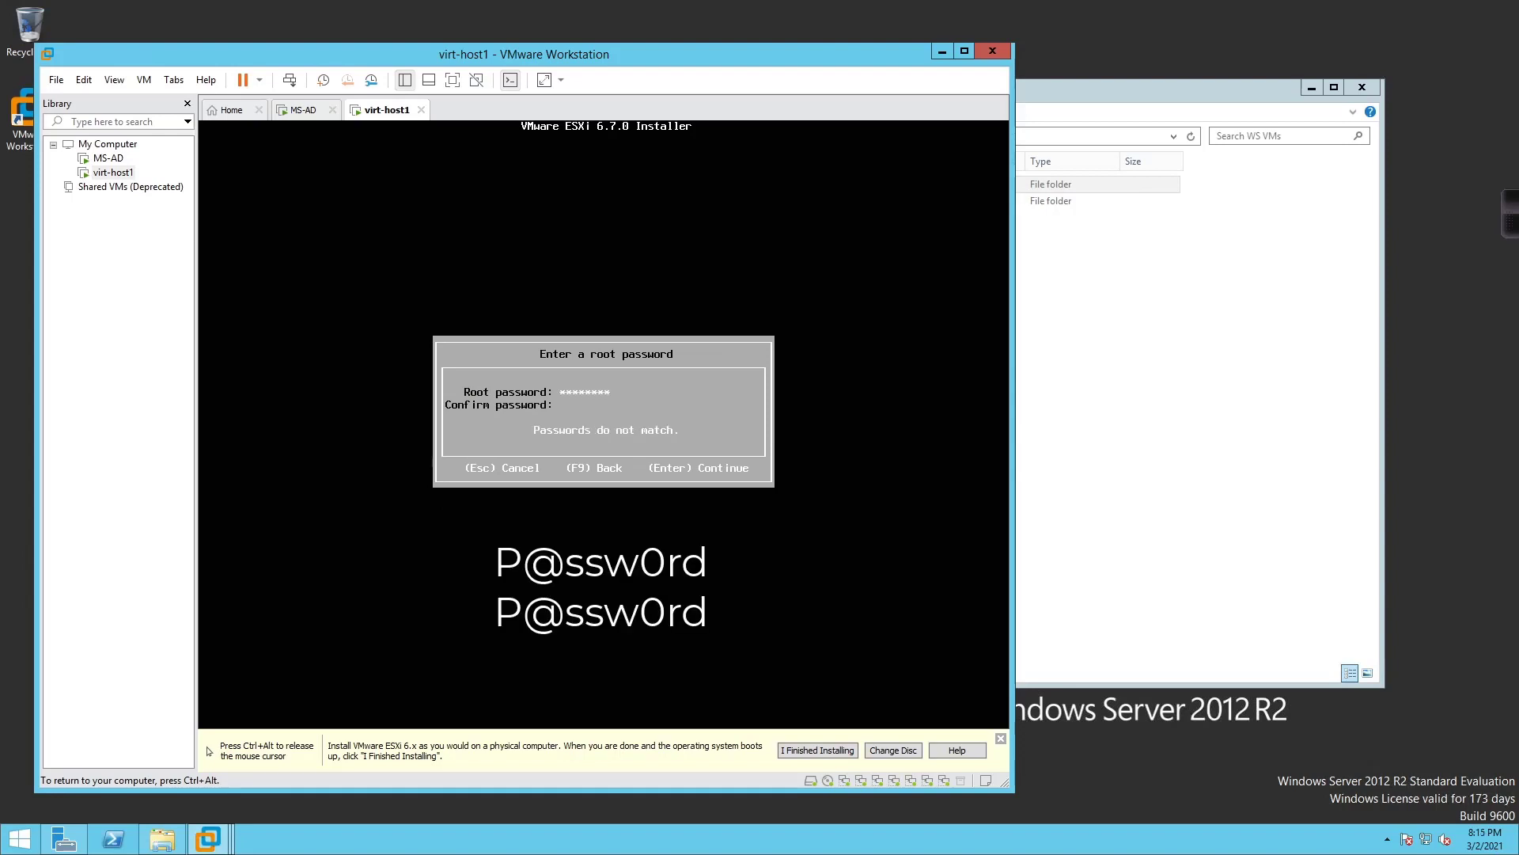
text(P@ssw0rd)
key(Return)
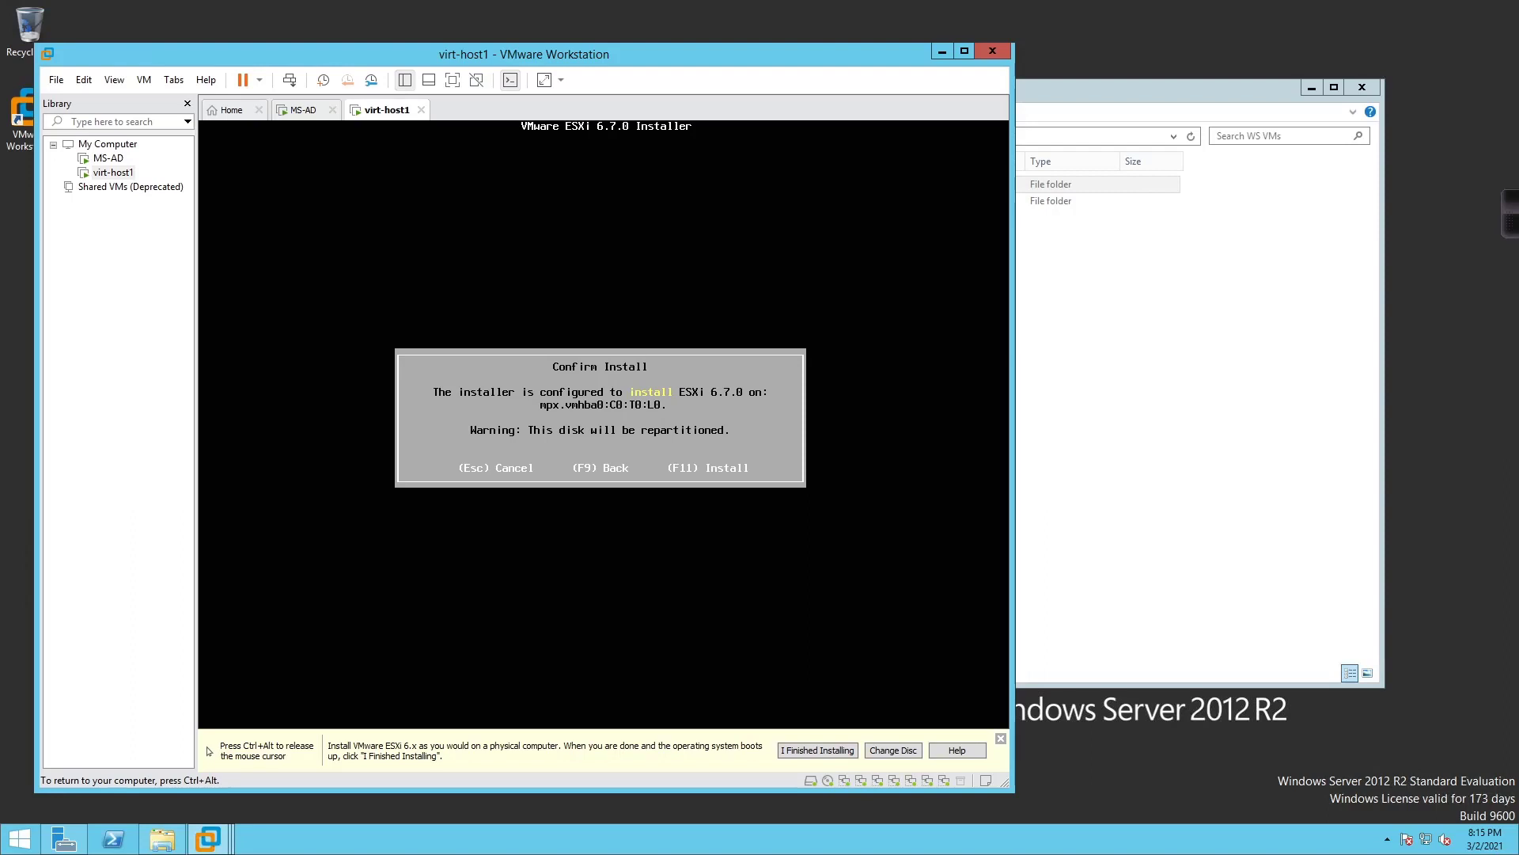
Confirm installing ESXi 6.7.0 onto mpx.vmhba0:C0:T0:L0 and wait for completion
key(F11)
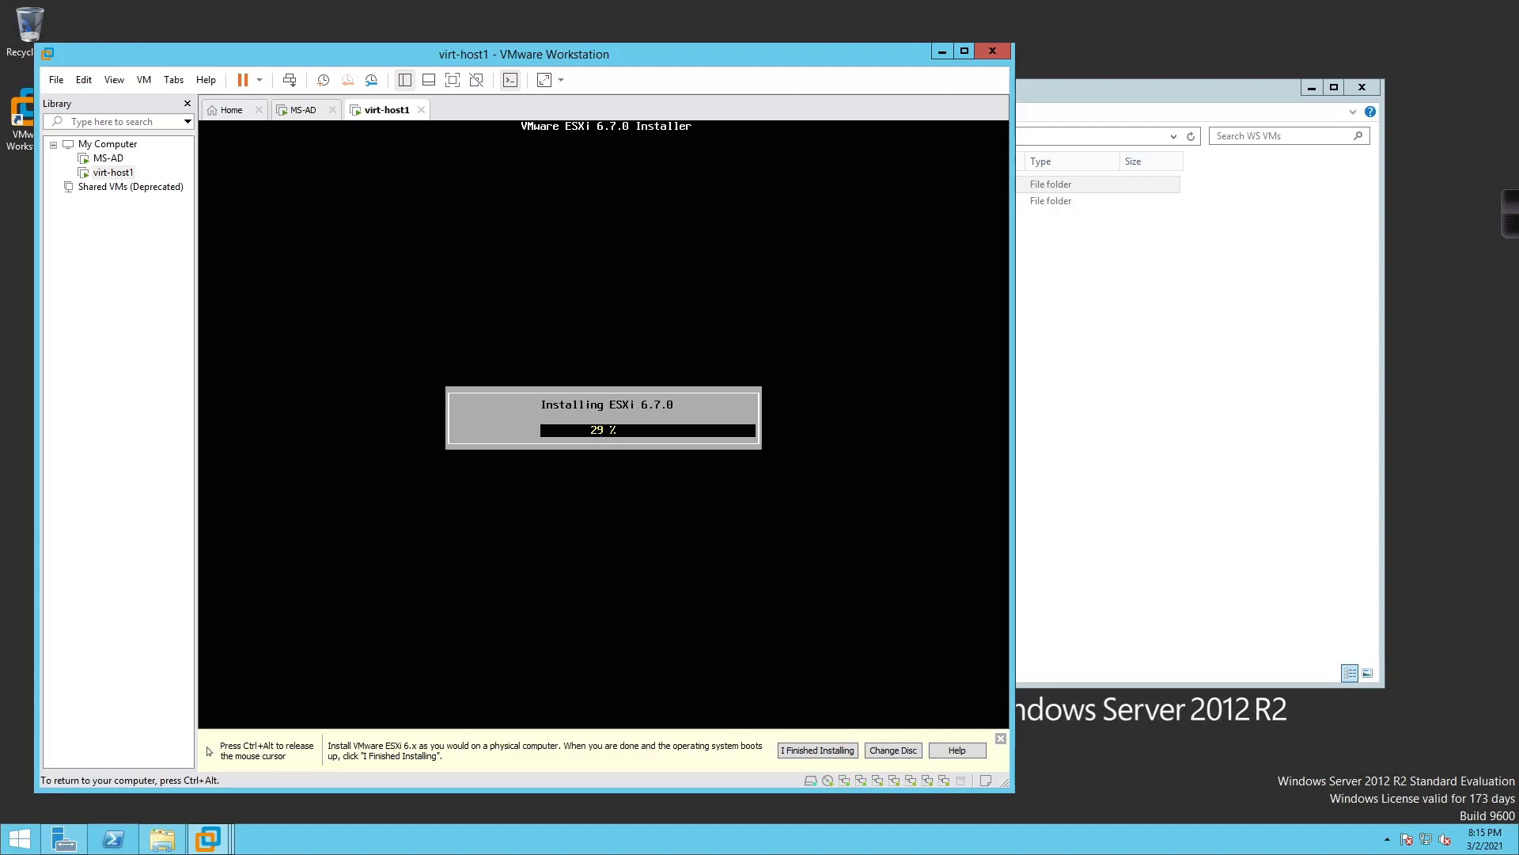
key(ctrl+alt)
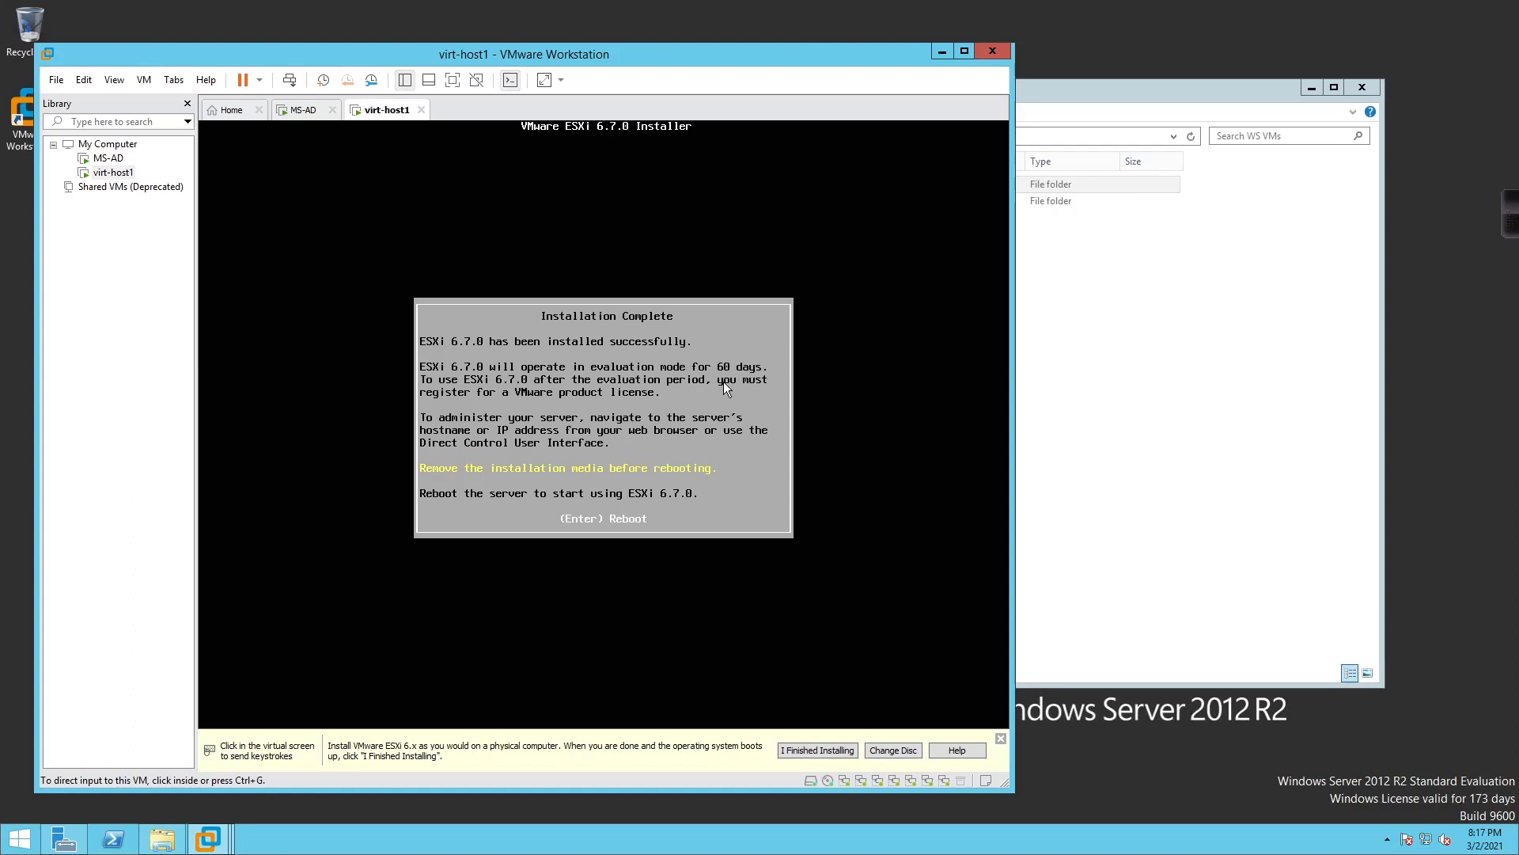
Reboot the VM into installed ESXi and minimize the WS VMs folder window while it starts
click(725, 388)
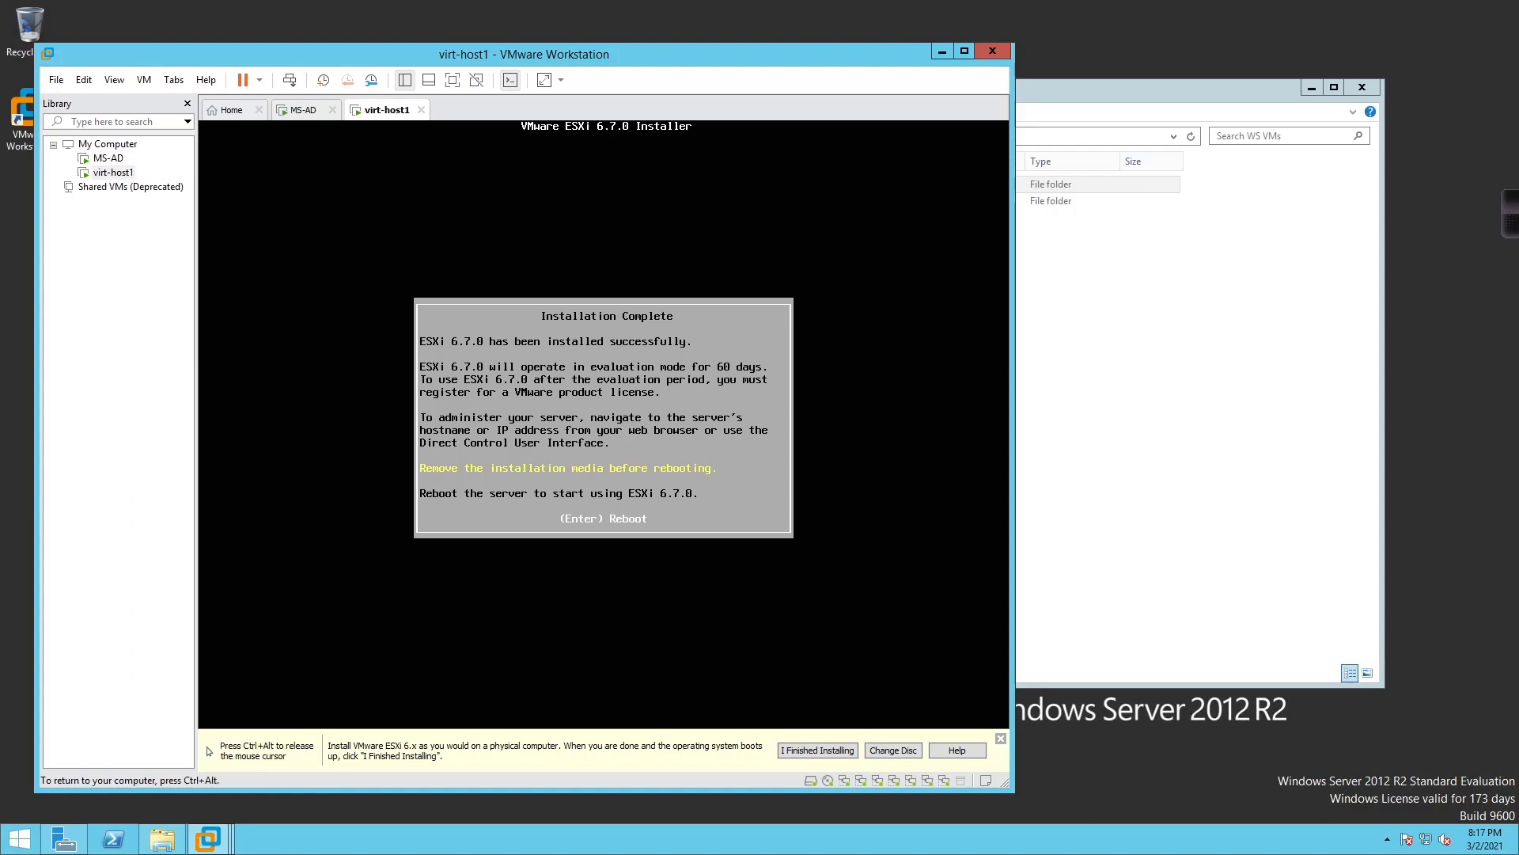
key(Return)
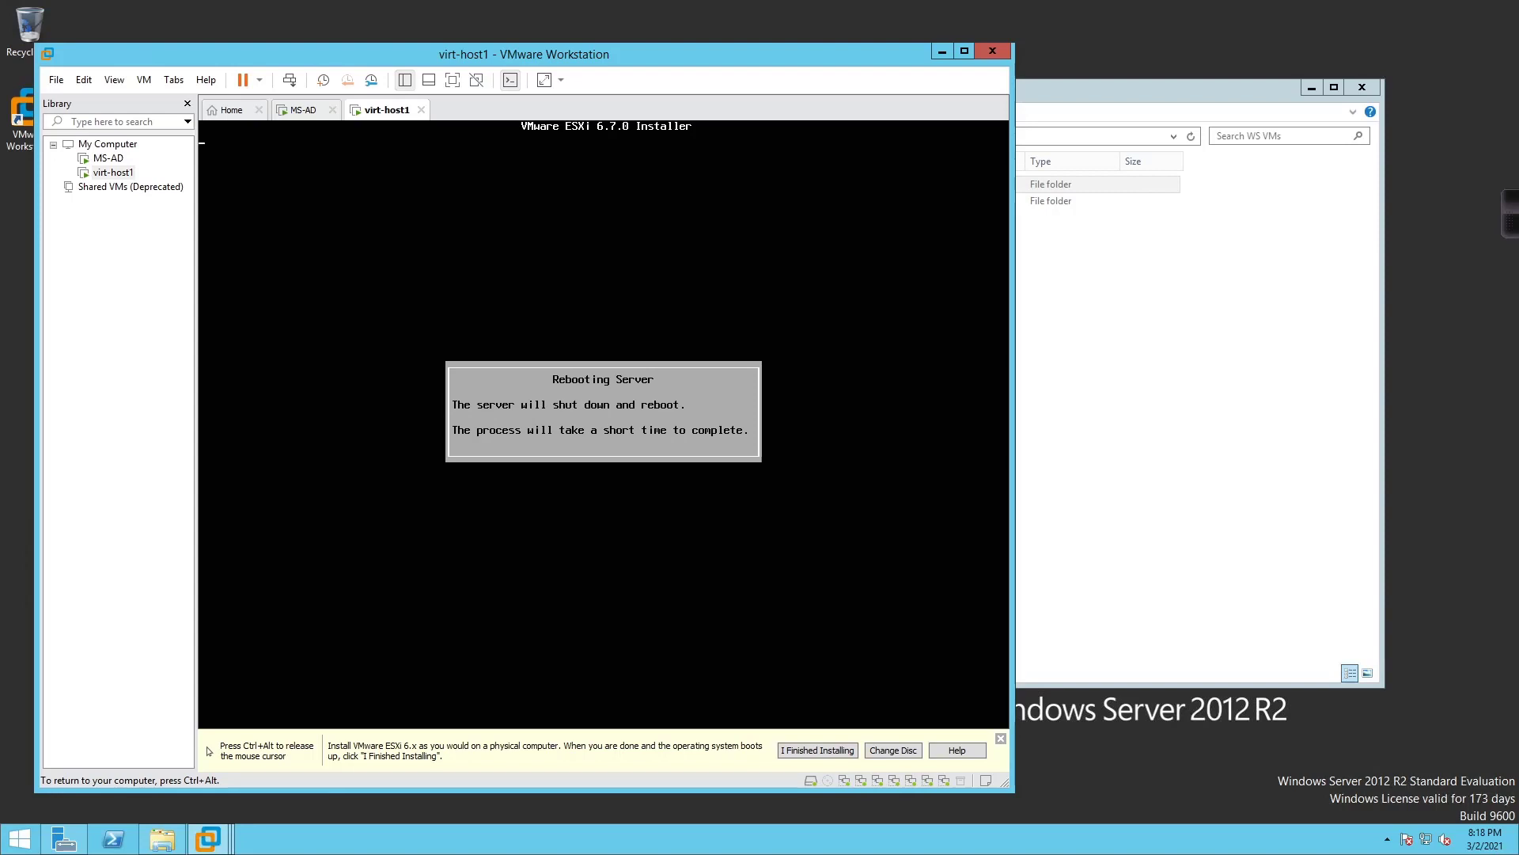
key(ctrl+alt)
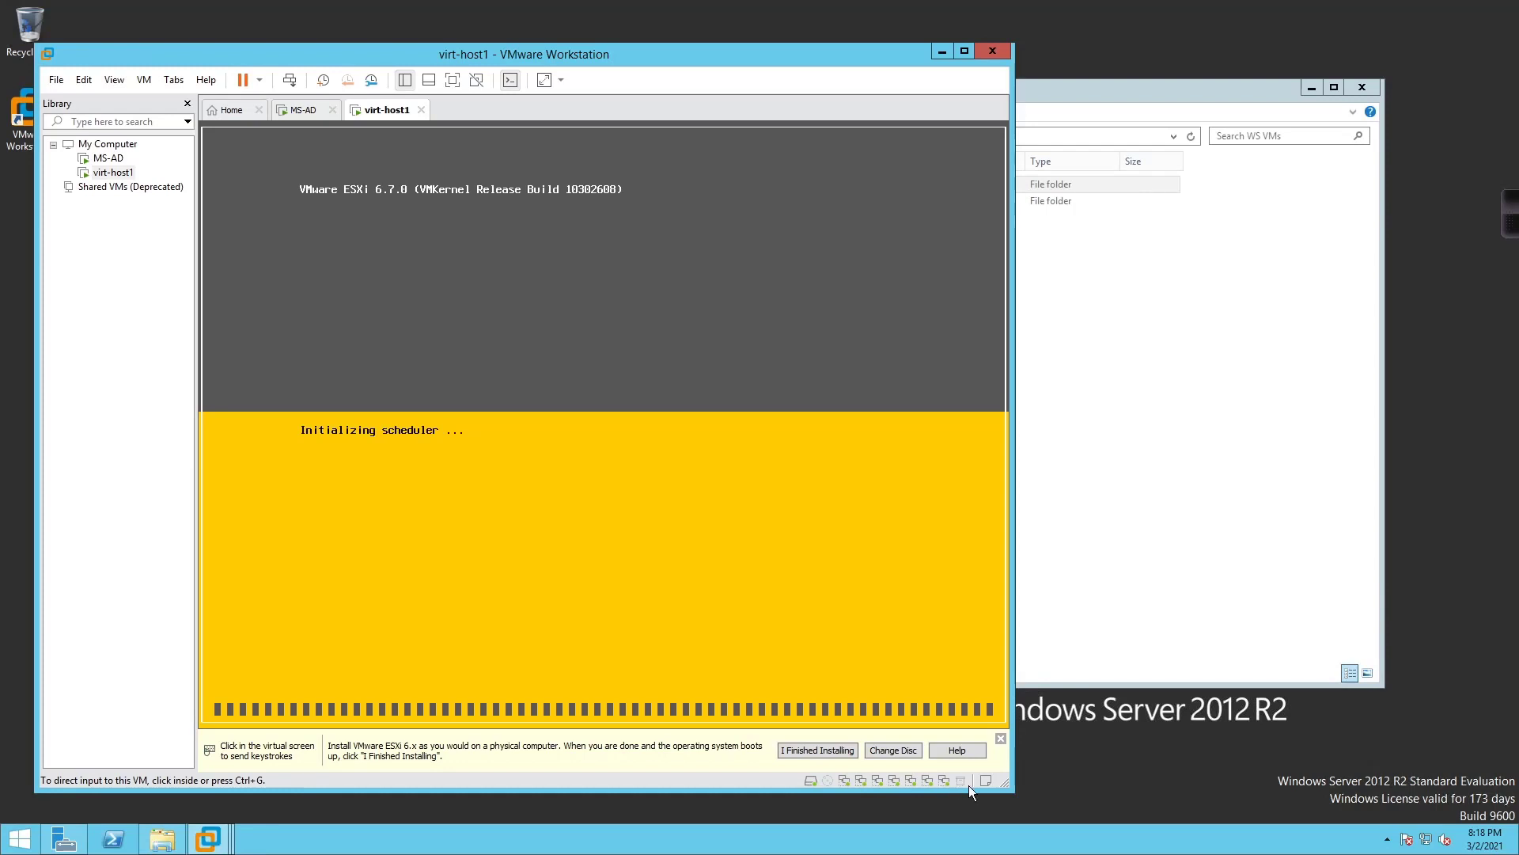
key(alt+Tab)
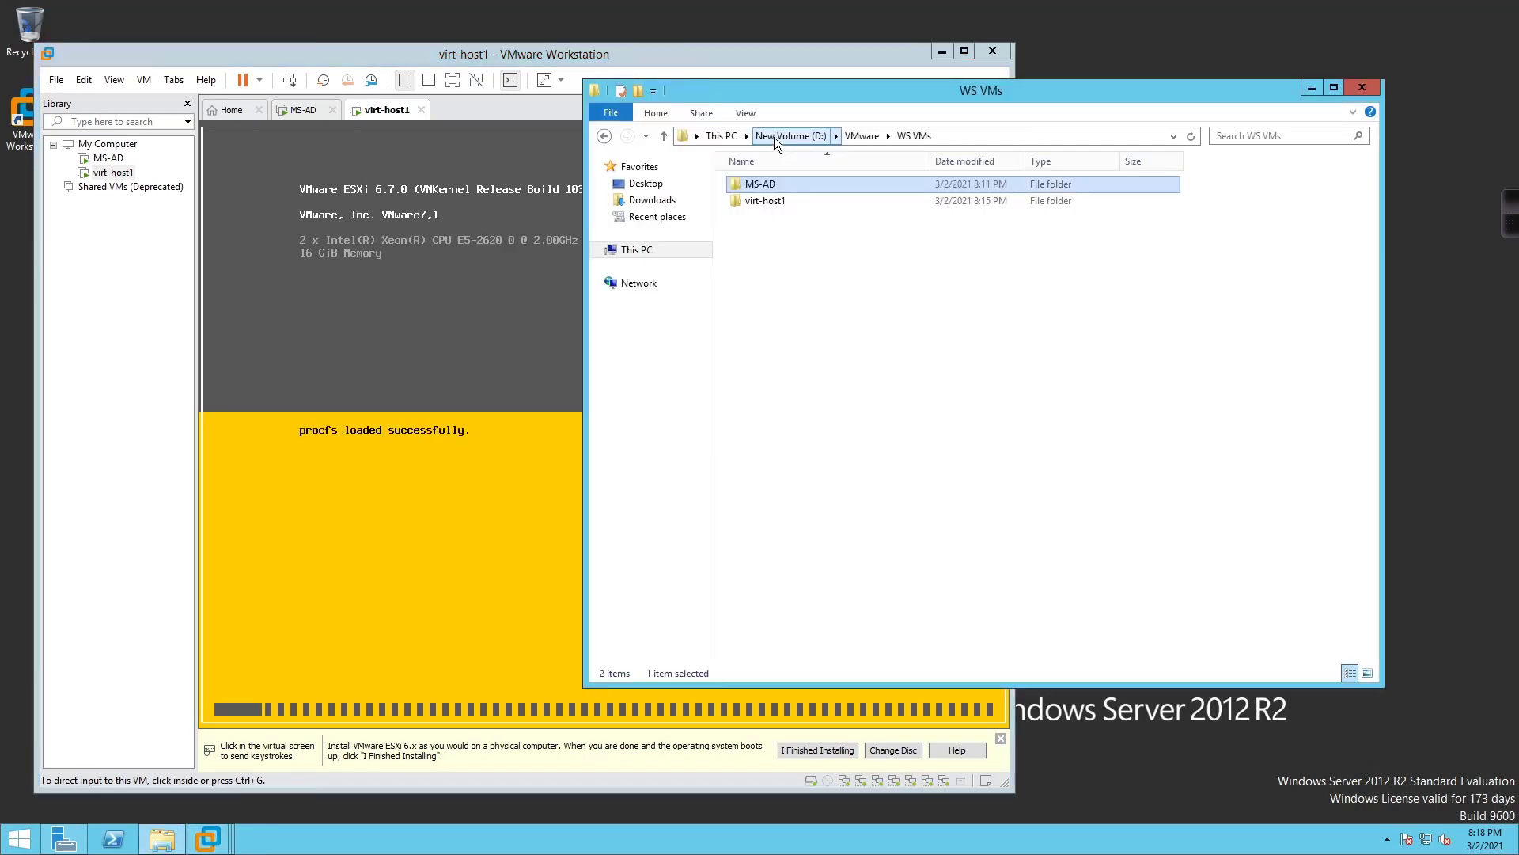
click(1316, 86)
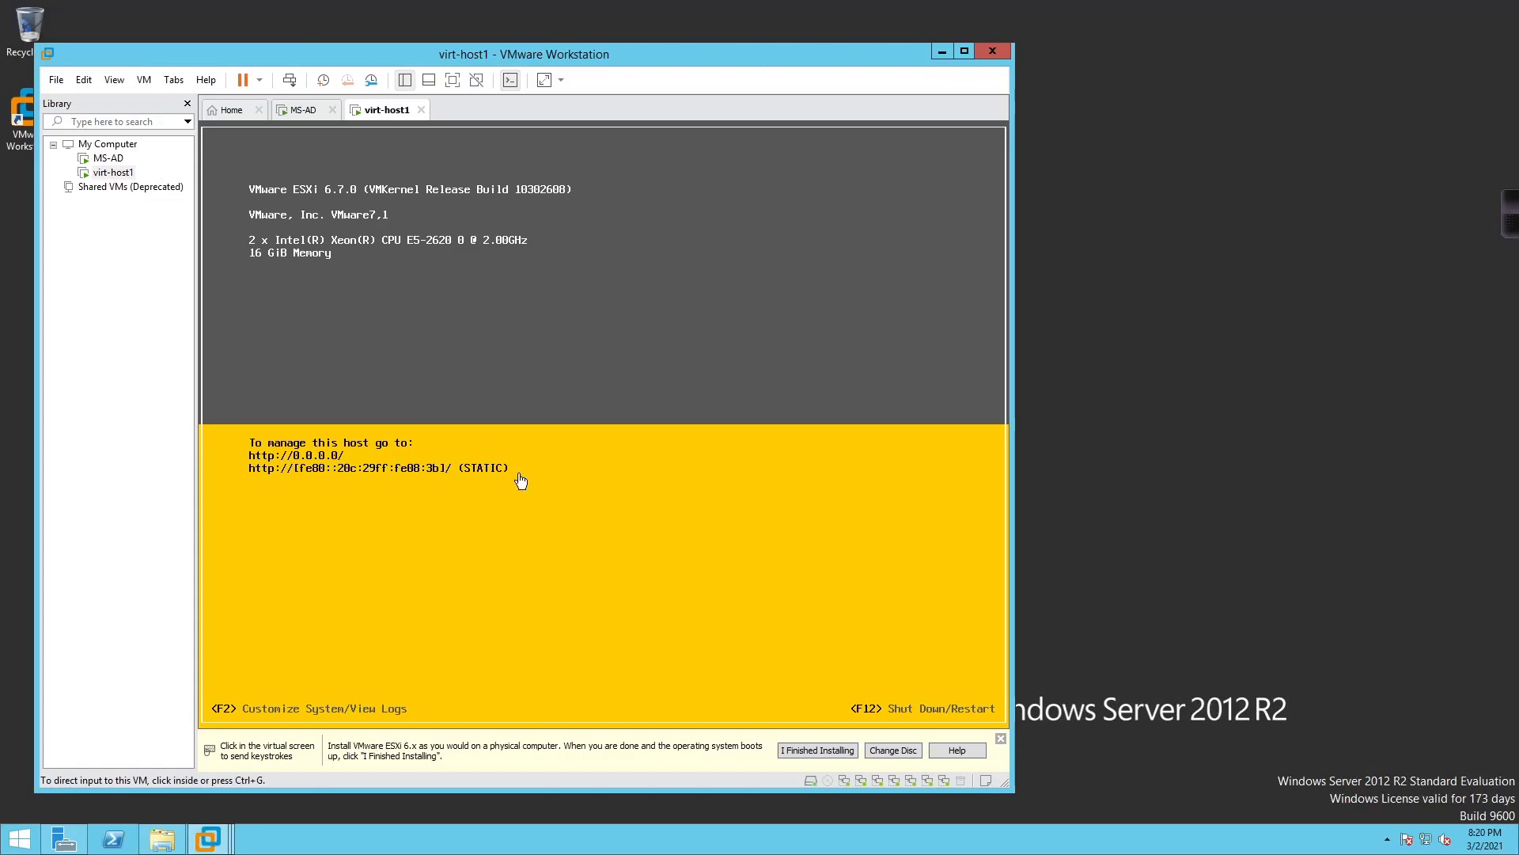
Log in to the ESXi console's System Customization as root with the host password
click(560, 467)
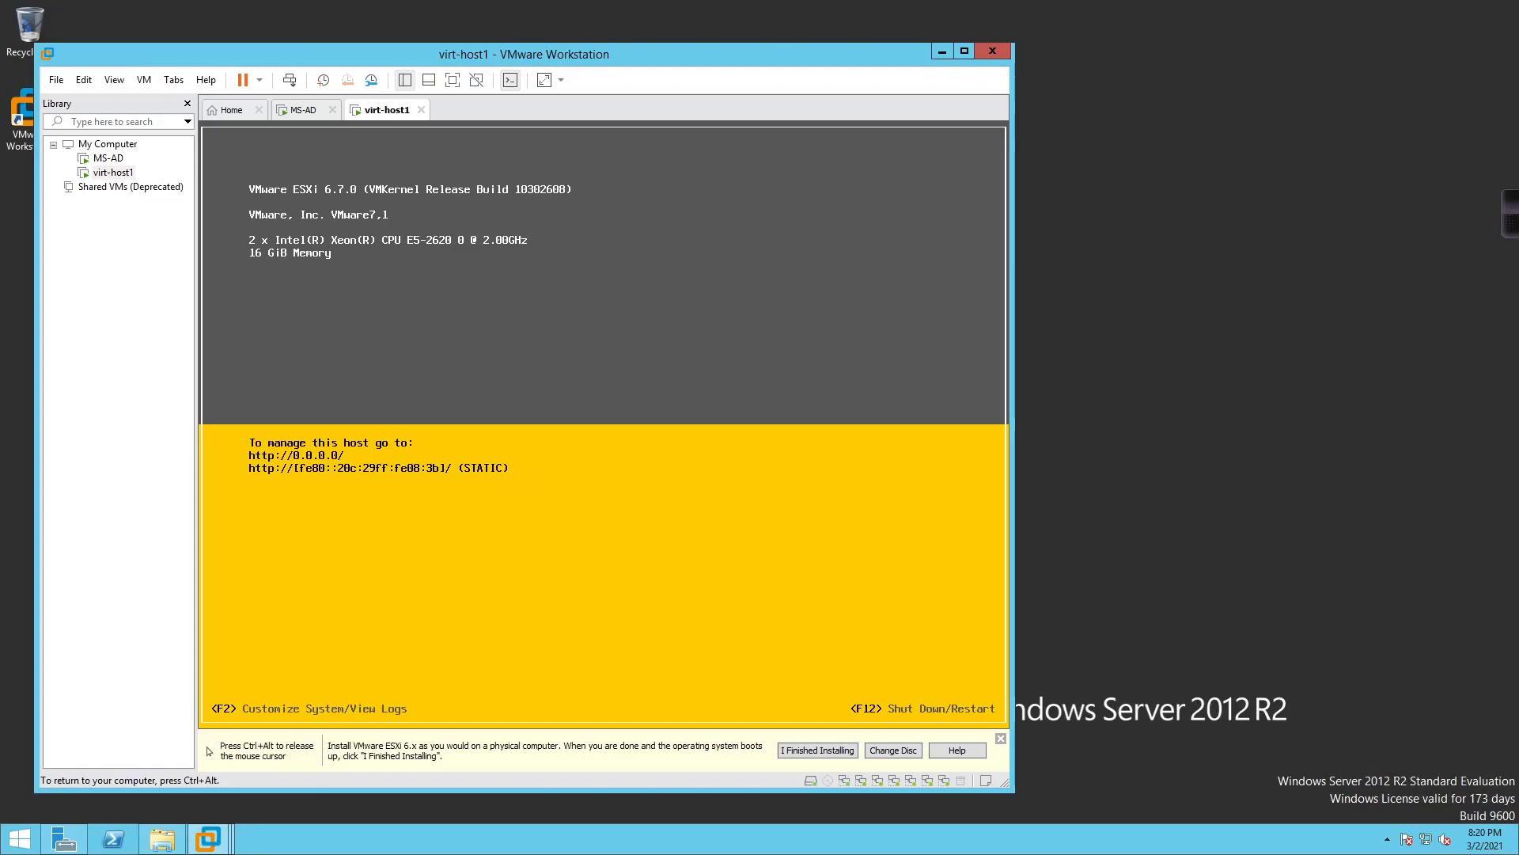
key(F2)
key(Tab)
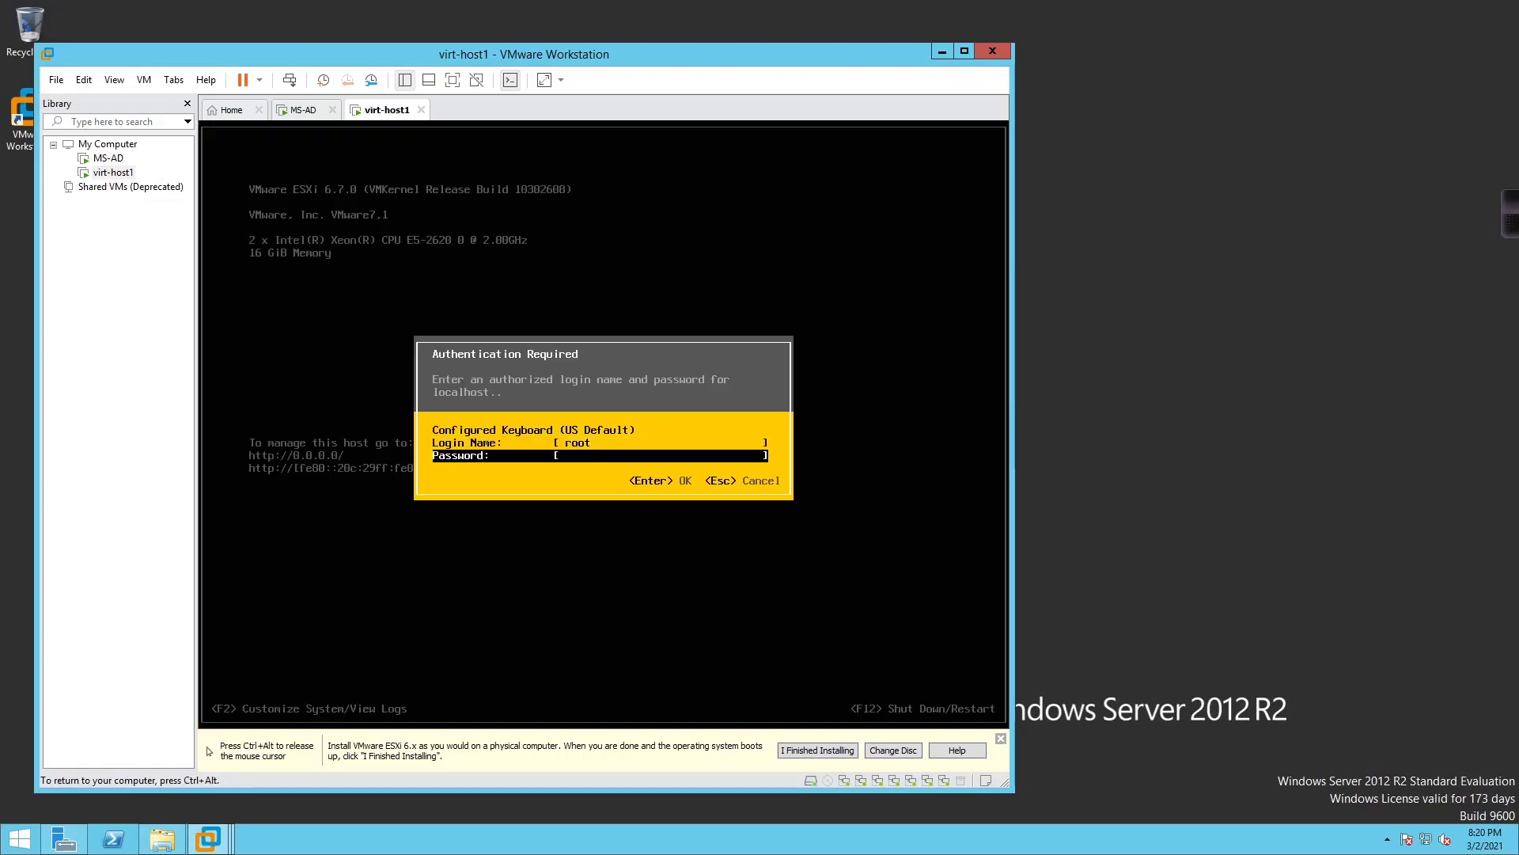
text(********)
key(Return)
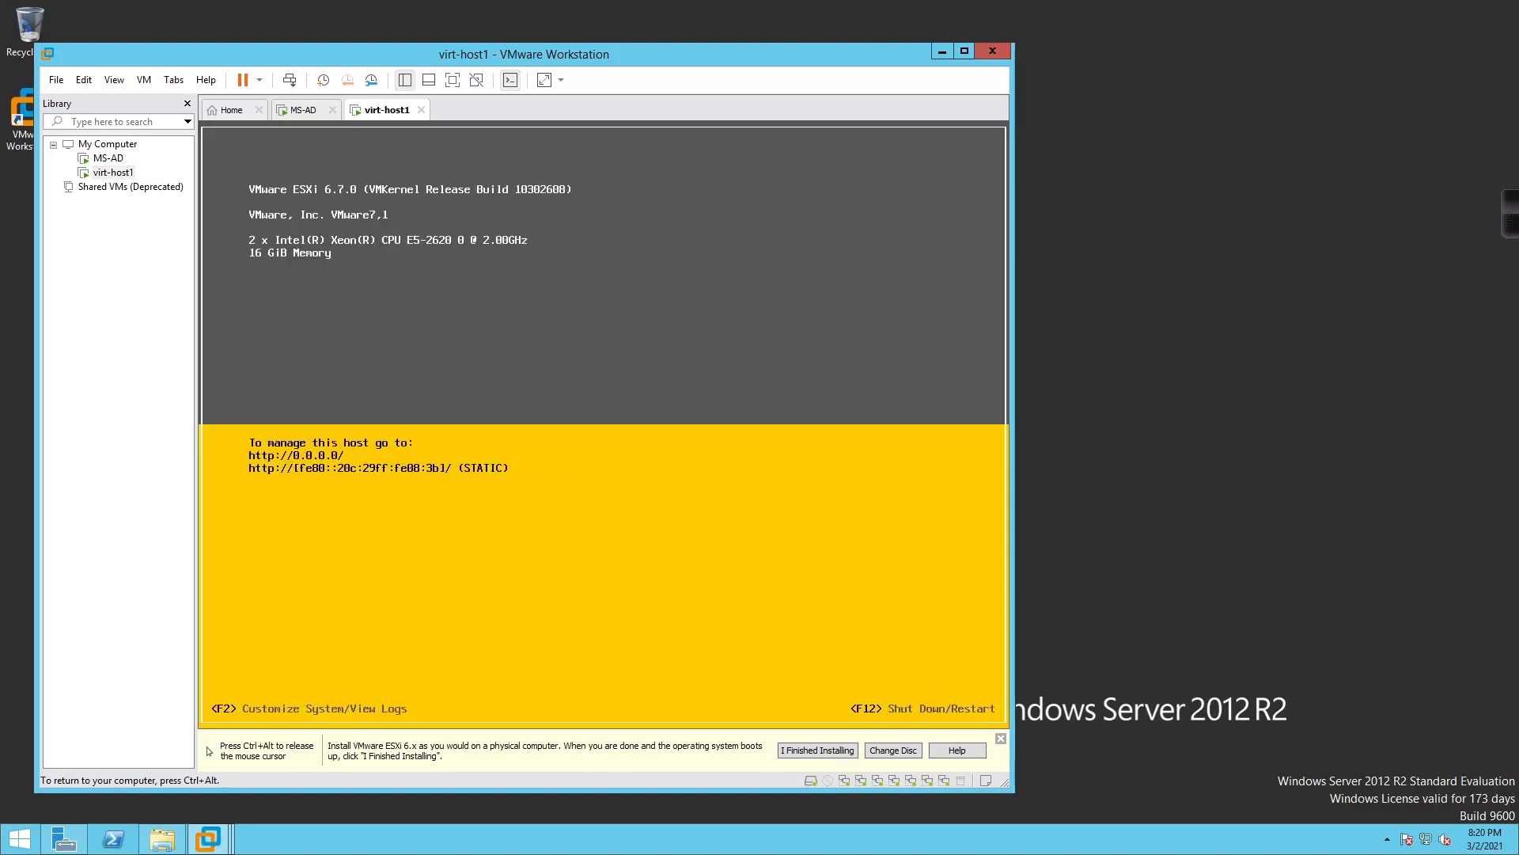
Select vmnic0 and vmnic1 as the management network adapters and accept
key(Down)
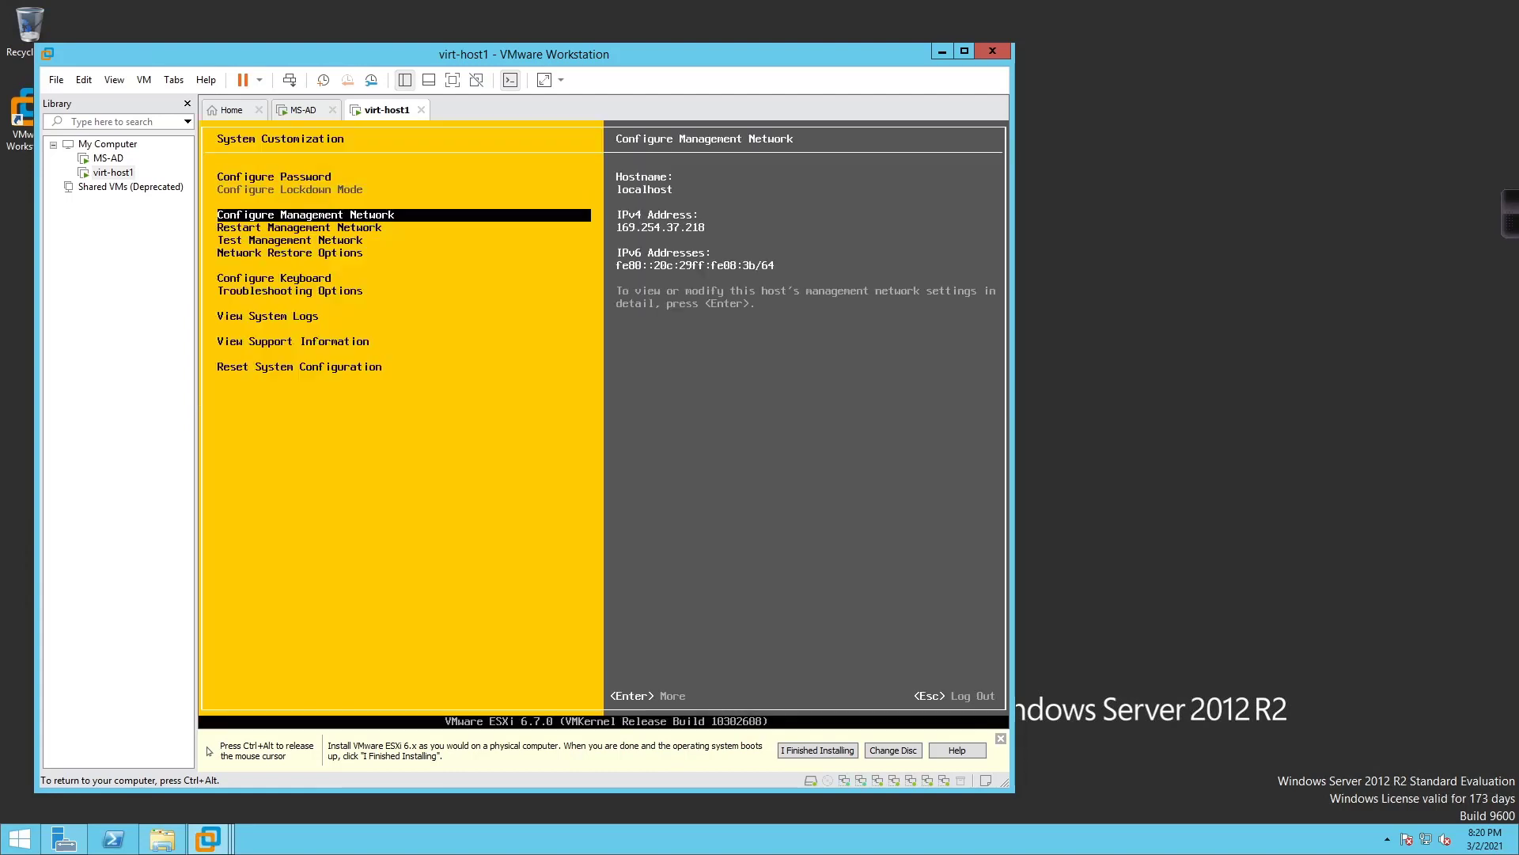
key(Return)
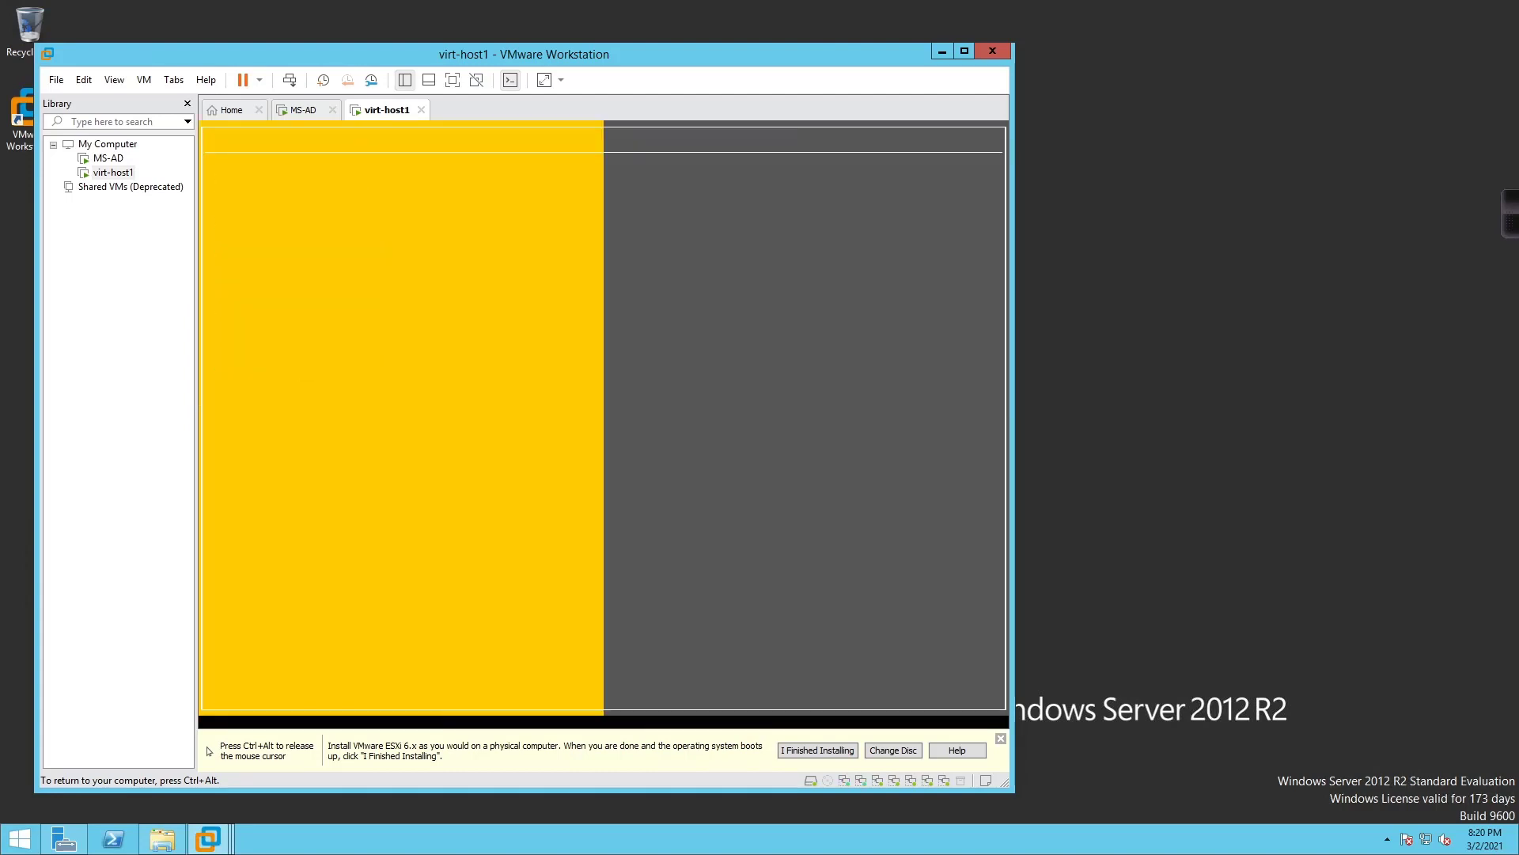
key(Return)
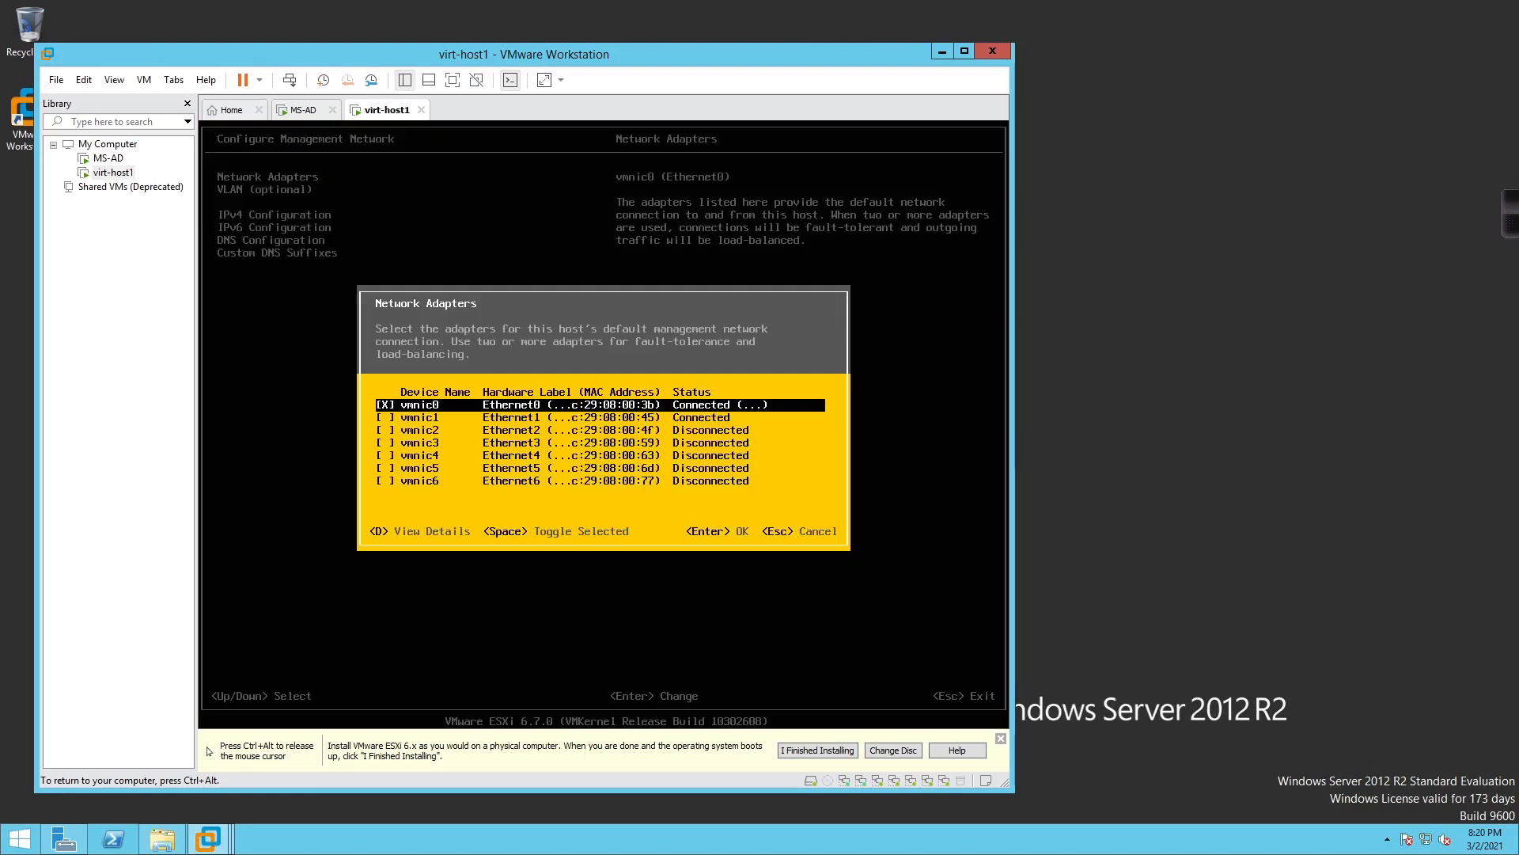
key(Down)
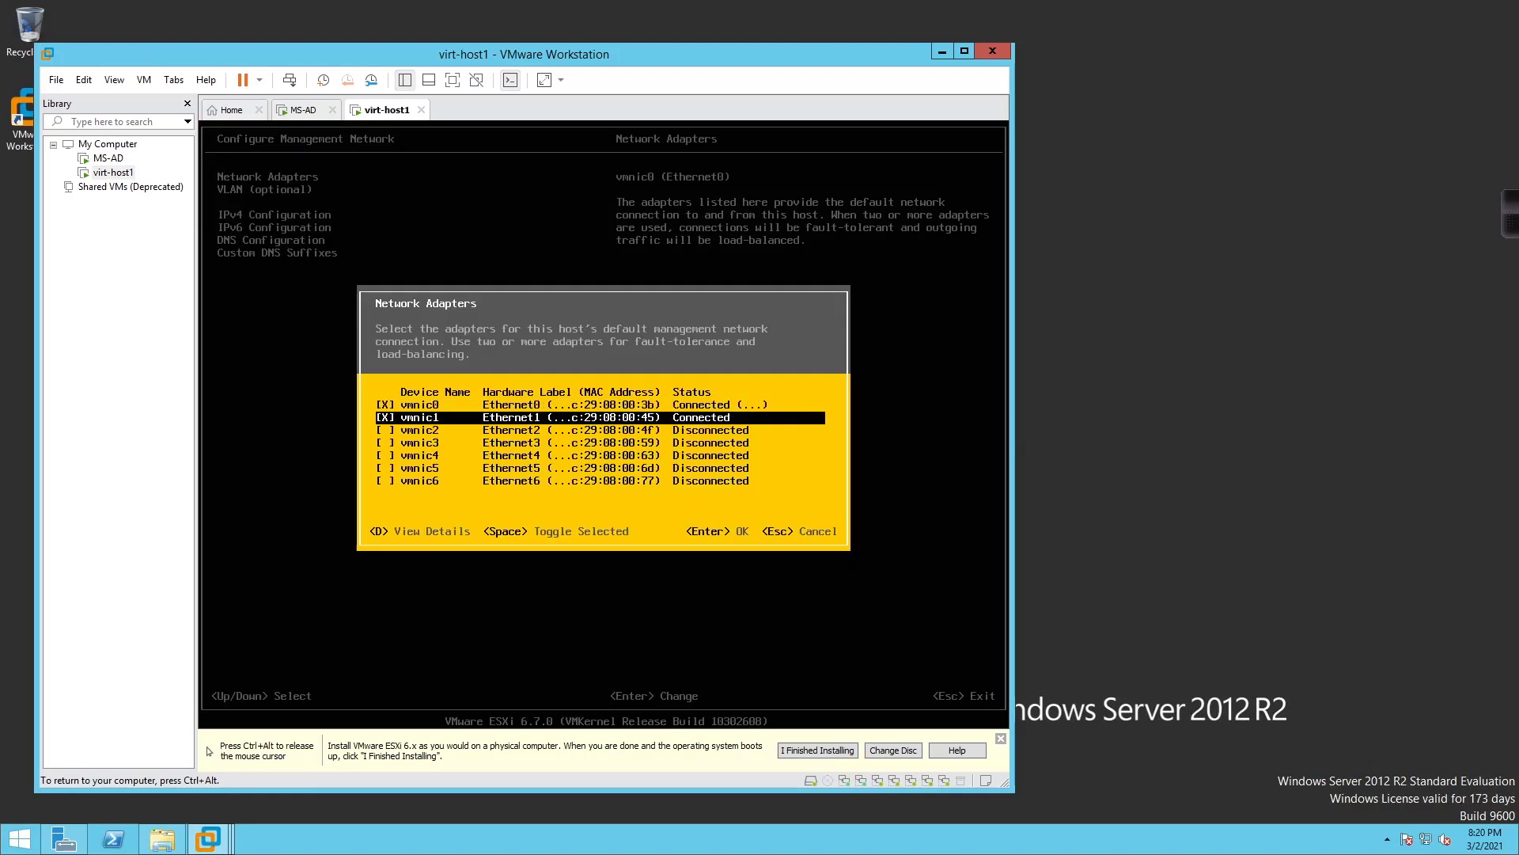
key(Up)
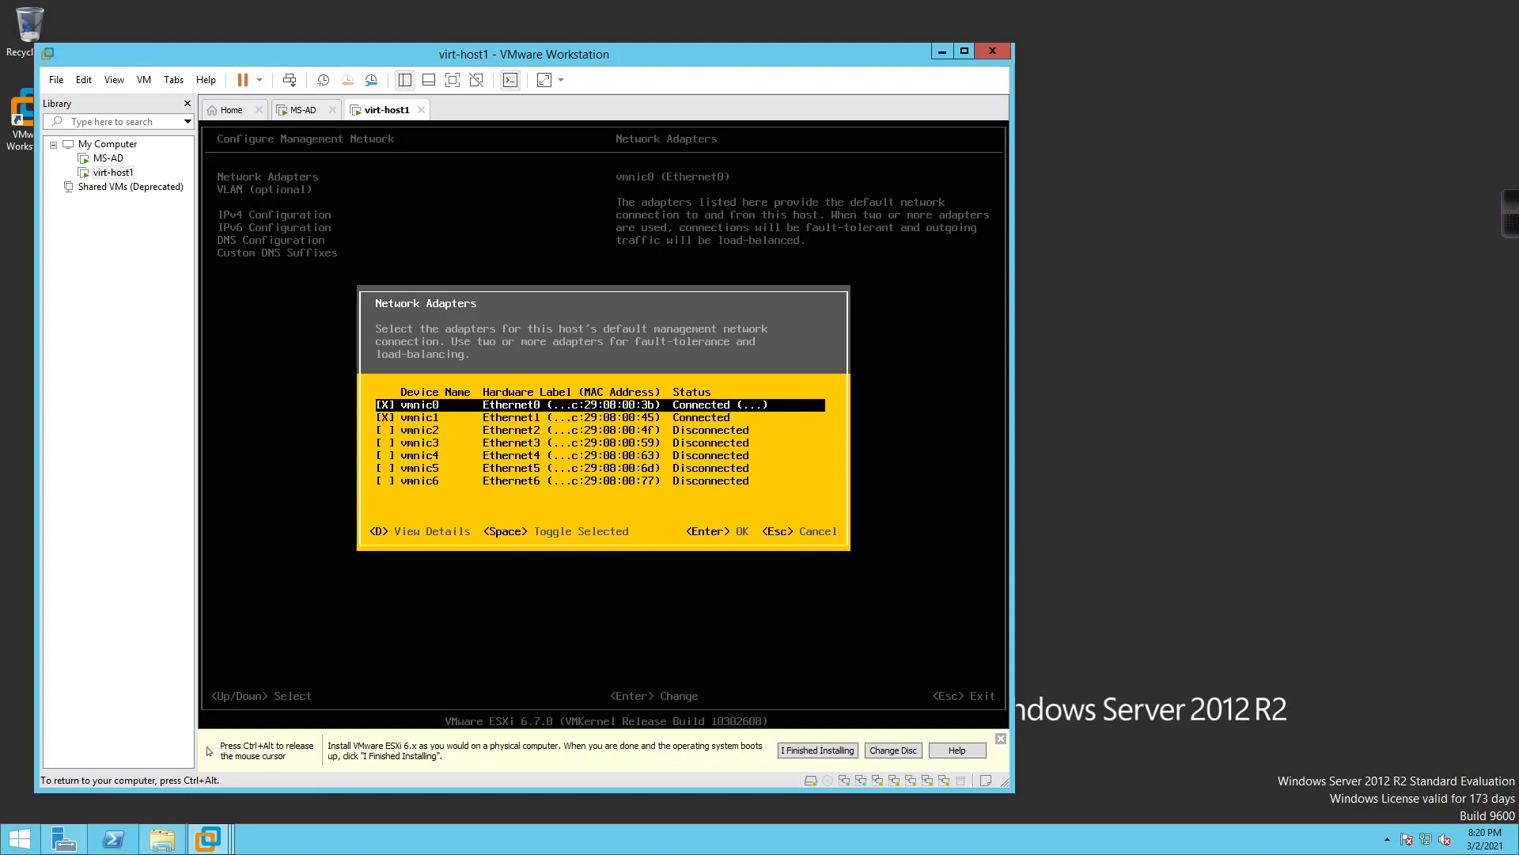
key(Down)
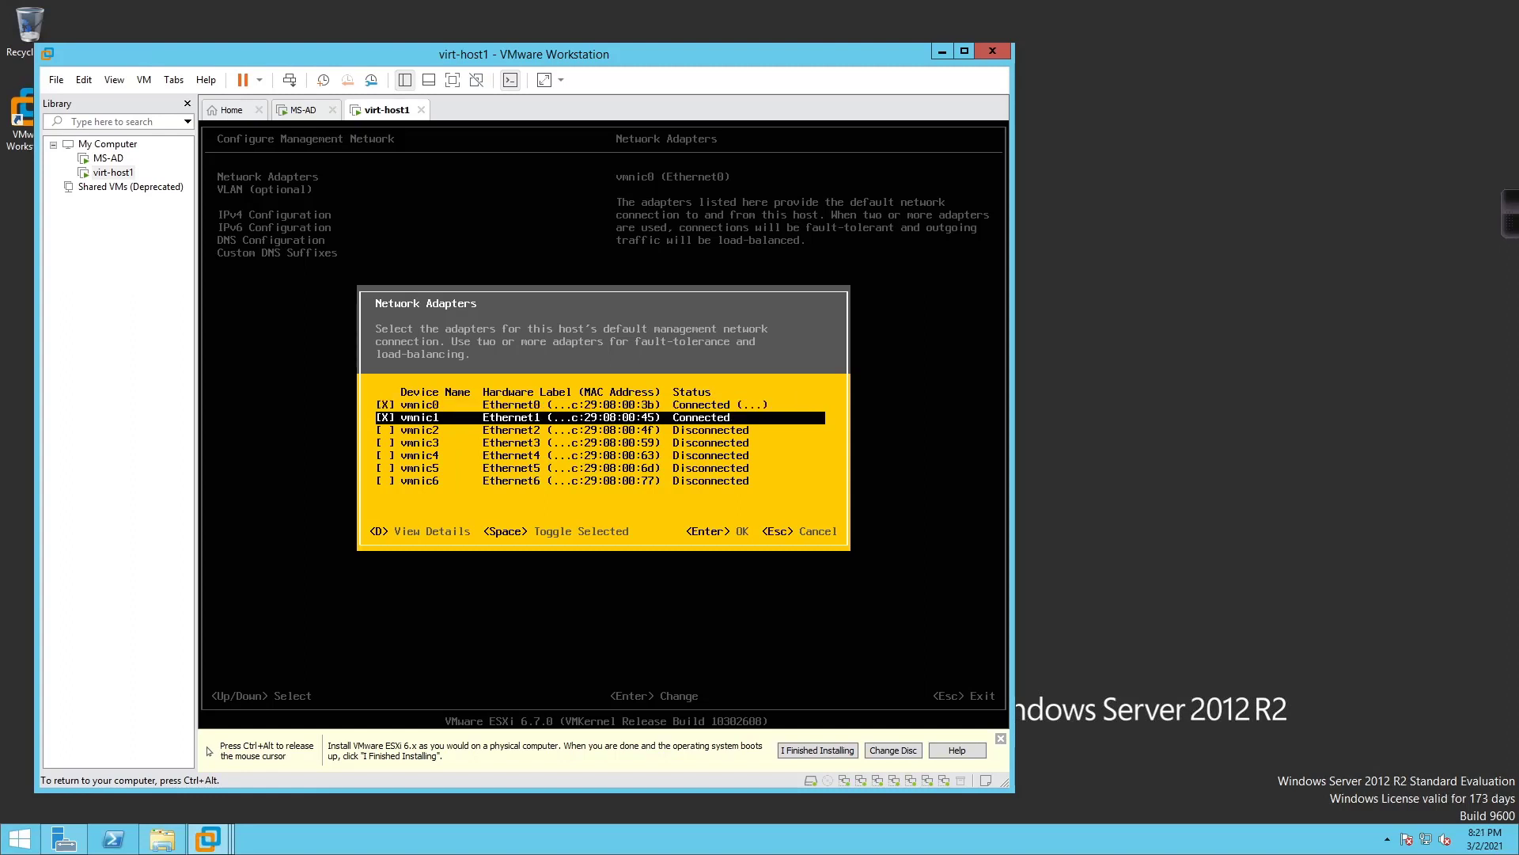
key(Return)
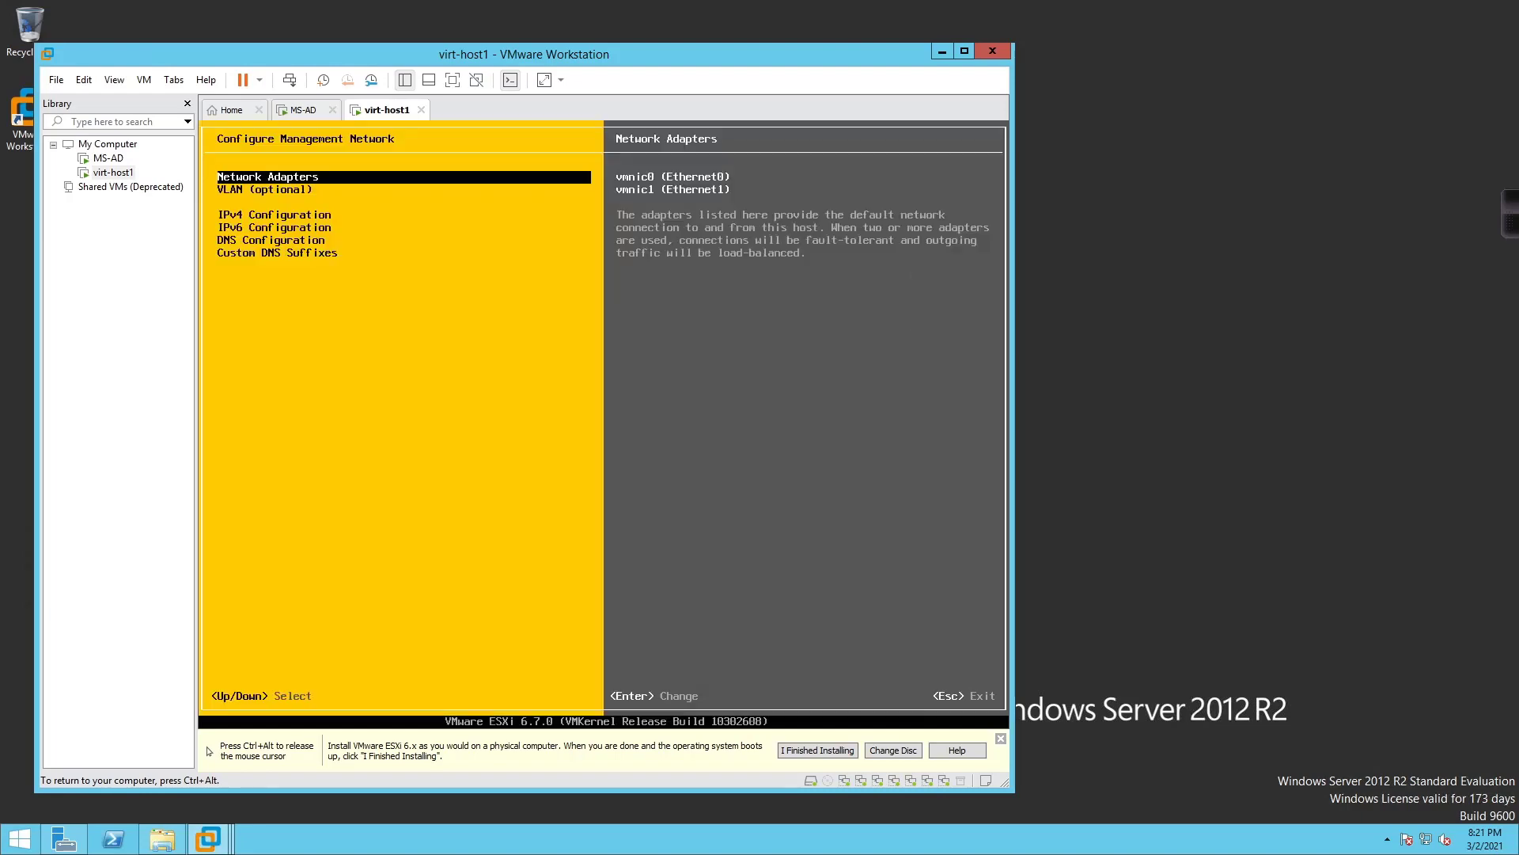
key(Down)
key(Down)
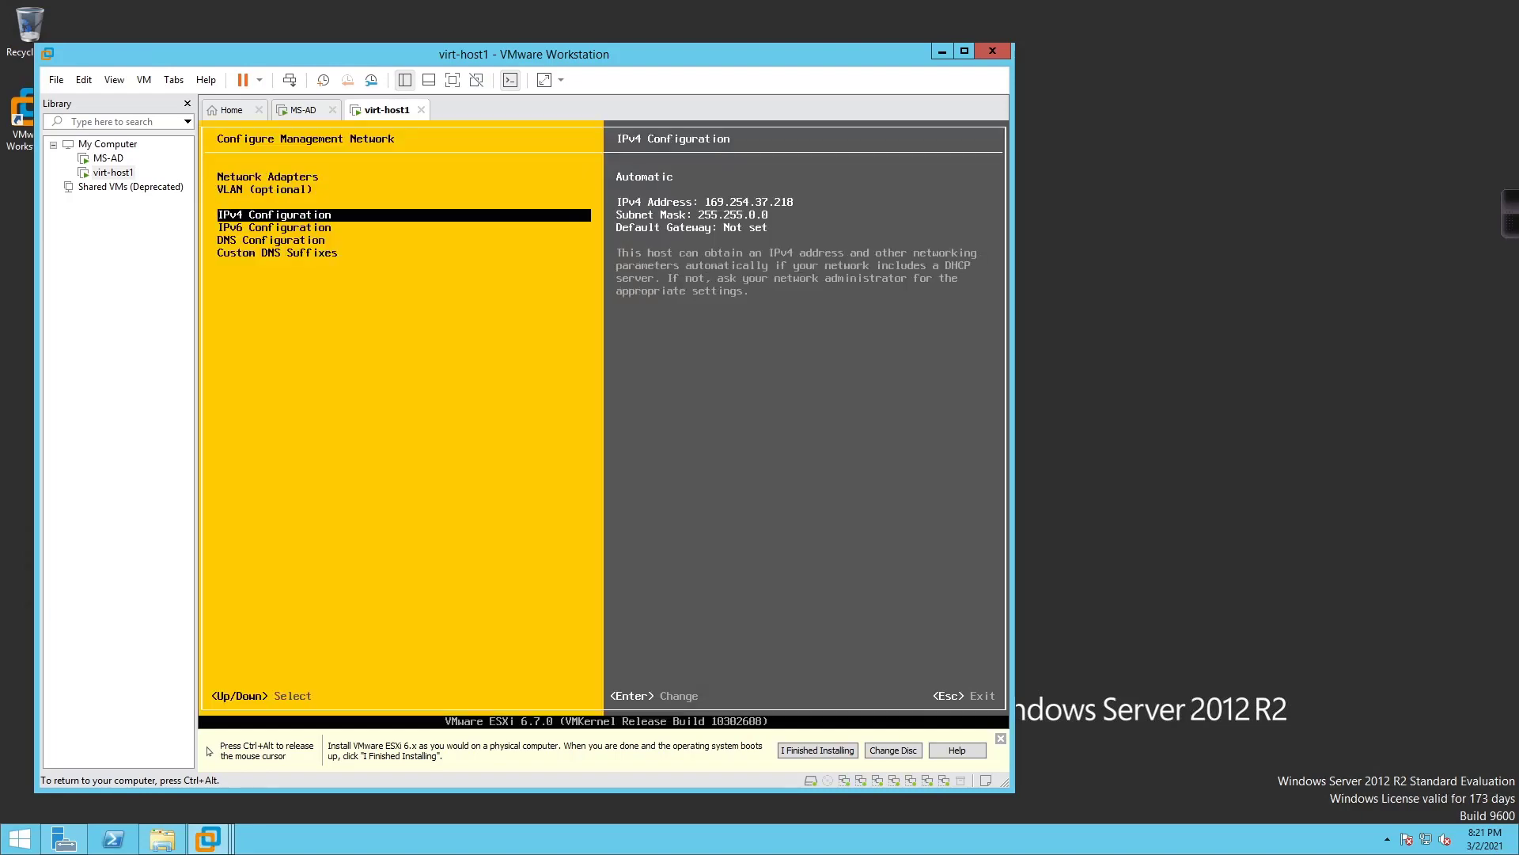
Switch the management network's IPv4 configuration to a static address
key(Return)
key(Down)
key(Down)
key(space)
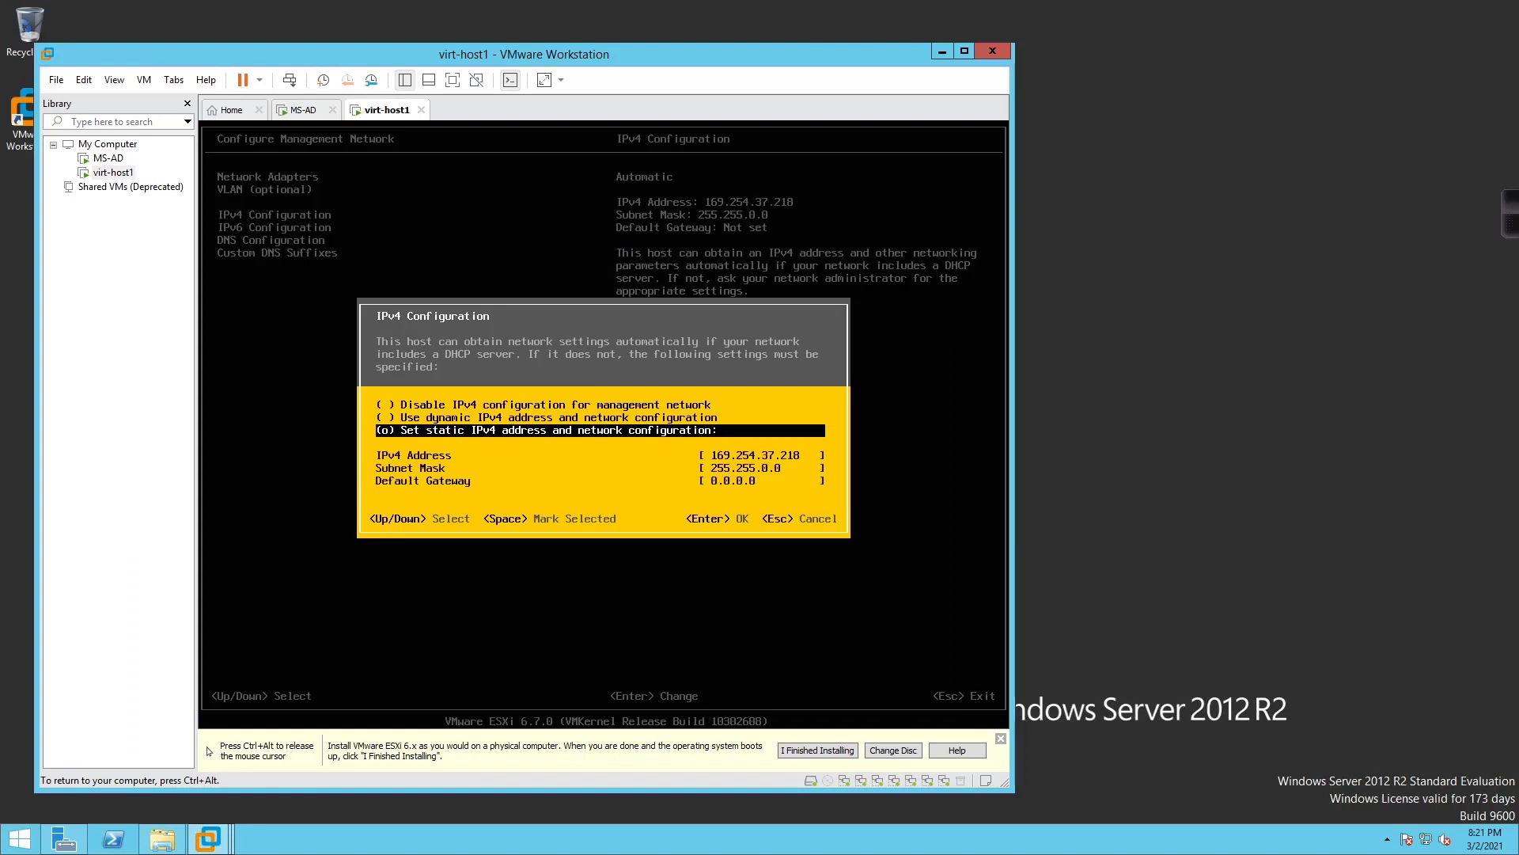
key(Down)
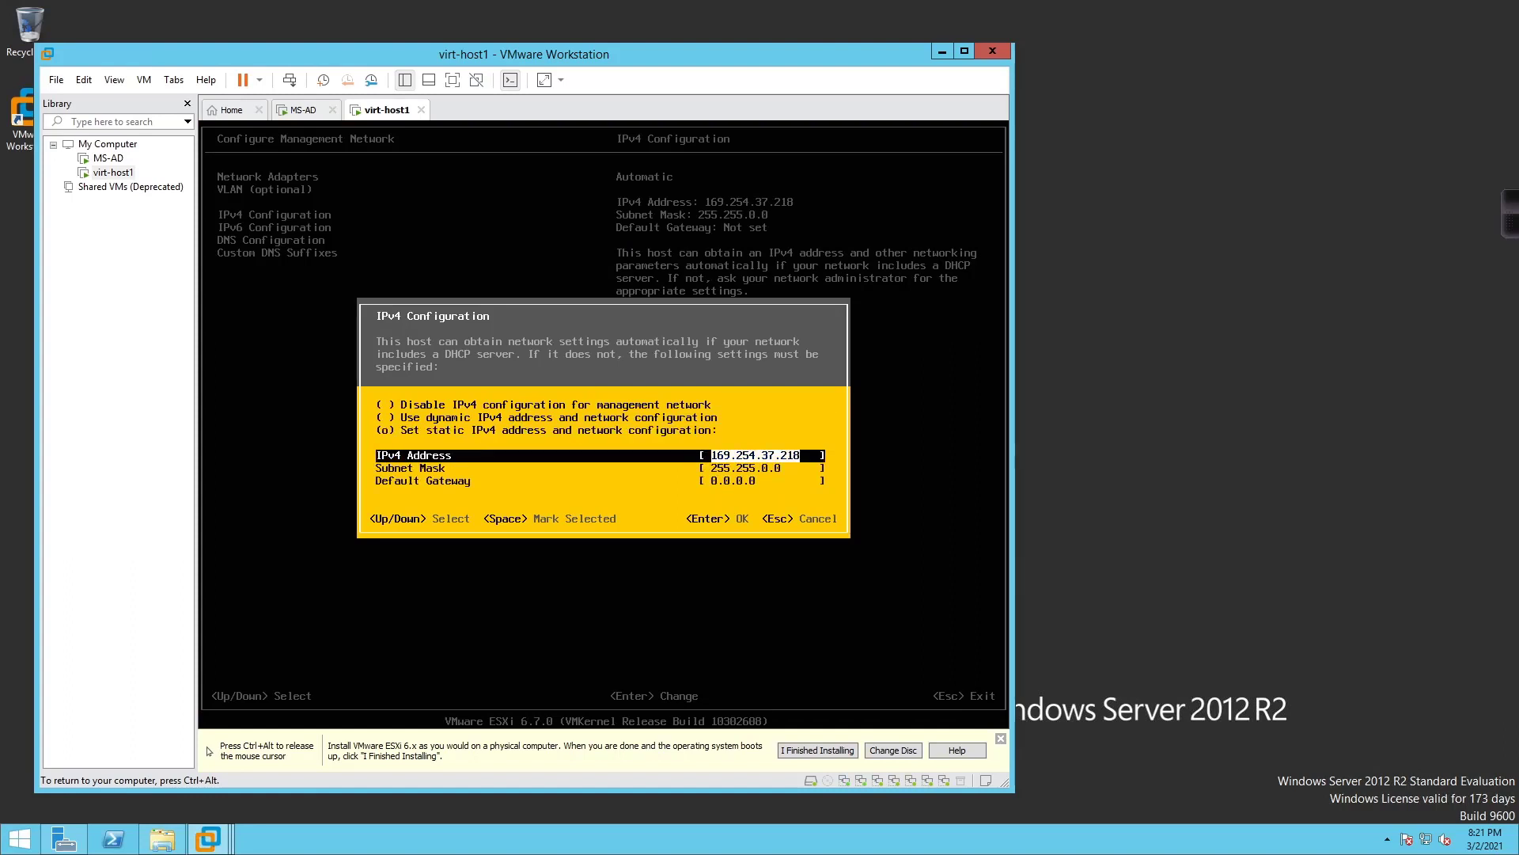
key(Down)
key(Up)
Enter IPv4 10.255.1.22, mask 255.255.255.0 and gateway 10.255.1.1, then save
key(BackSpace)
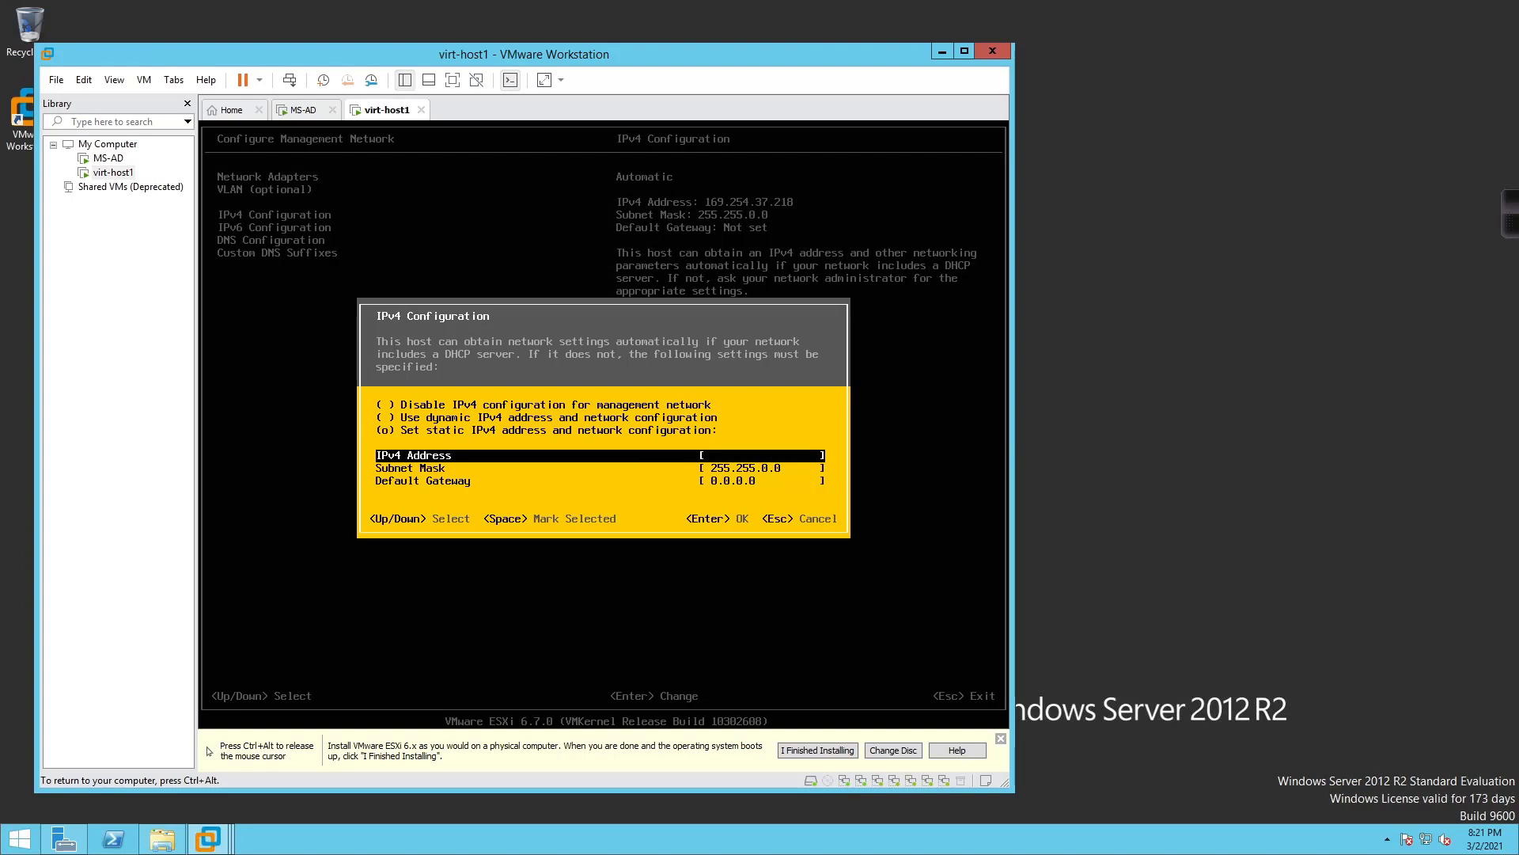
text(10.255.1.22)
key(Down)
key(BackSpace)
text(255.255.255.0)
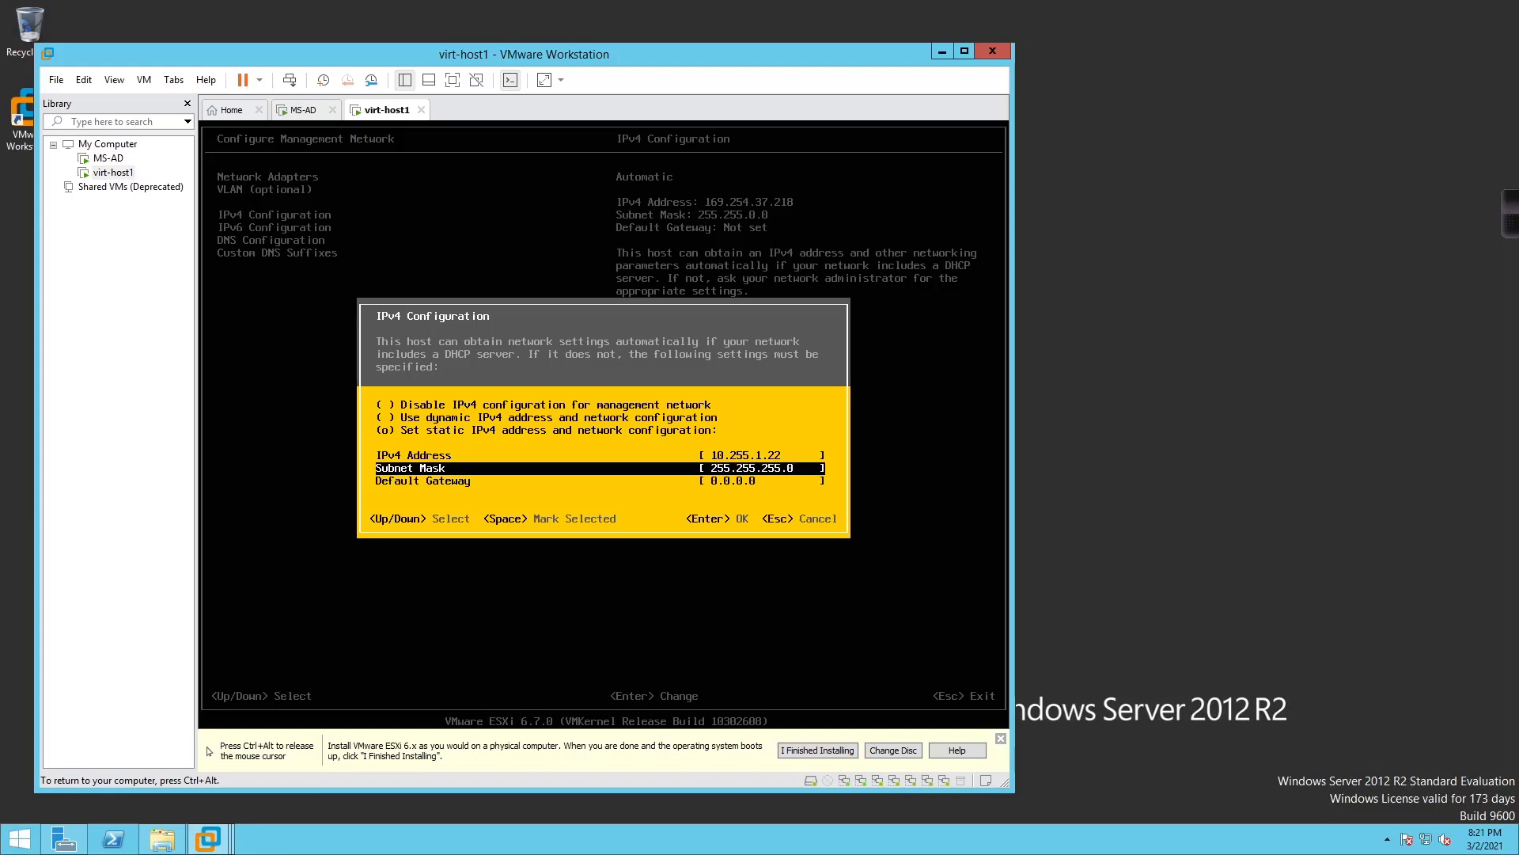
key(Down)
text(10.2)
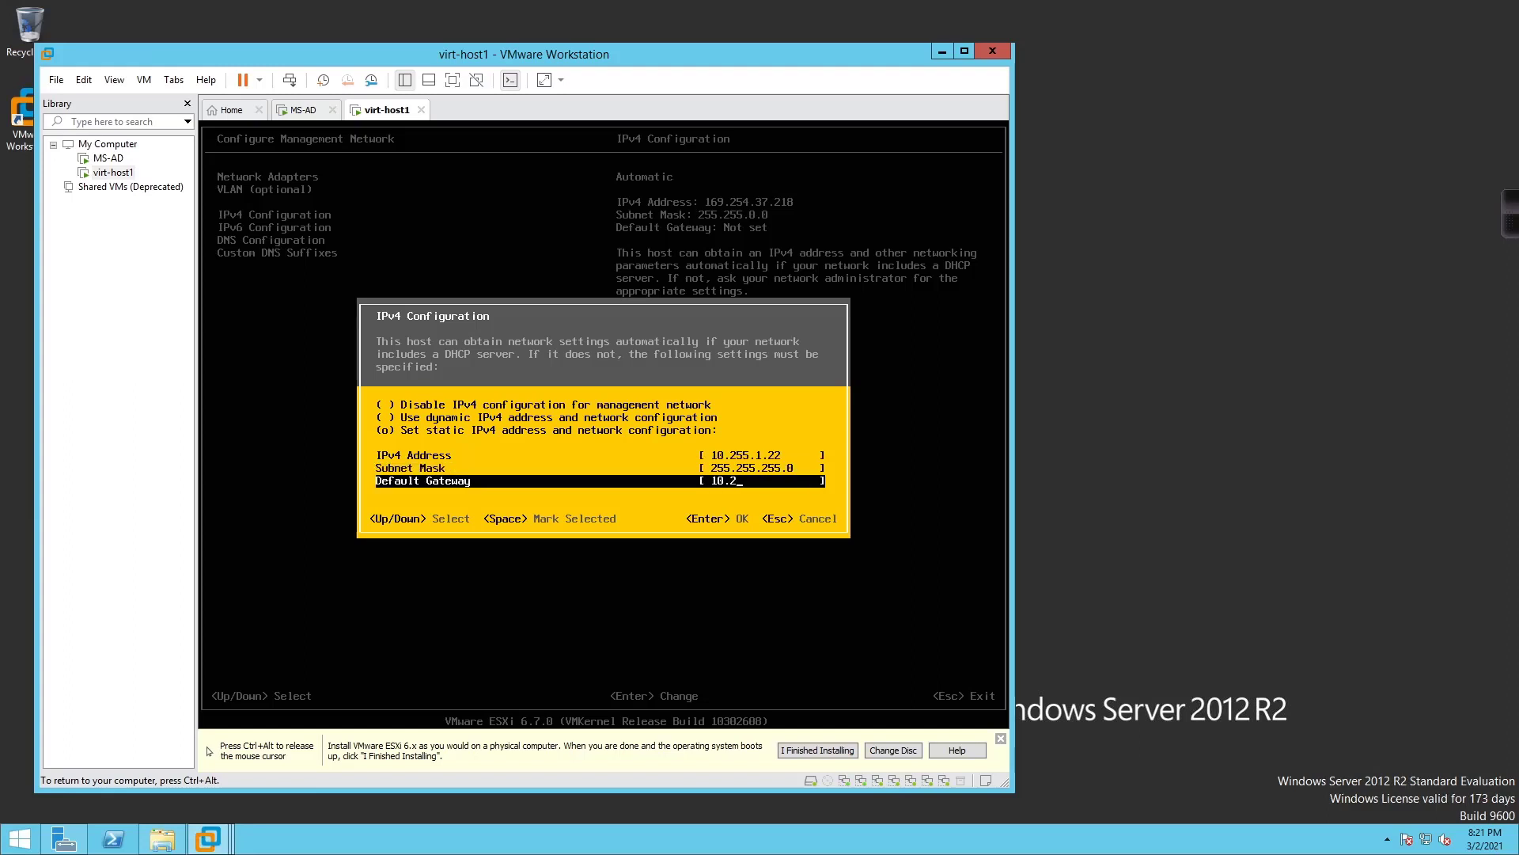
text(55.1.1)
key(Return)
key(Up)
key(Up)
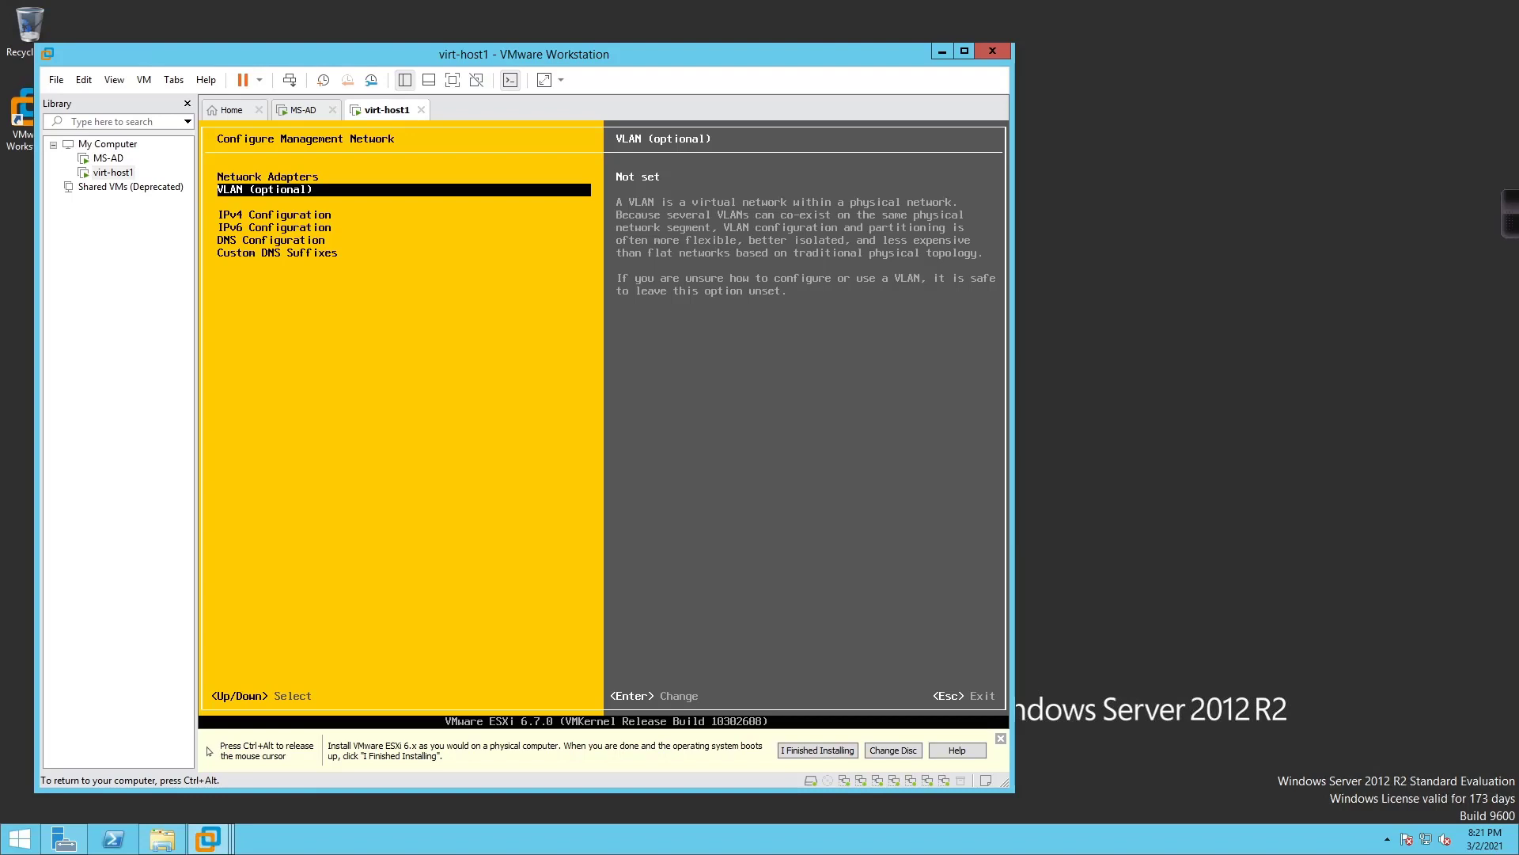
Set primary DNS server 10.255.1.21 and hostname virt-host1.lab.local
key(Down)
key(Down)
key(Down)
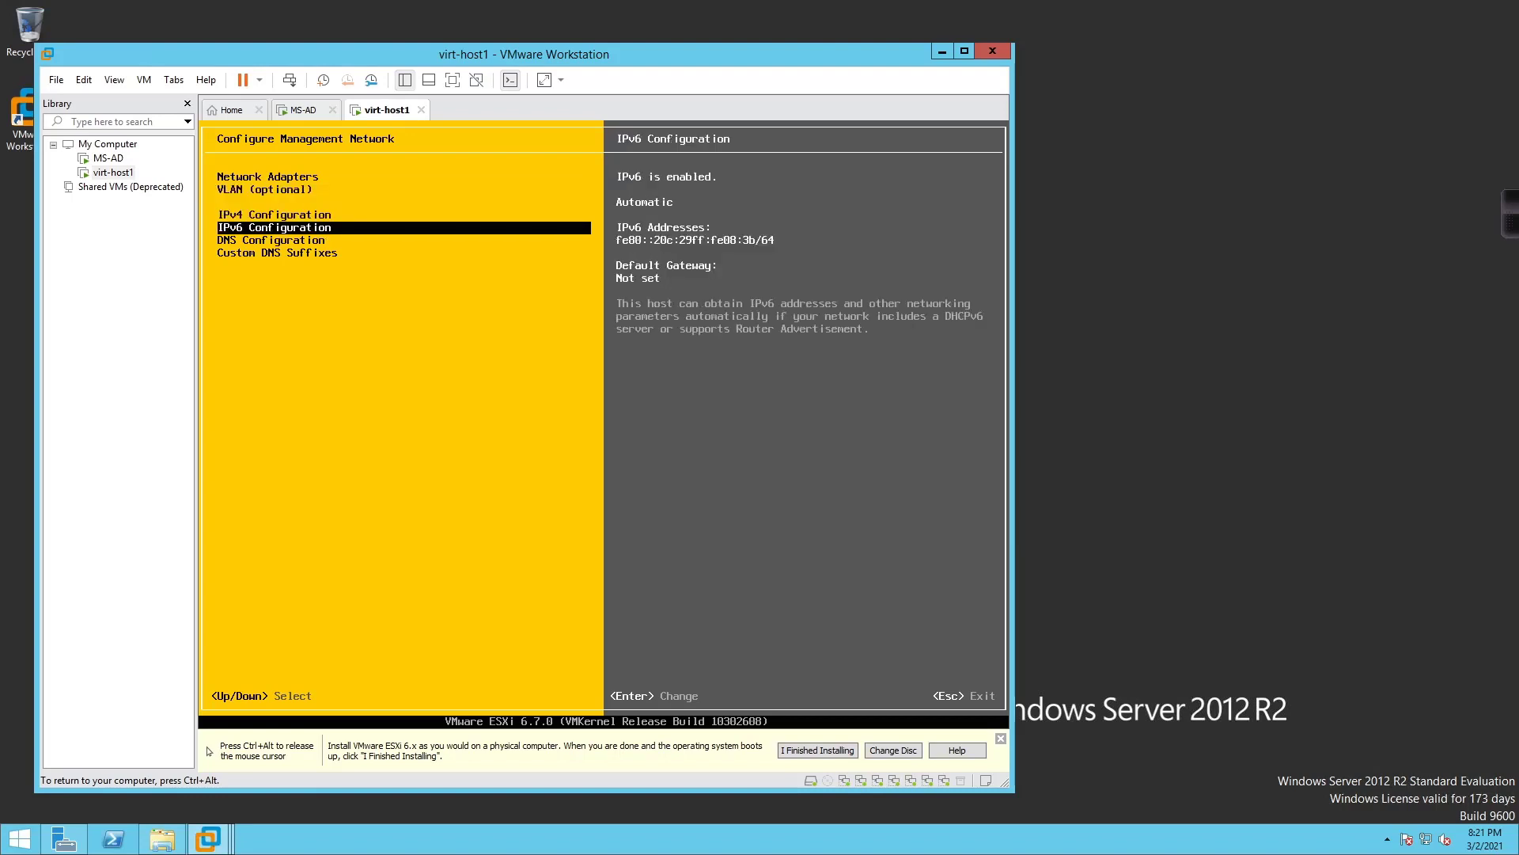
key(Return)
key(Down)
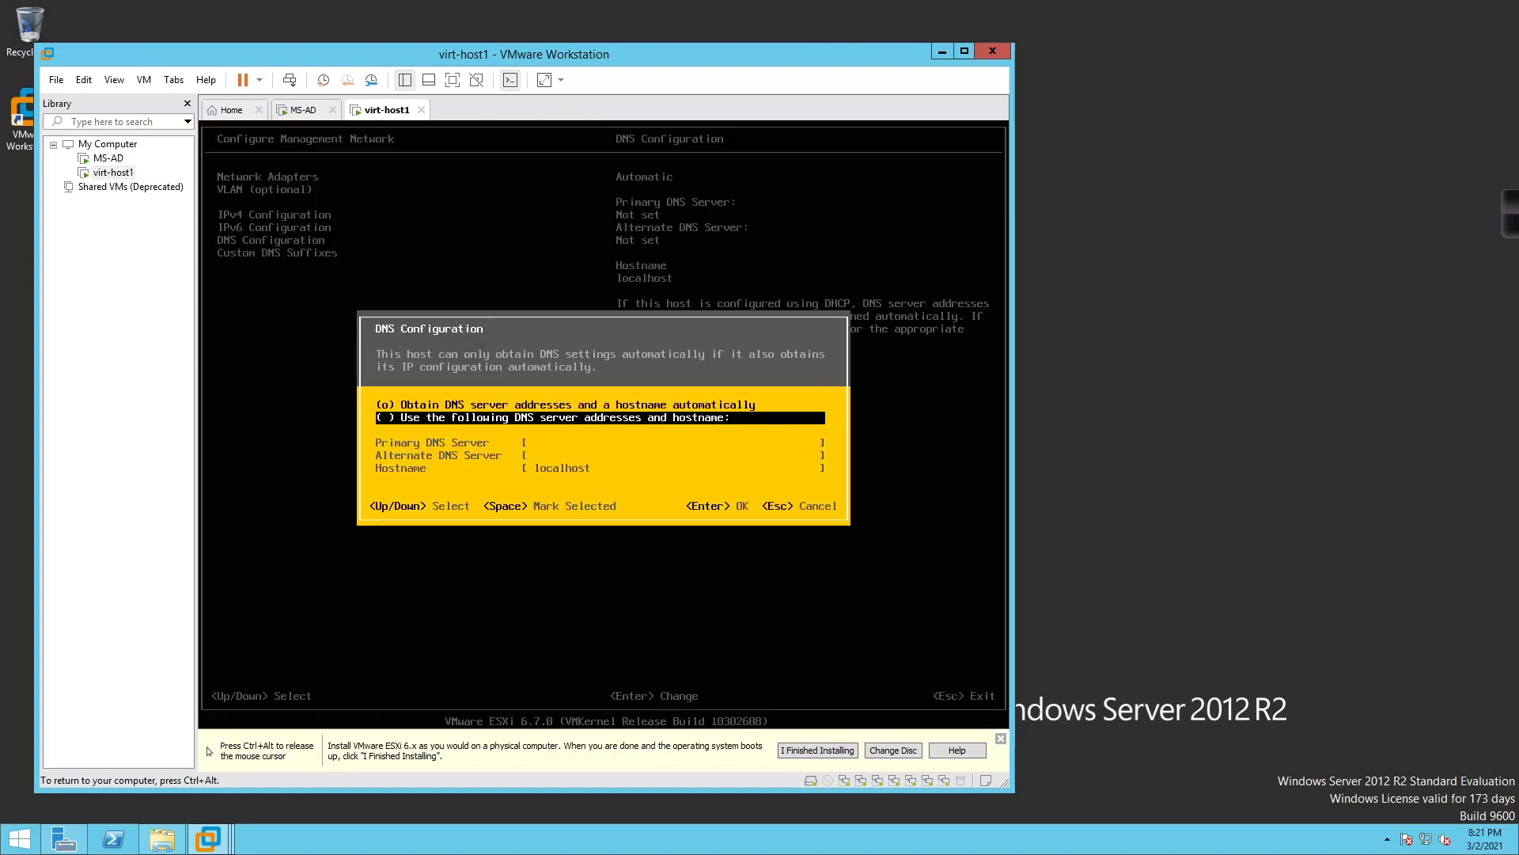
key(space)
key(Down)
text(10.)
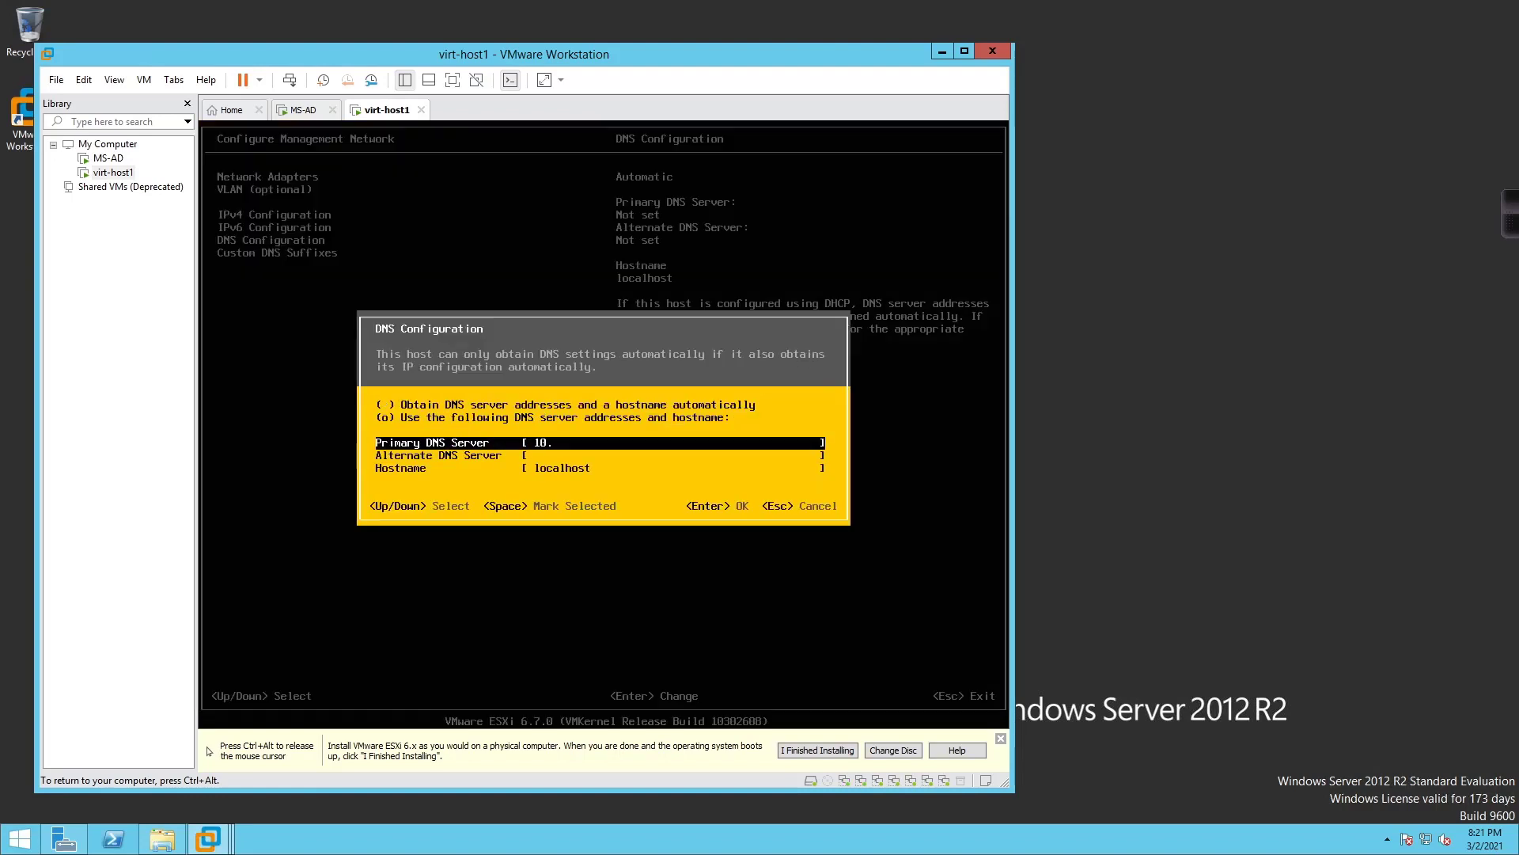
text(255.1.21)
key(Down)
key(Down)
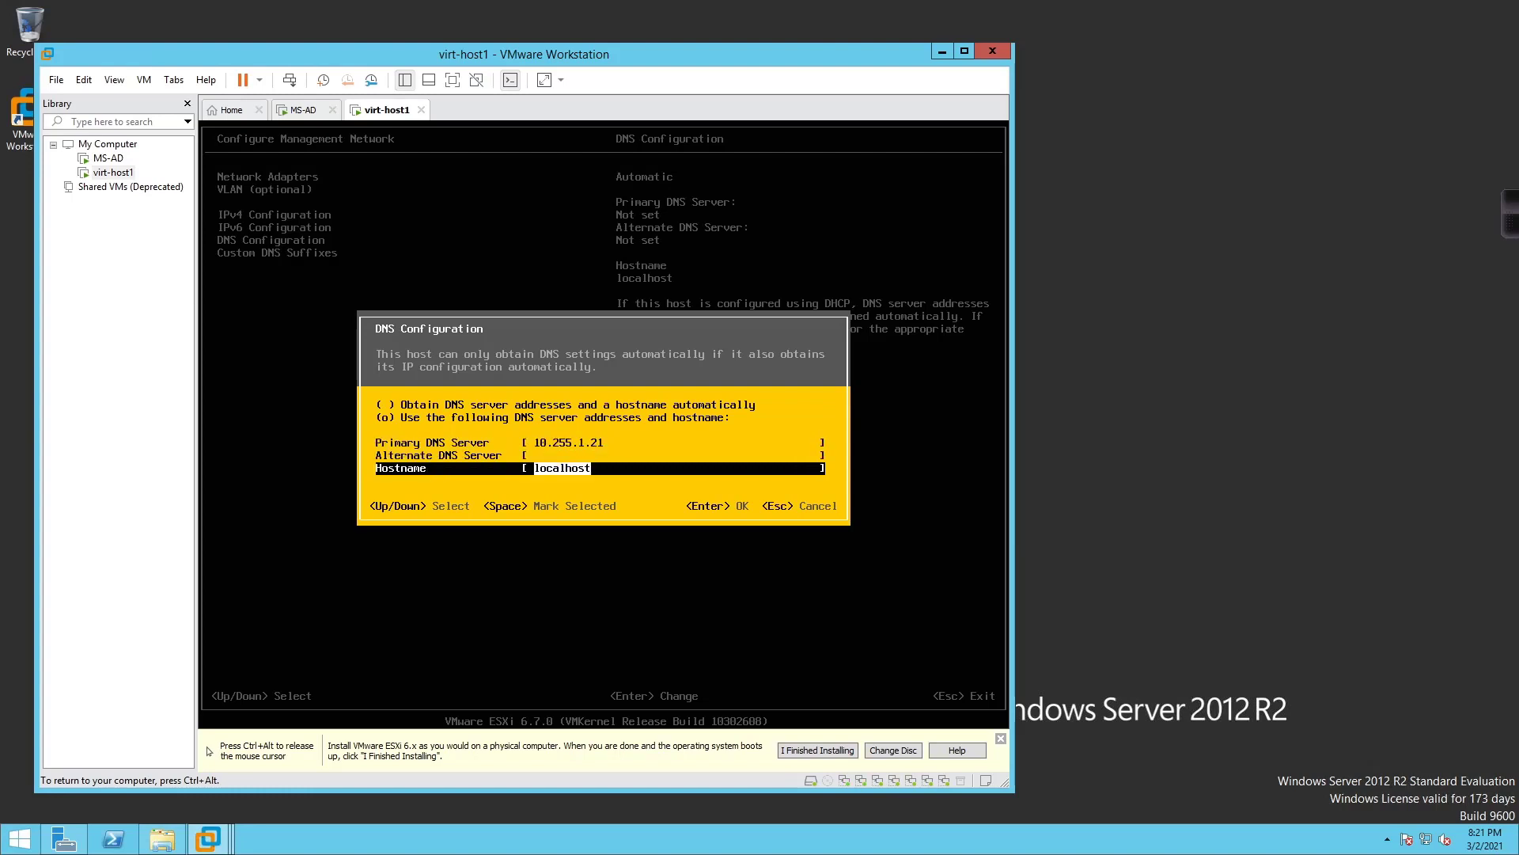
text(virt-host1.lab.o)
text(cal)
key(BackSpace)
key(BackSpace)
key(BackSpace)
key(BackSpace)
text(local)
key(Return)
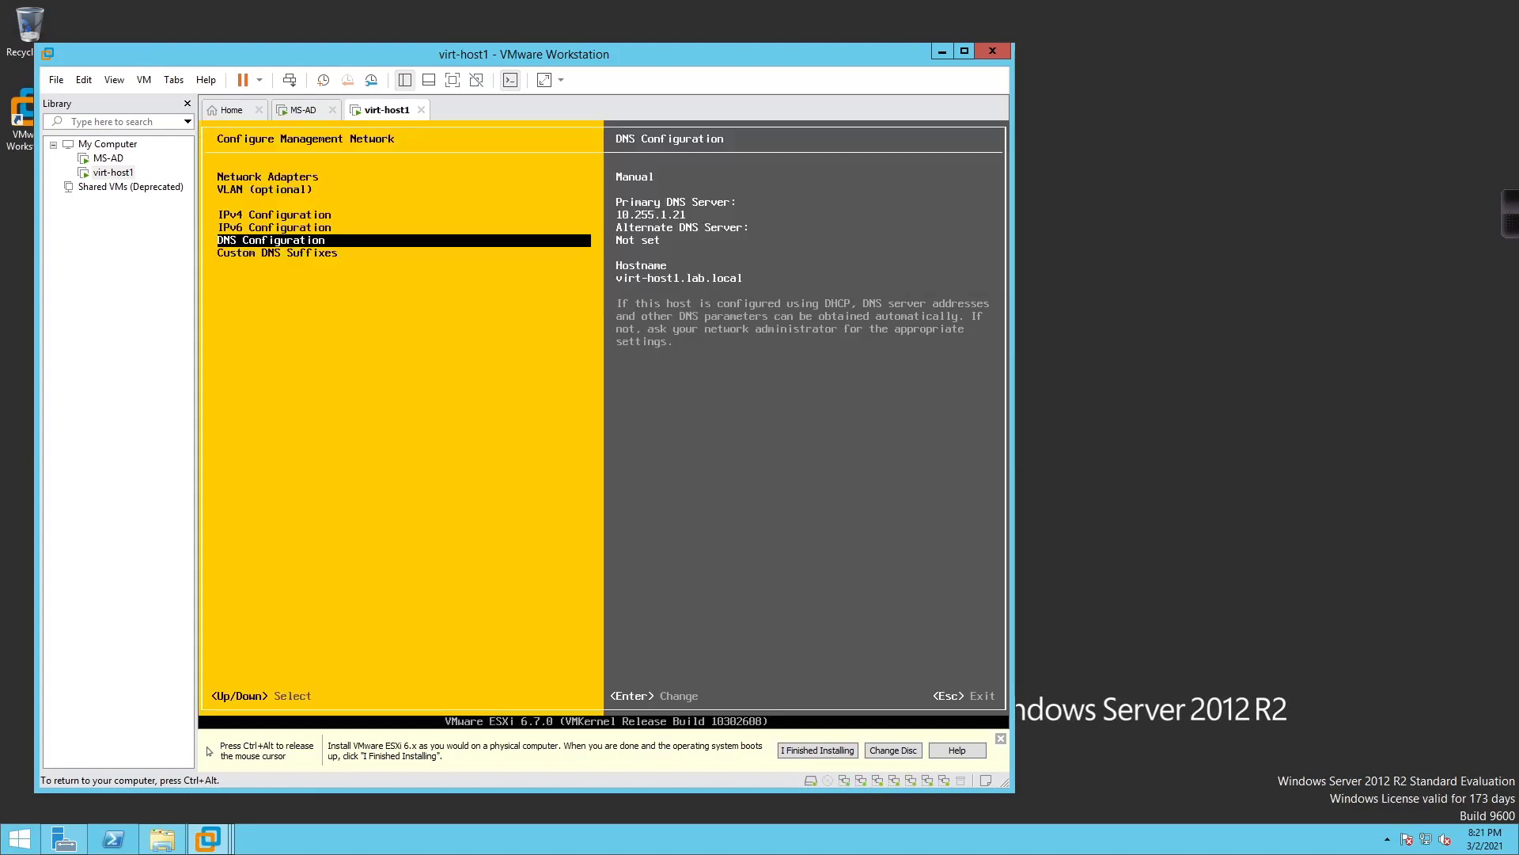
Apply the changes, restart the management network and return to System Customization
key(Escape)
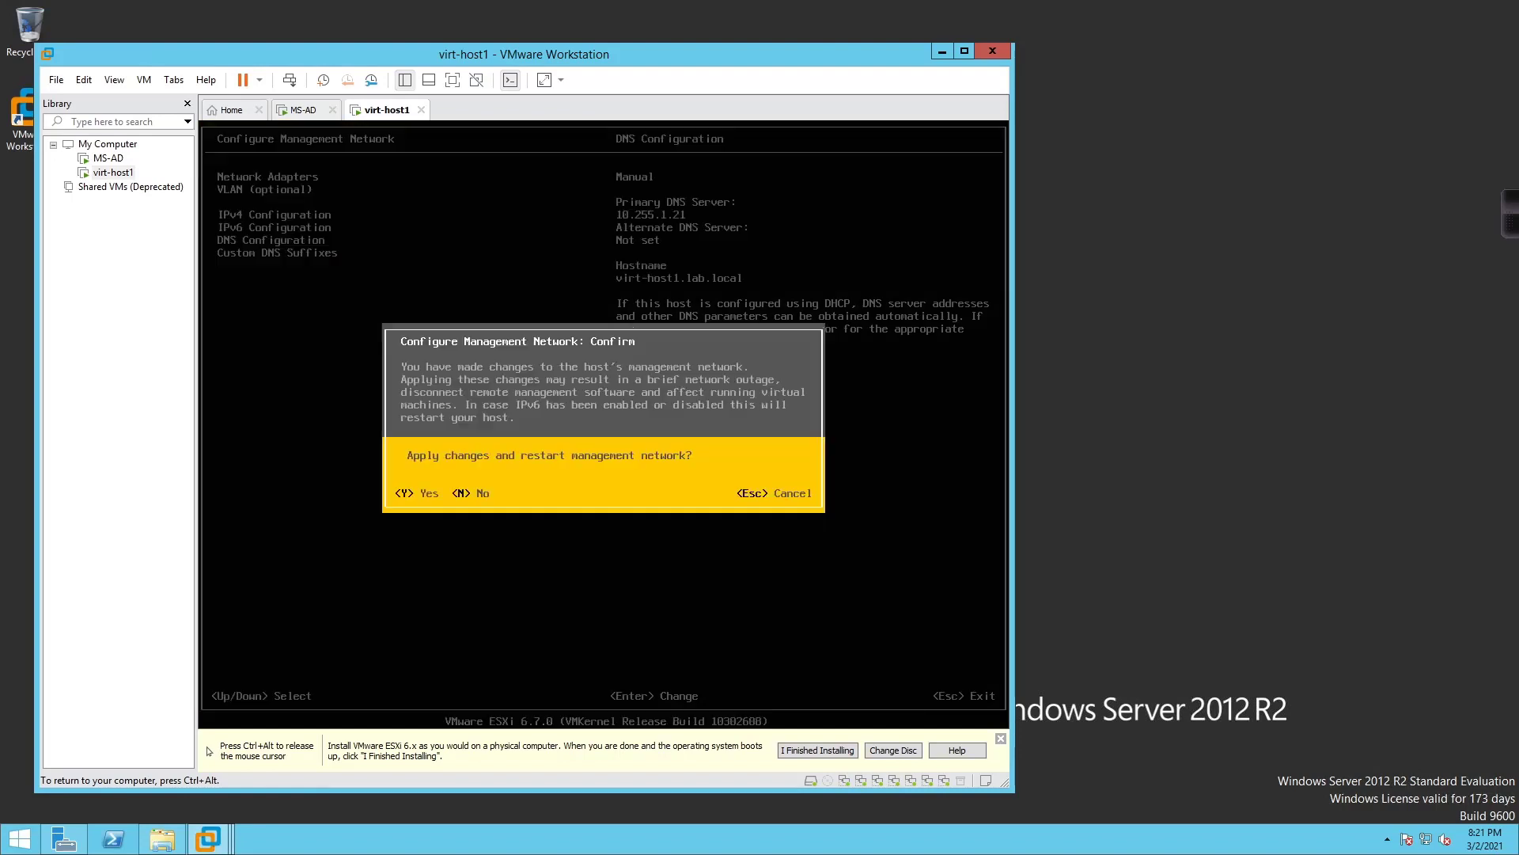
key(Escape)
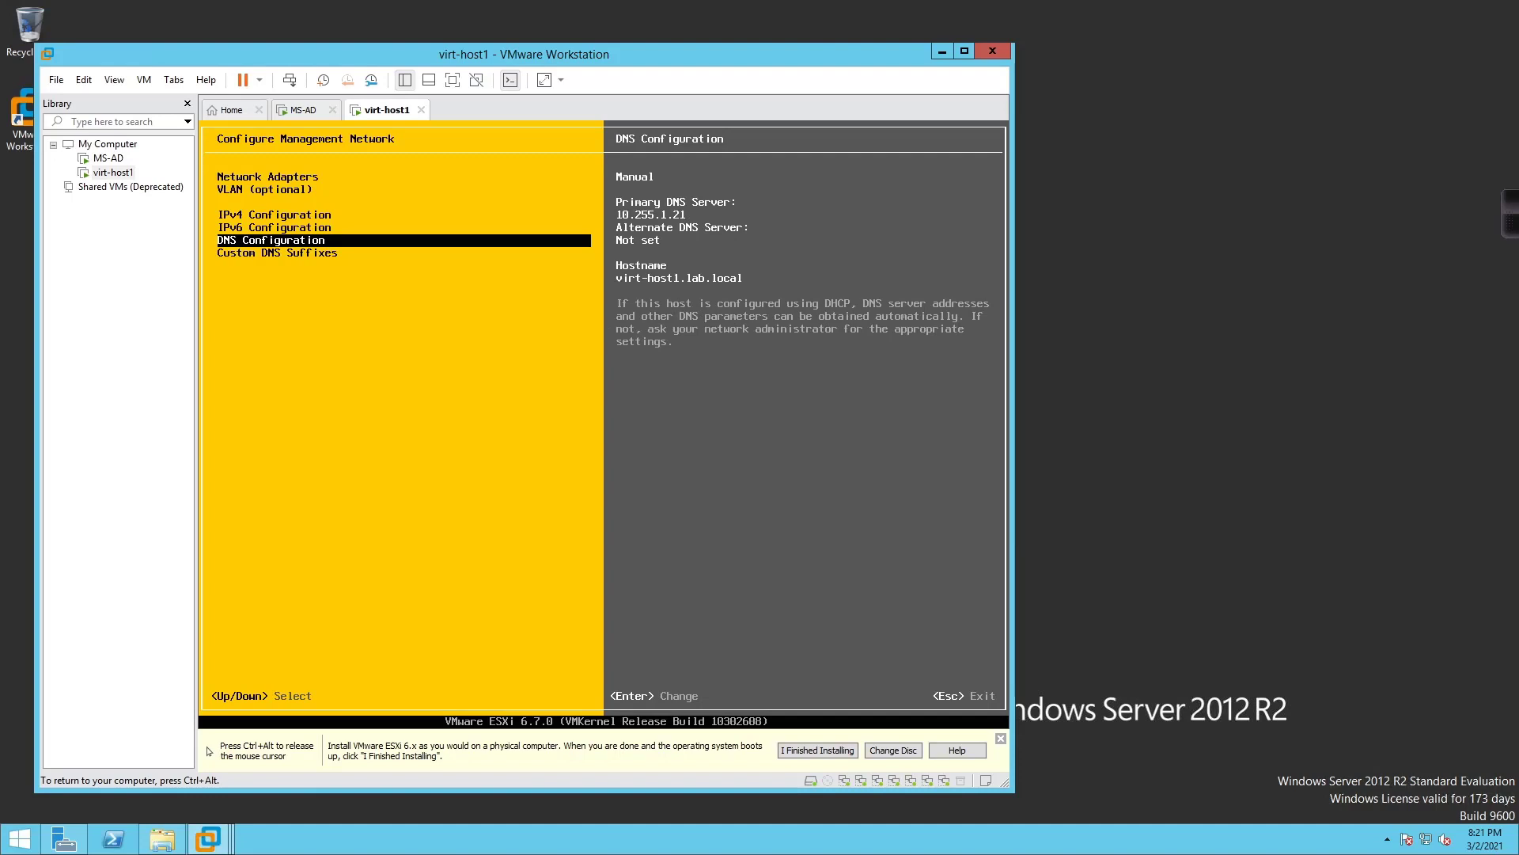
key(Escape)
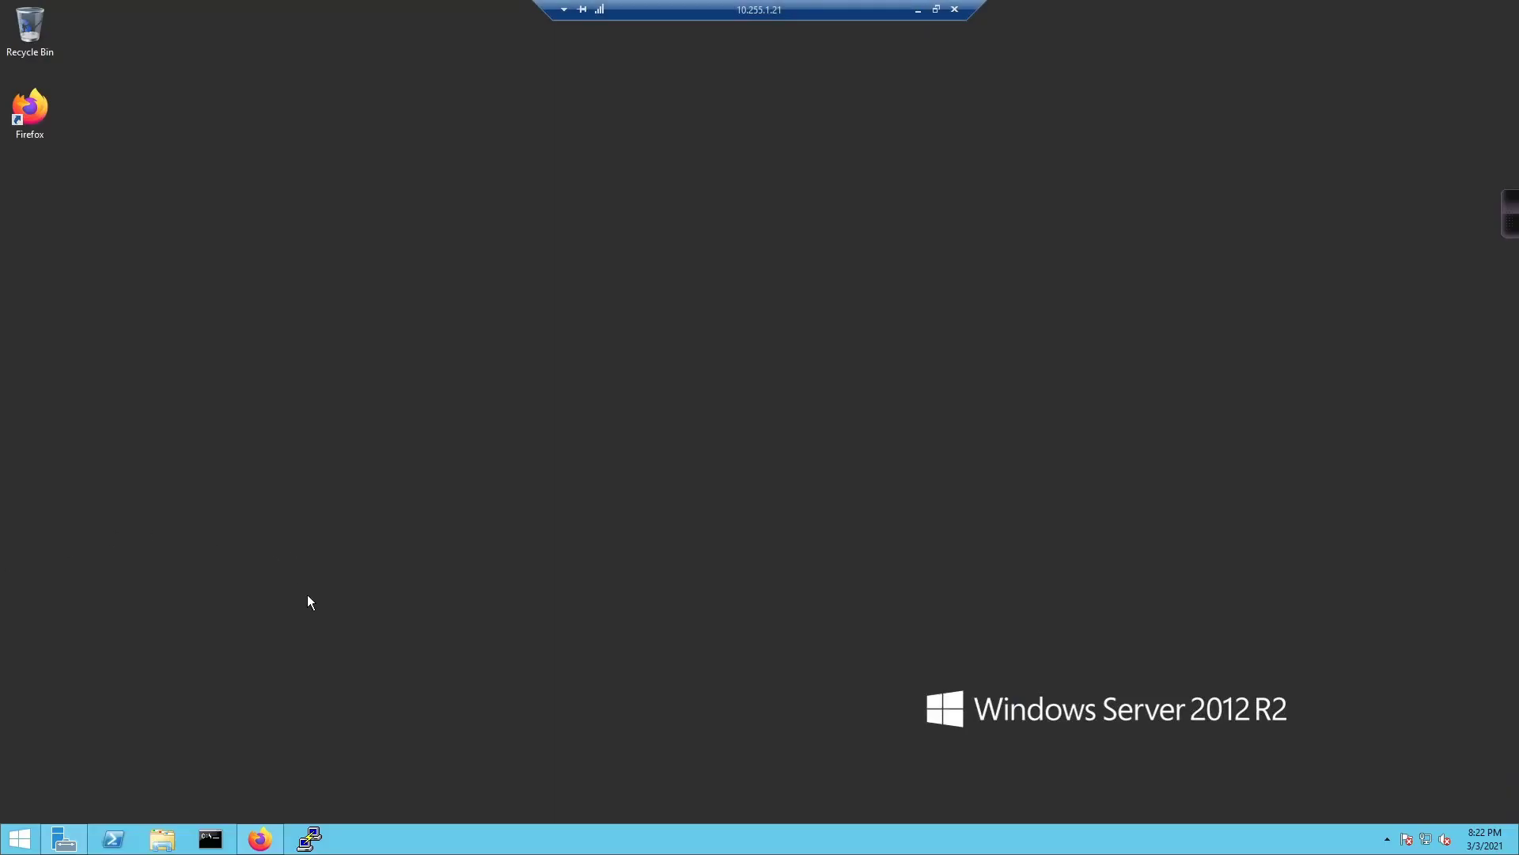
Open DNS Manager from Server Manager and view the lab.local virt-host1 record at 10.255.1.22
click(77, 837)
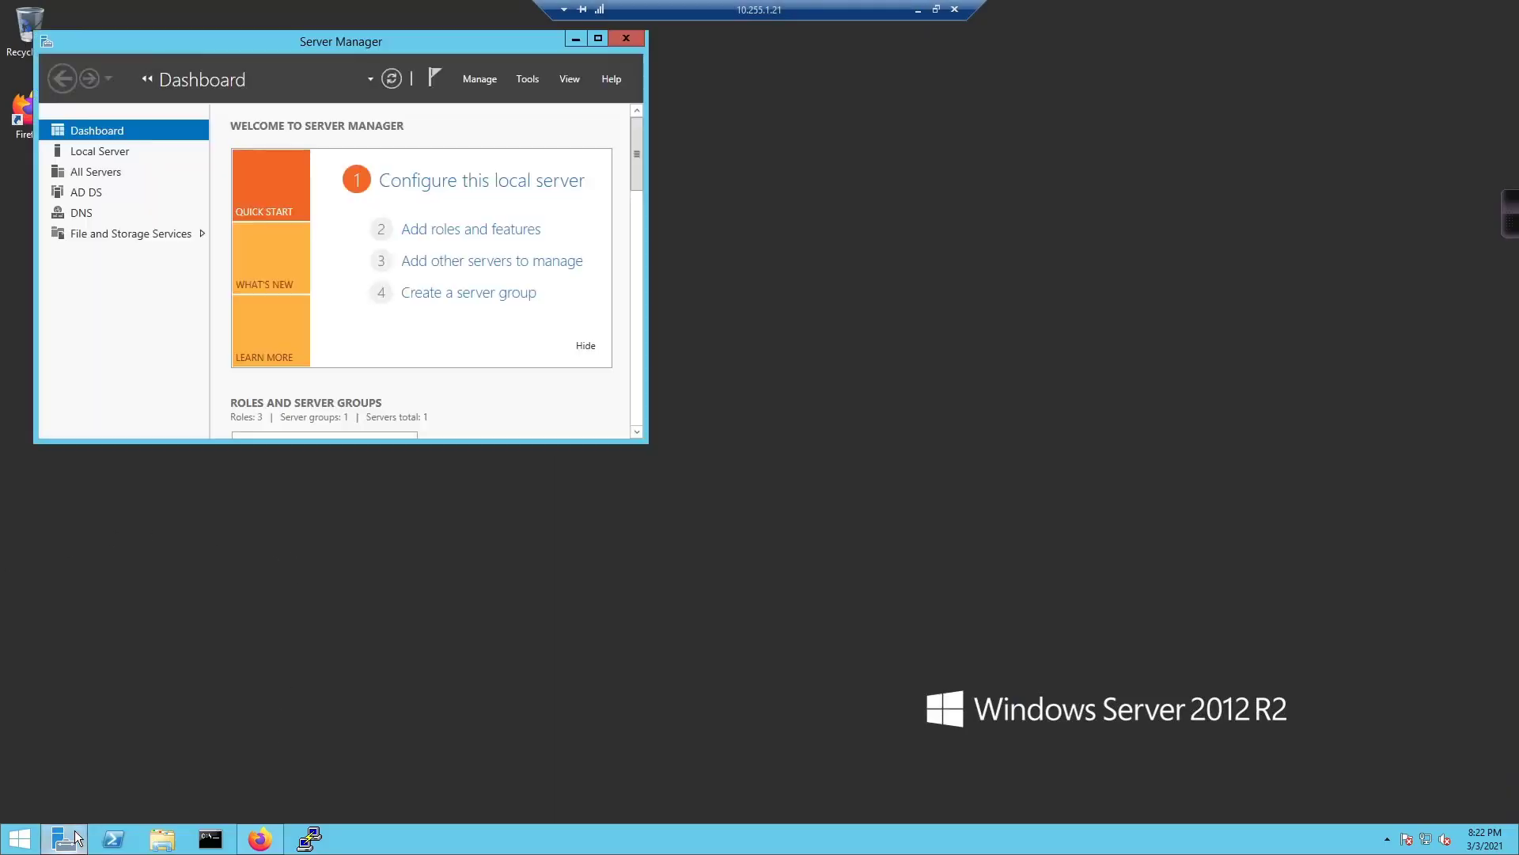
click(528, 79)
click(543, 257)
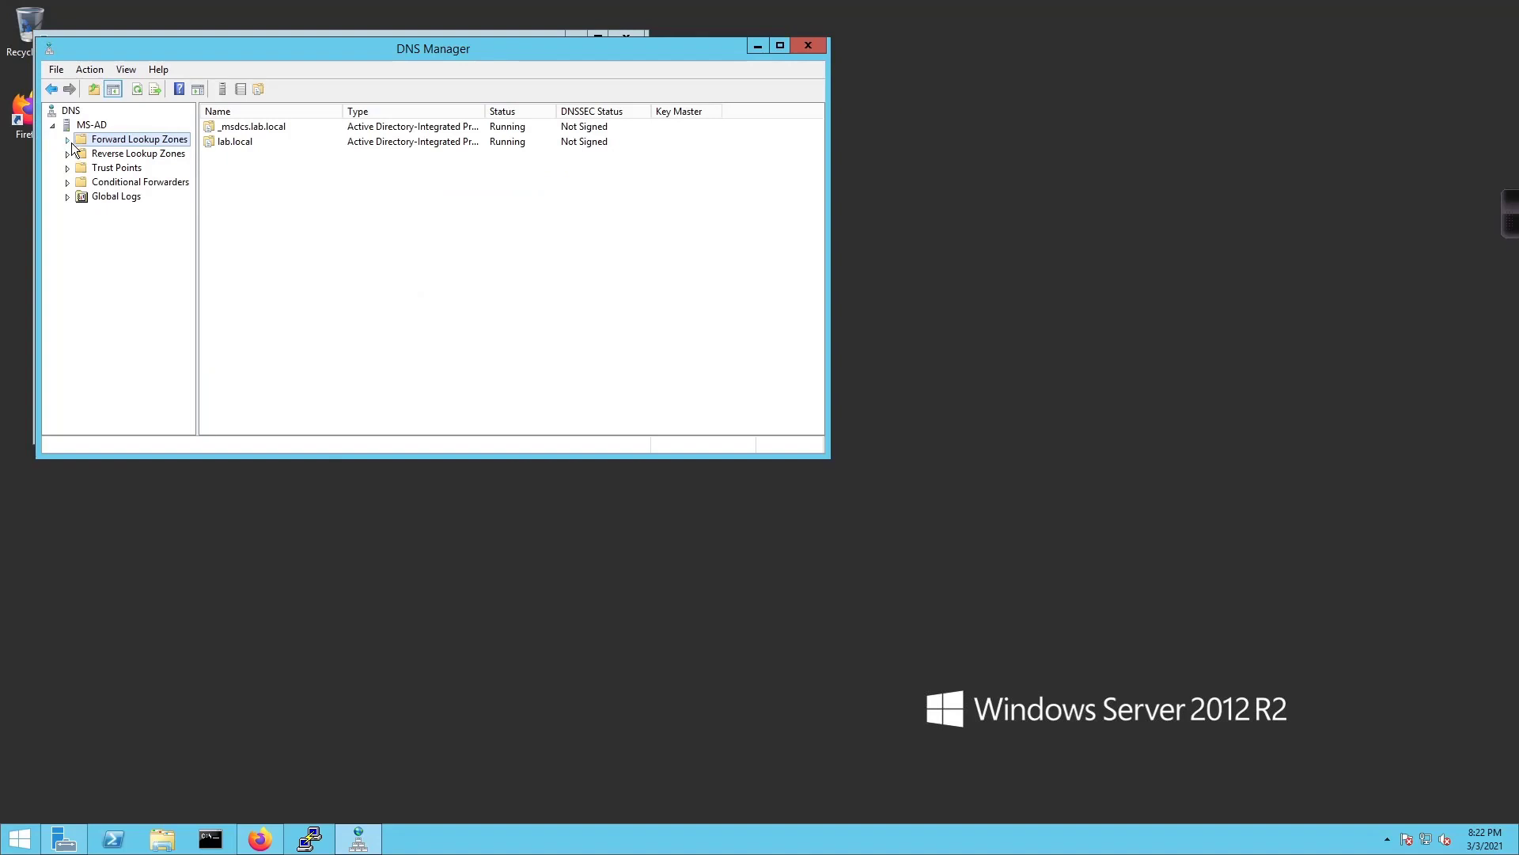
click(67, 140)
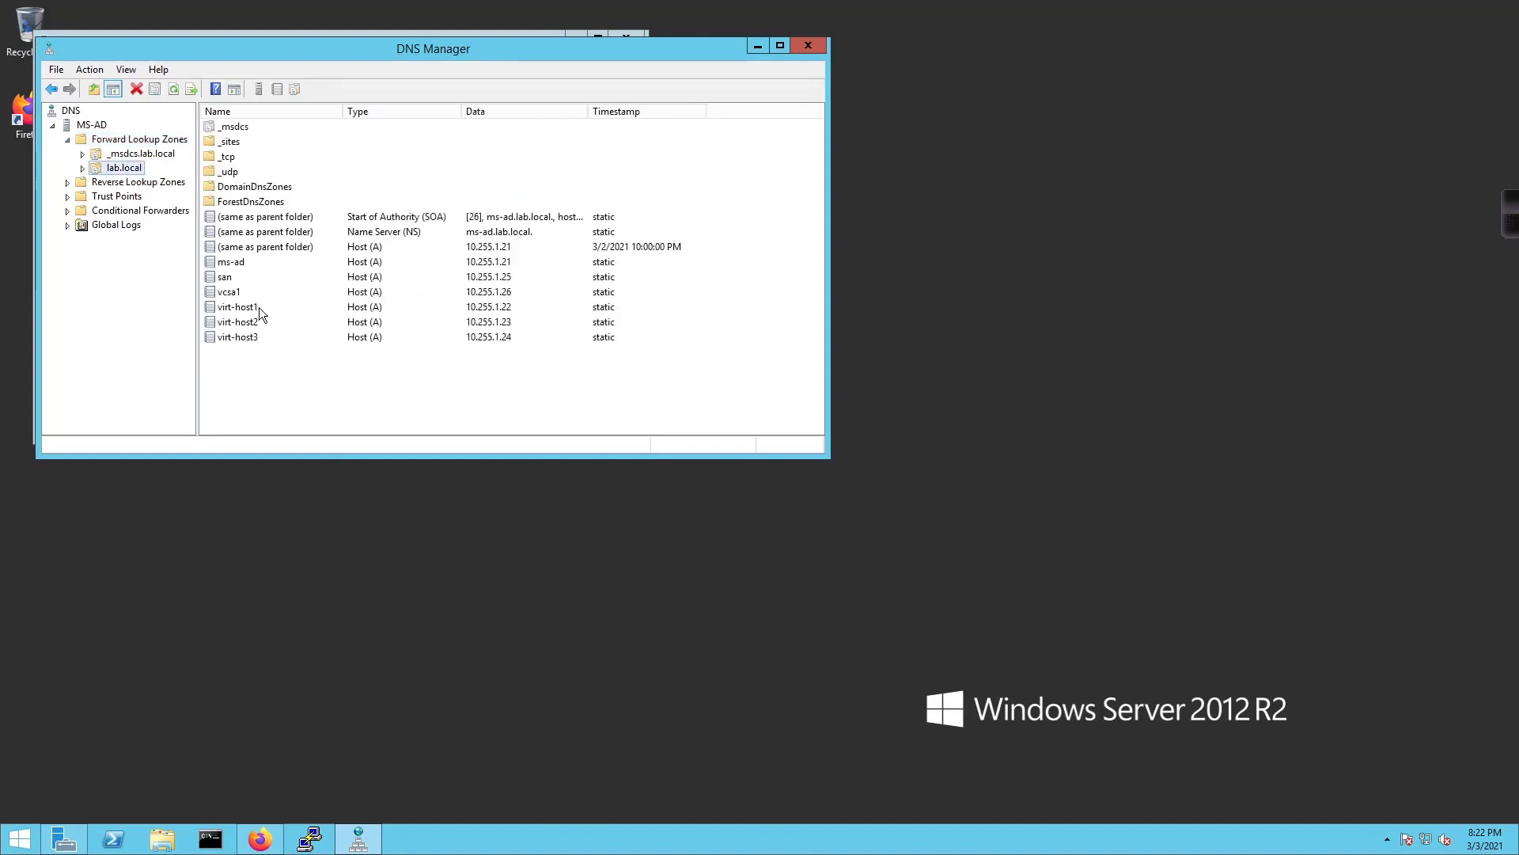
click(258, 307)
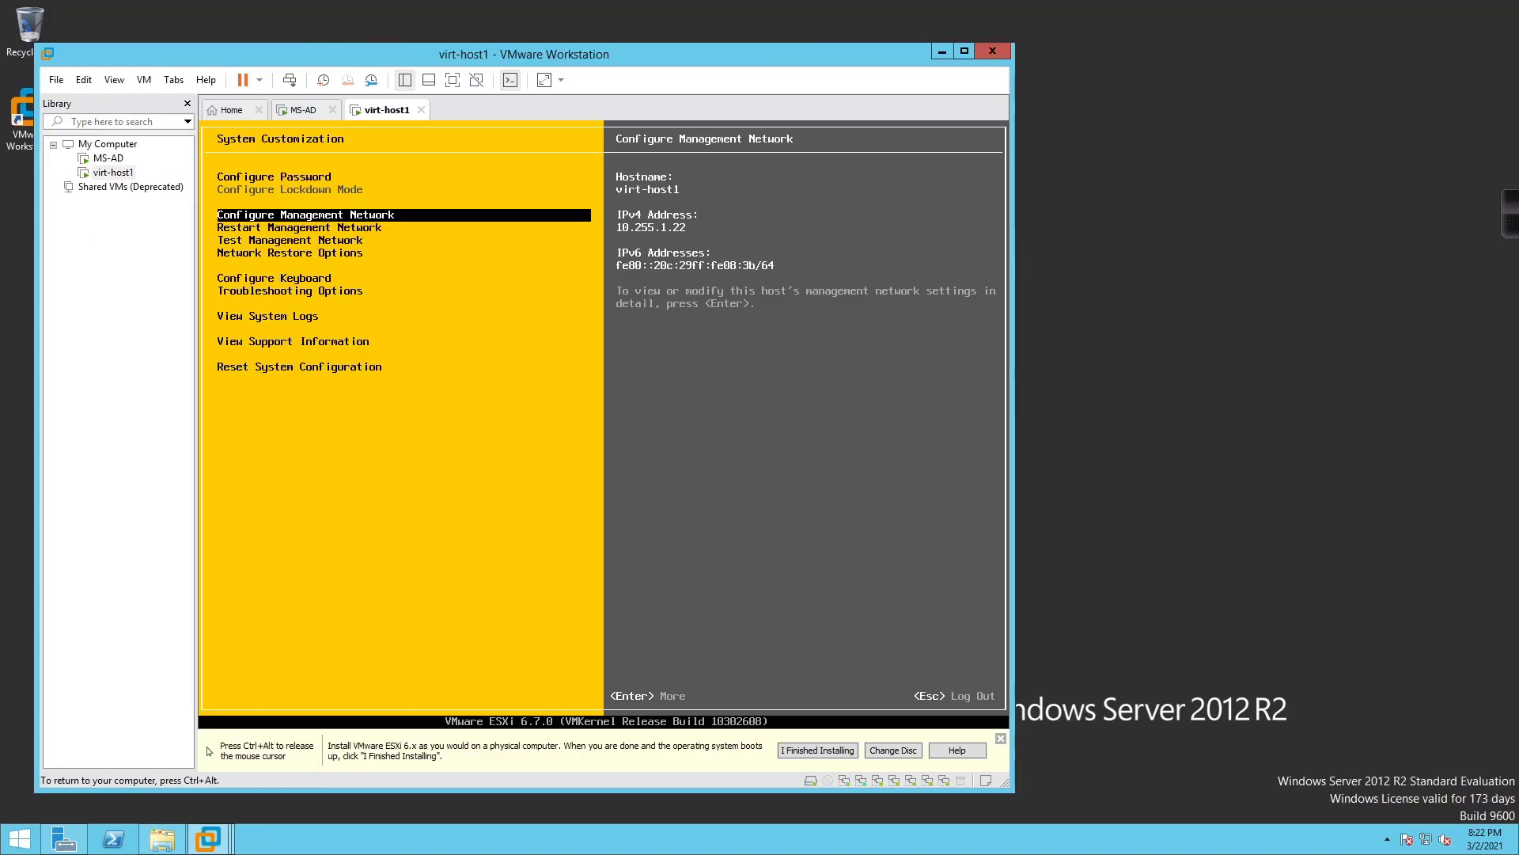
Run the management network test pinging 10.255.1.1 and 10.255.1.21, then close the OK results
key(Down)
key(Down)
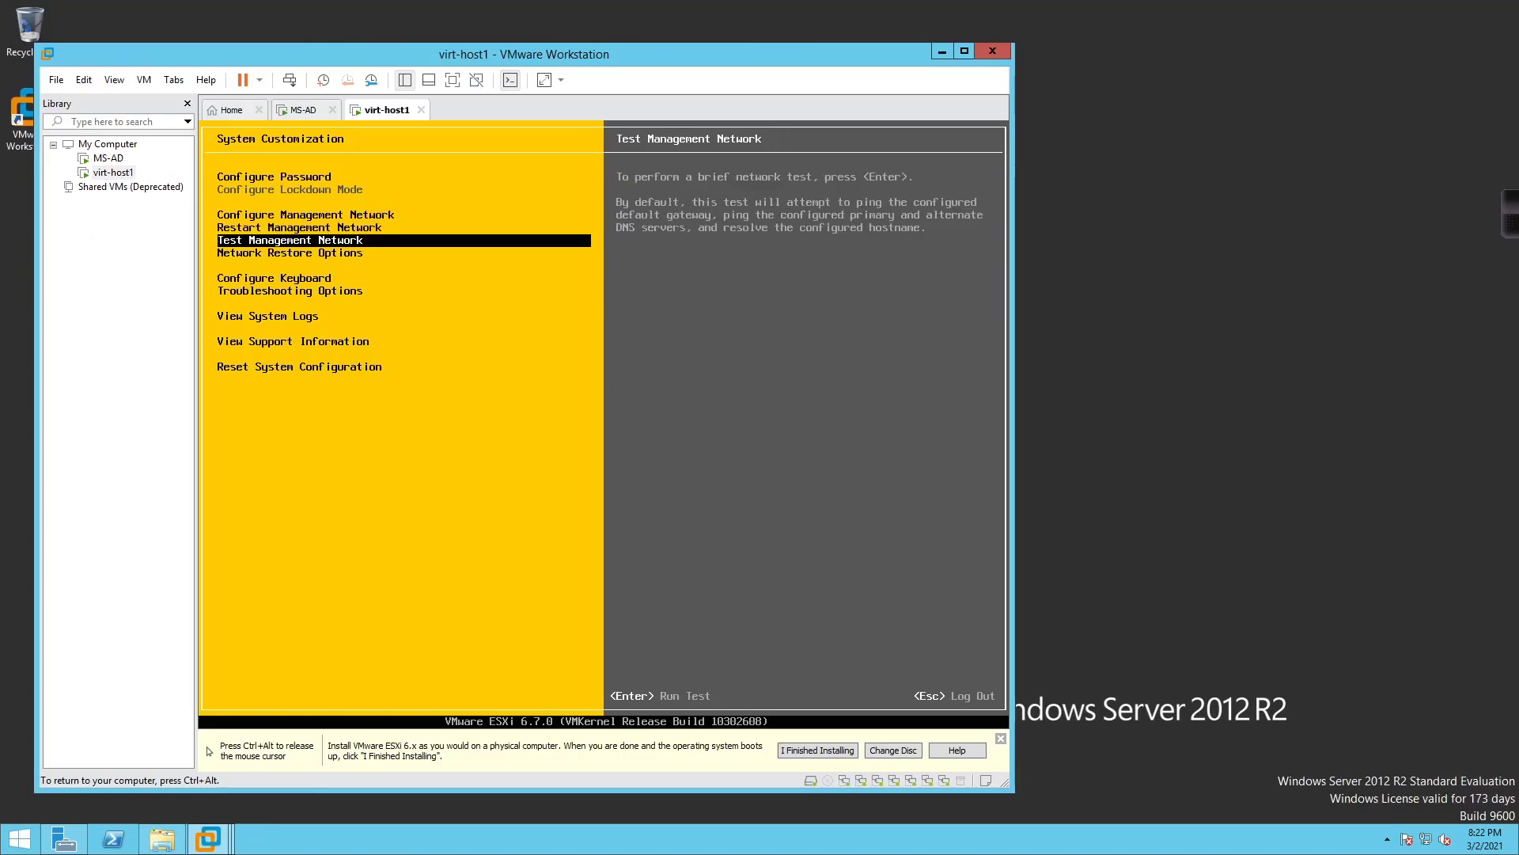
key(Return)
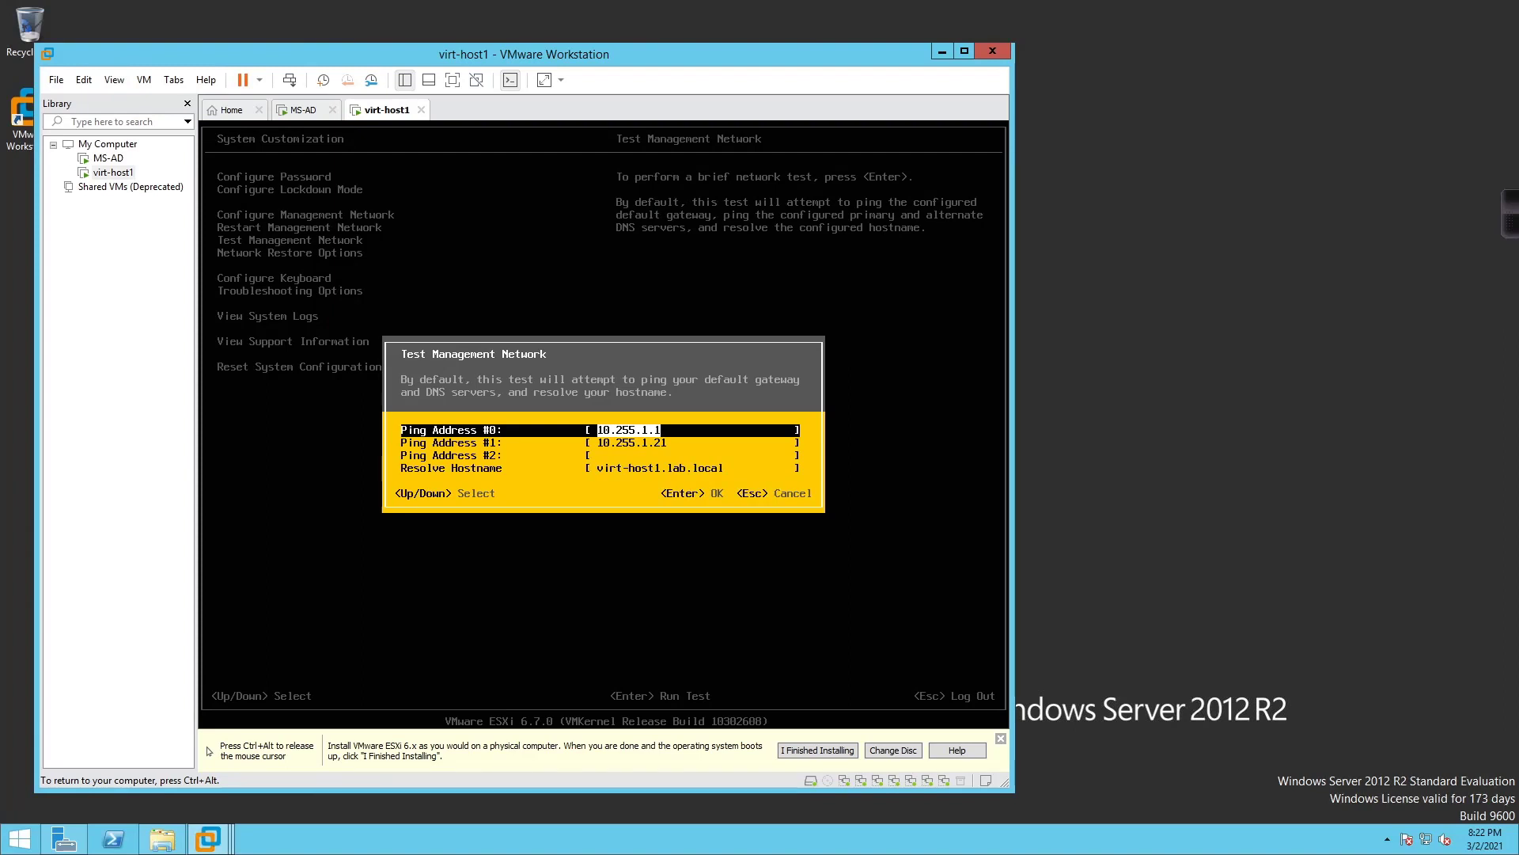
key(Return)
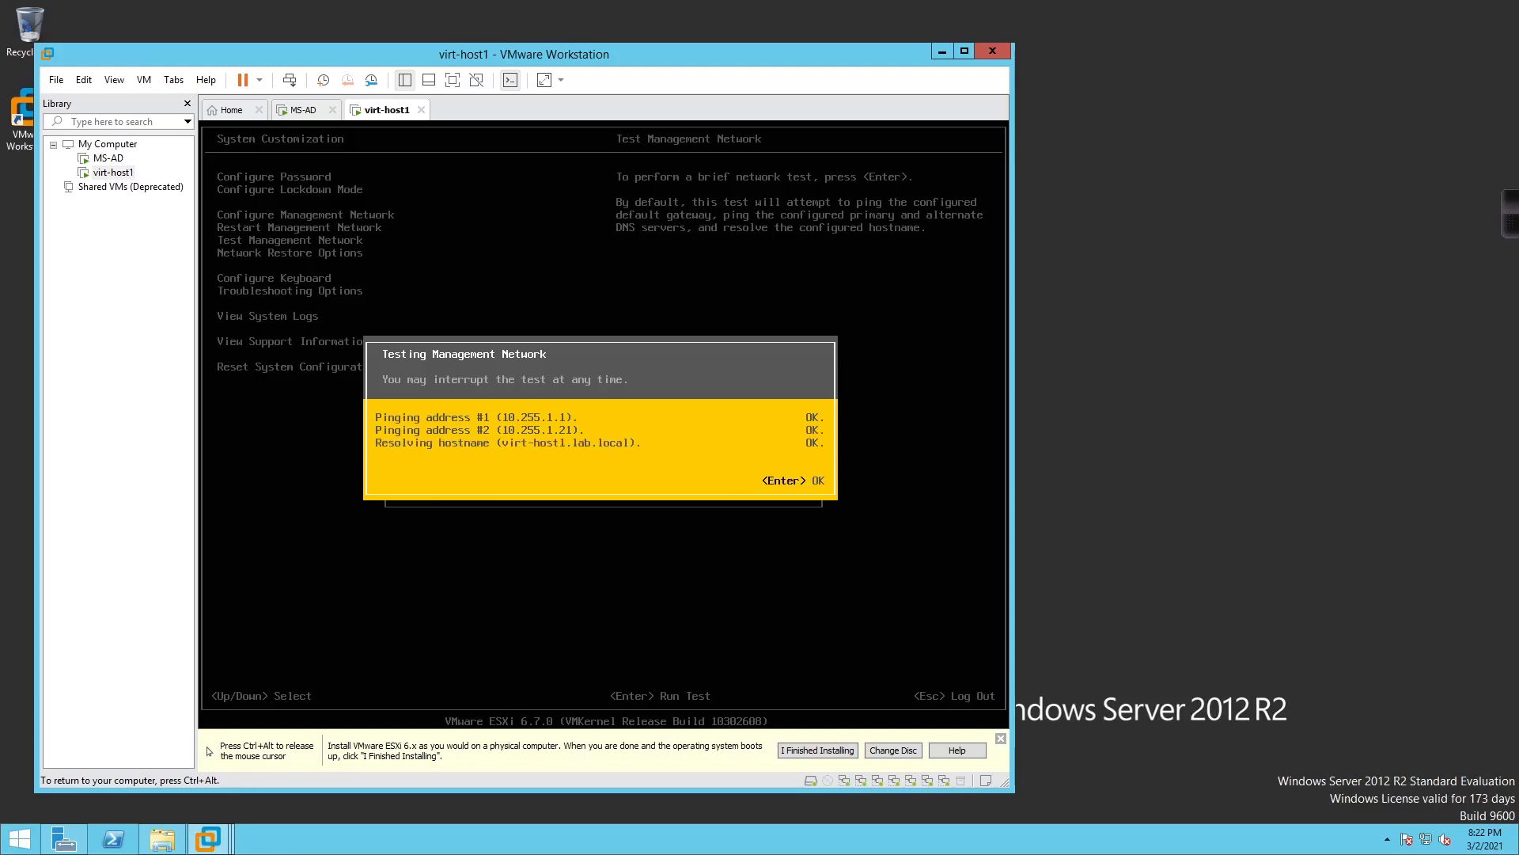
key(Return)
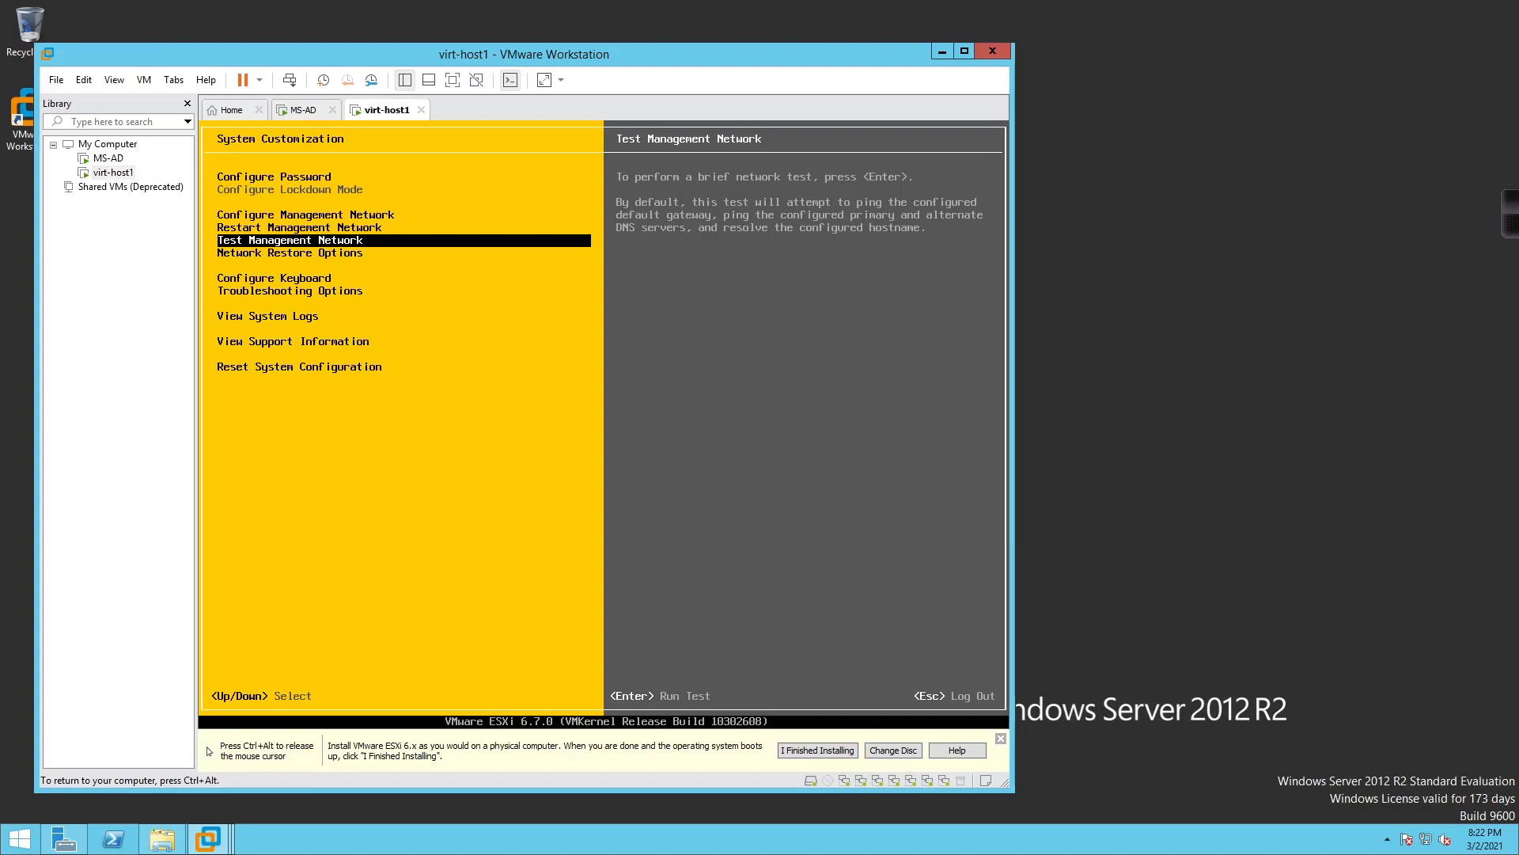
key(Escape)
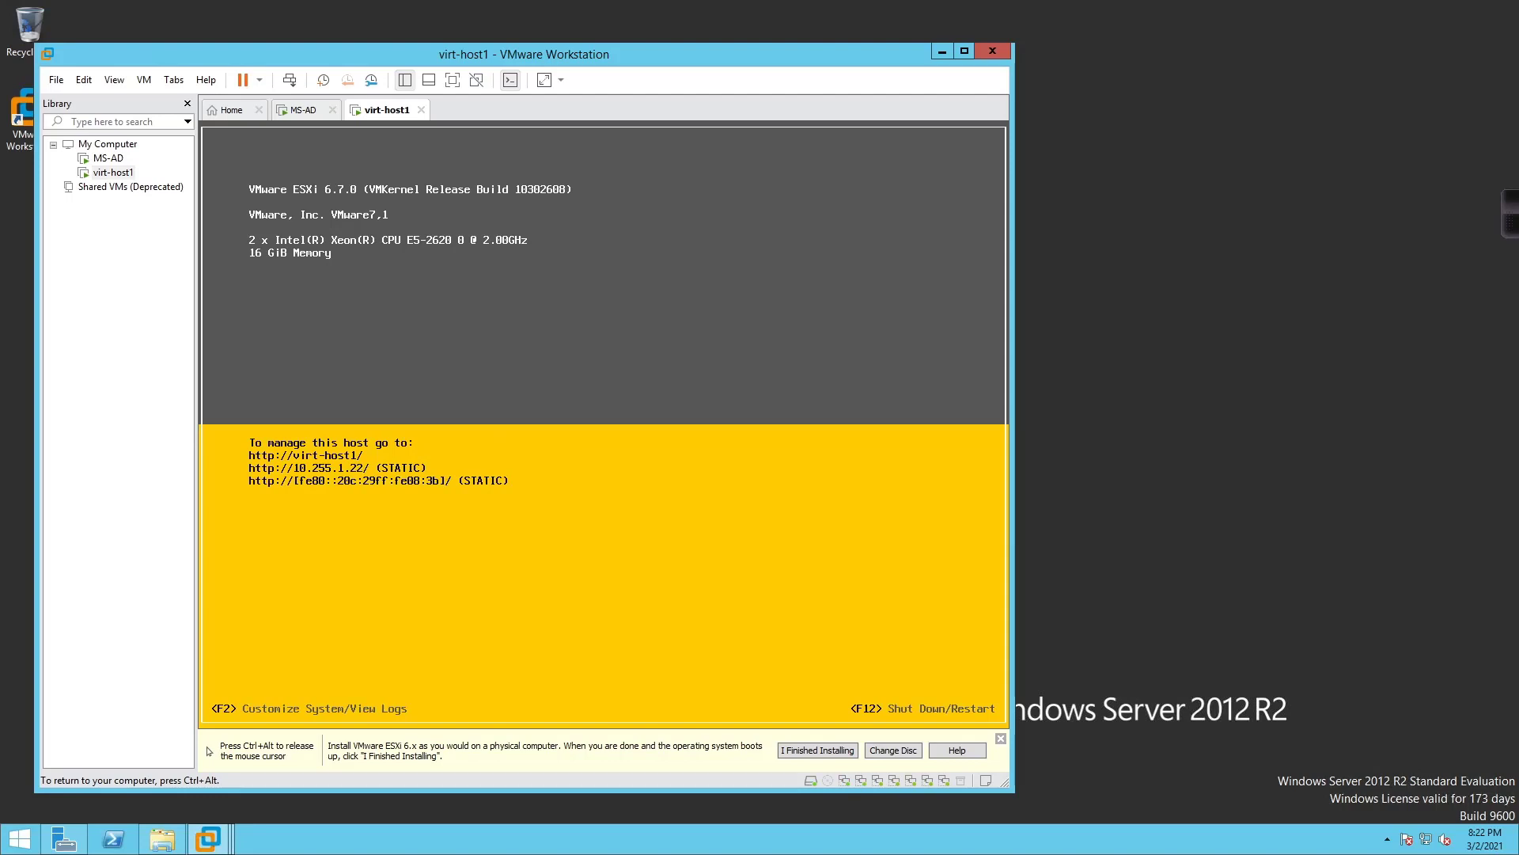
key(F2)
key(Down)
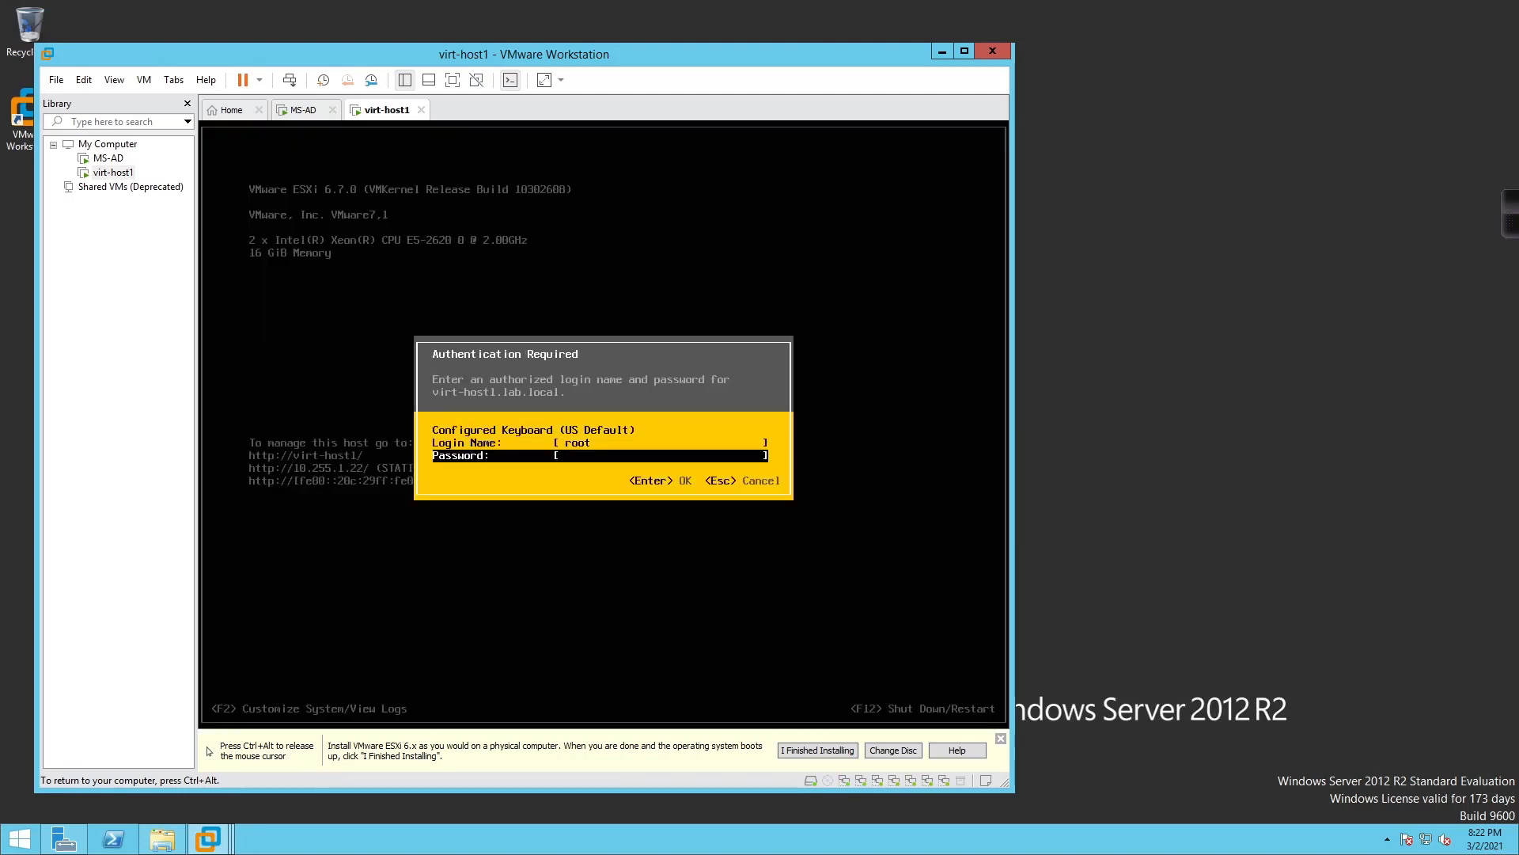
text(*****)
key(Return)
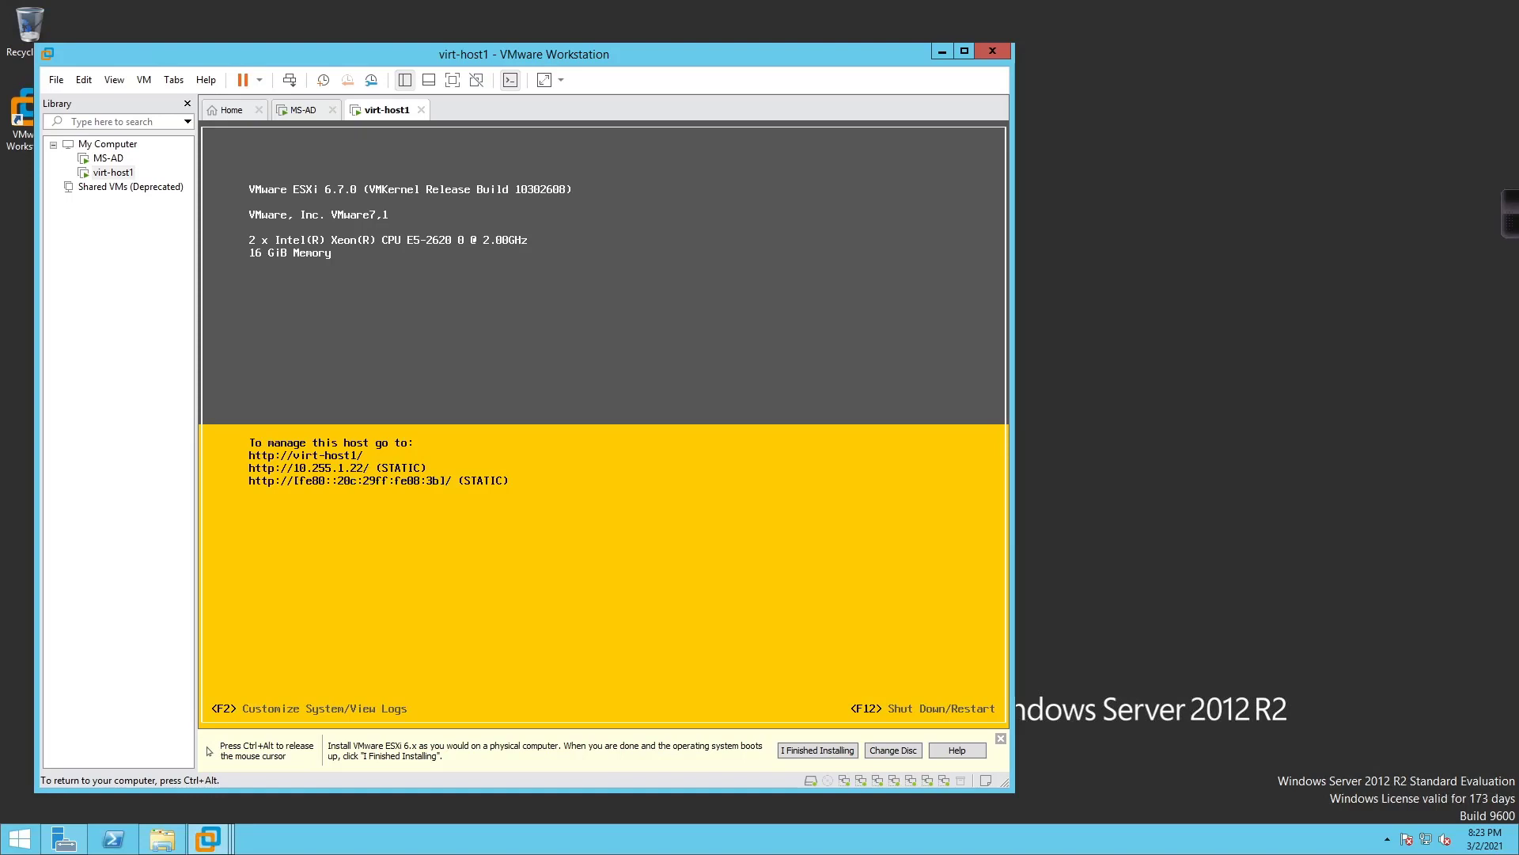
key(Down)
key(Down)
key(Down)
key(Down)
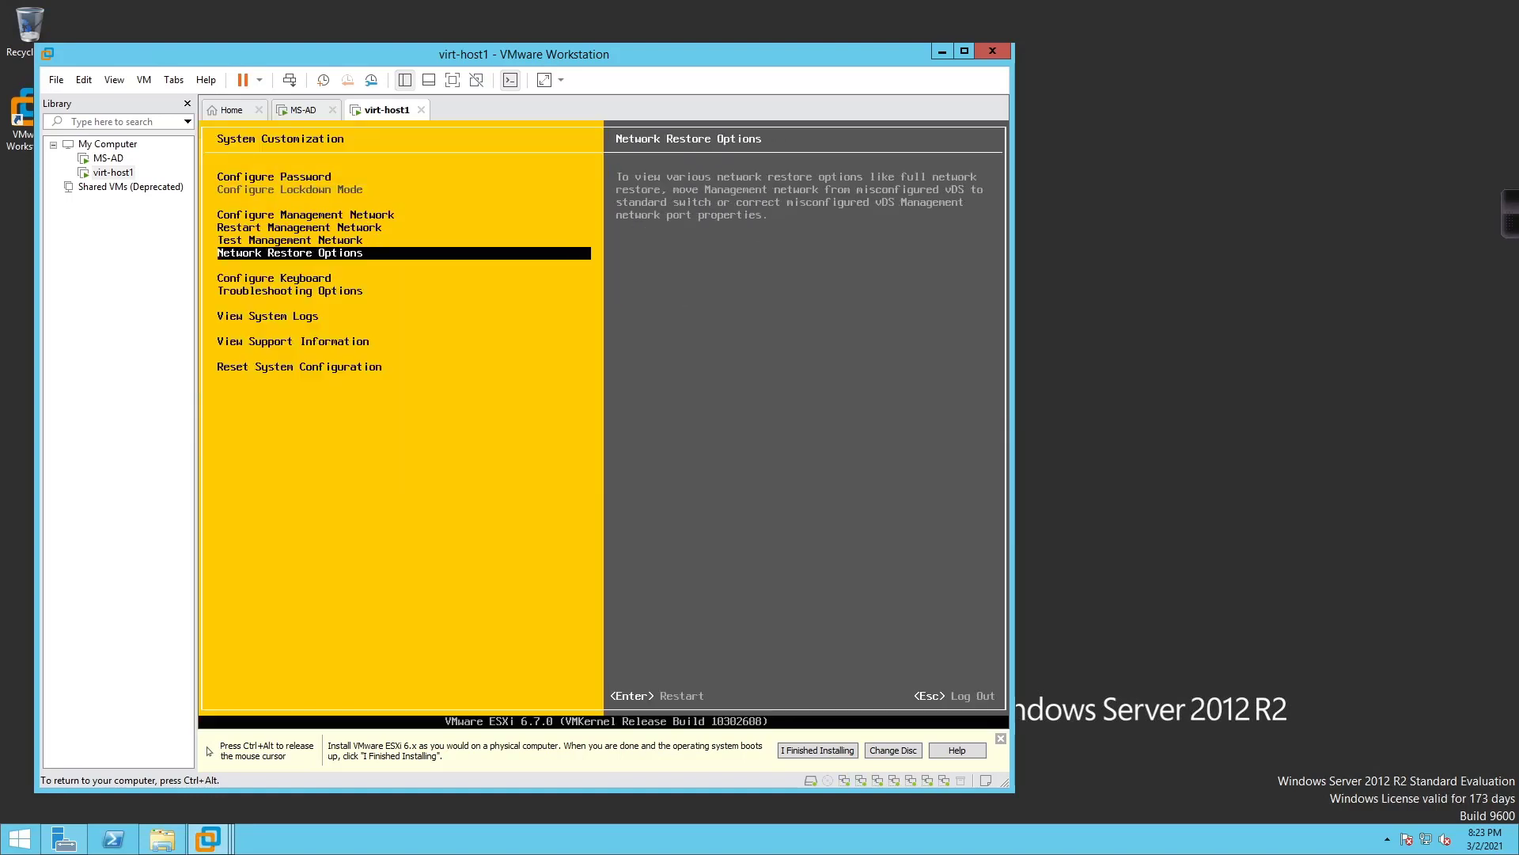
Review Network Restore Options, Configure Keyboard and the ESXi Shell and SSH troubleshooting settings
key(Return)
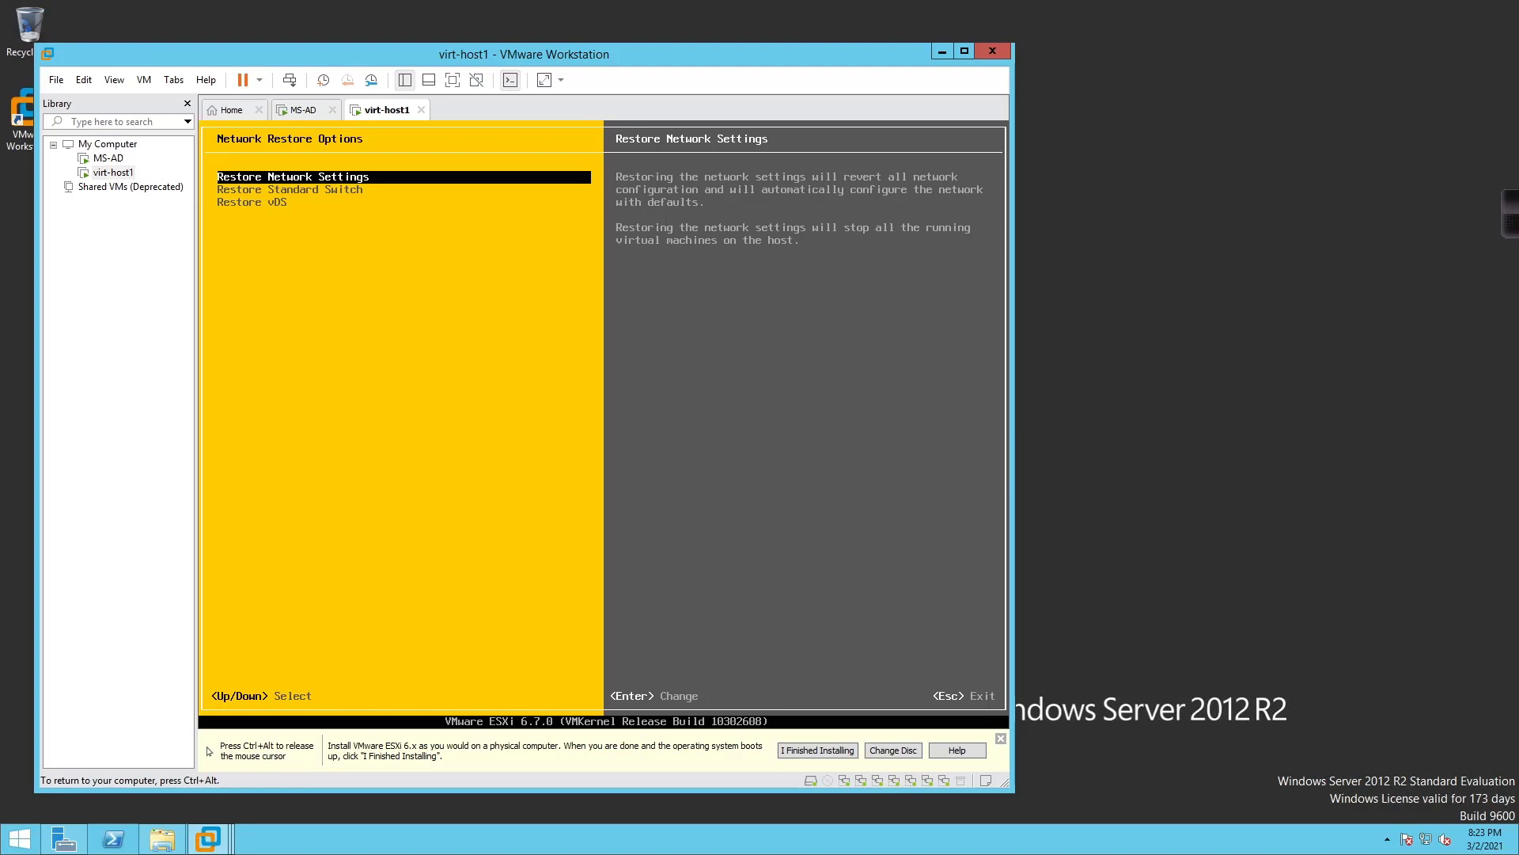
key(Escape)
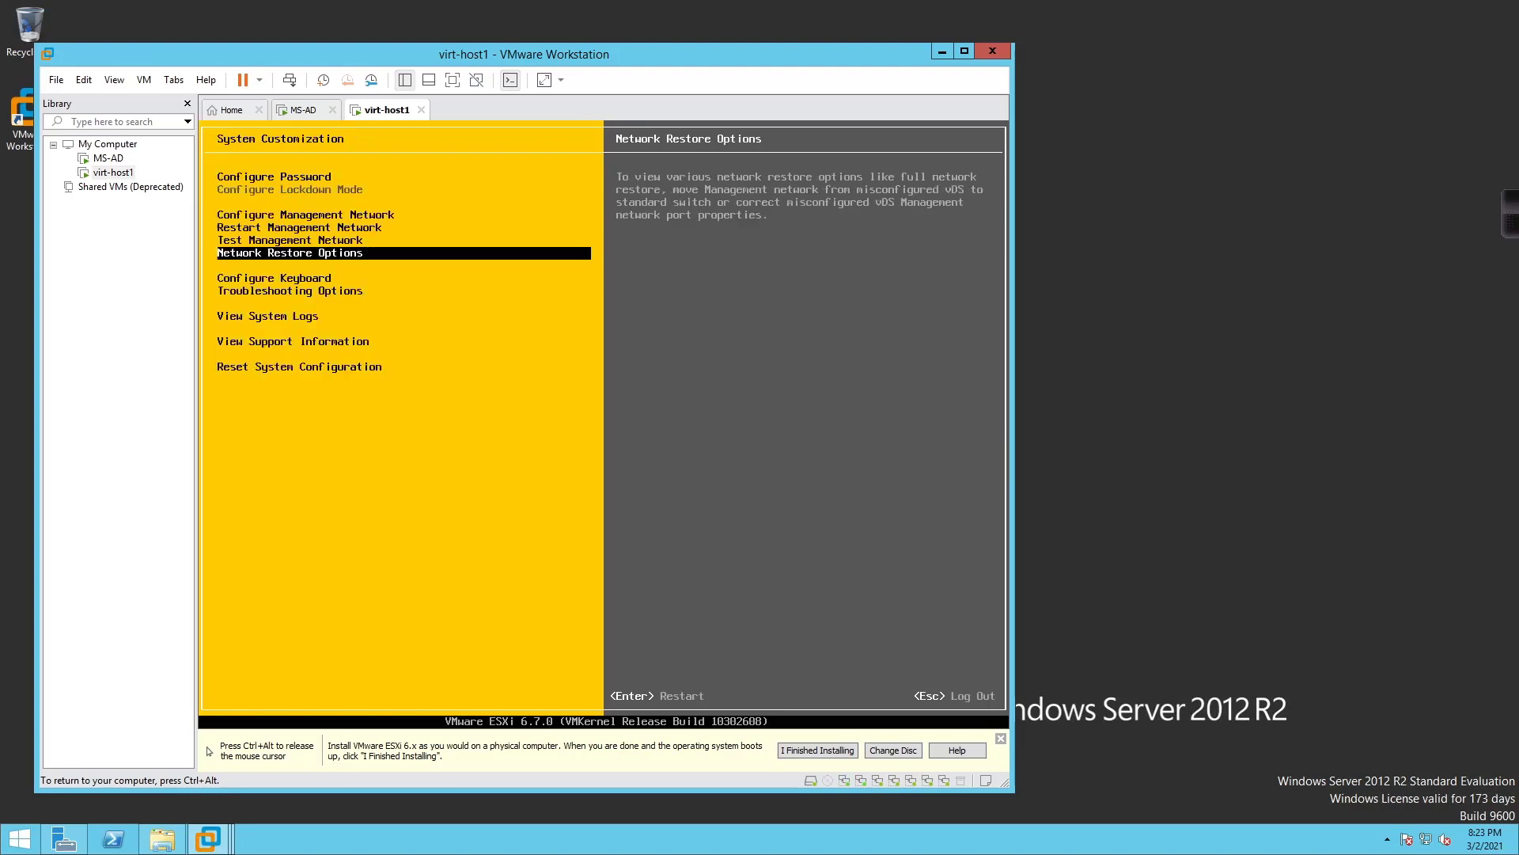
key(Down)
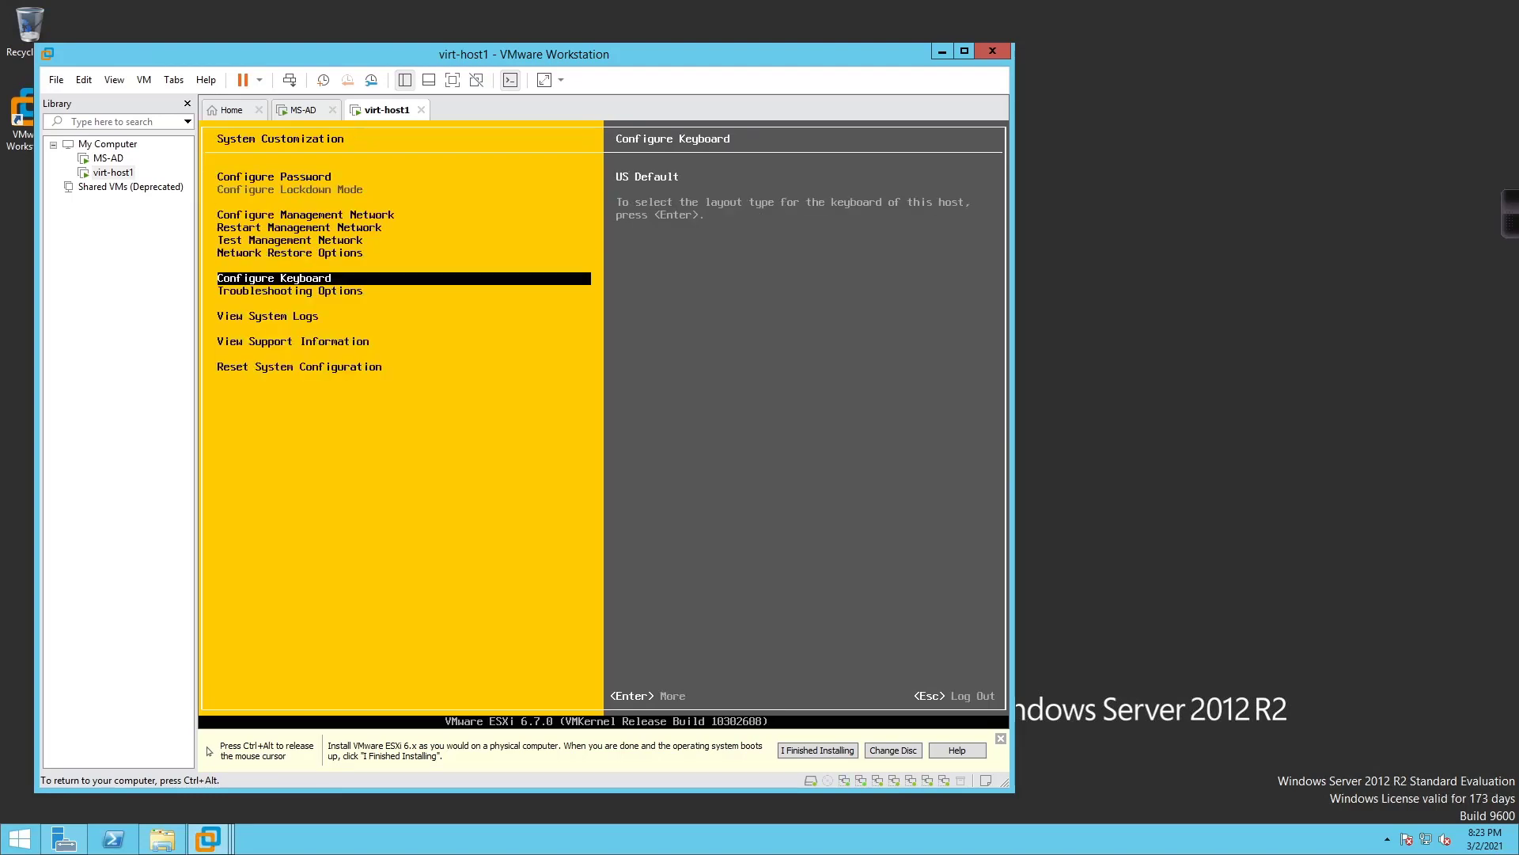
key(Down)
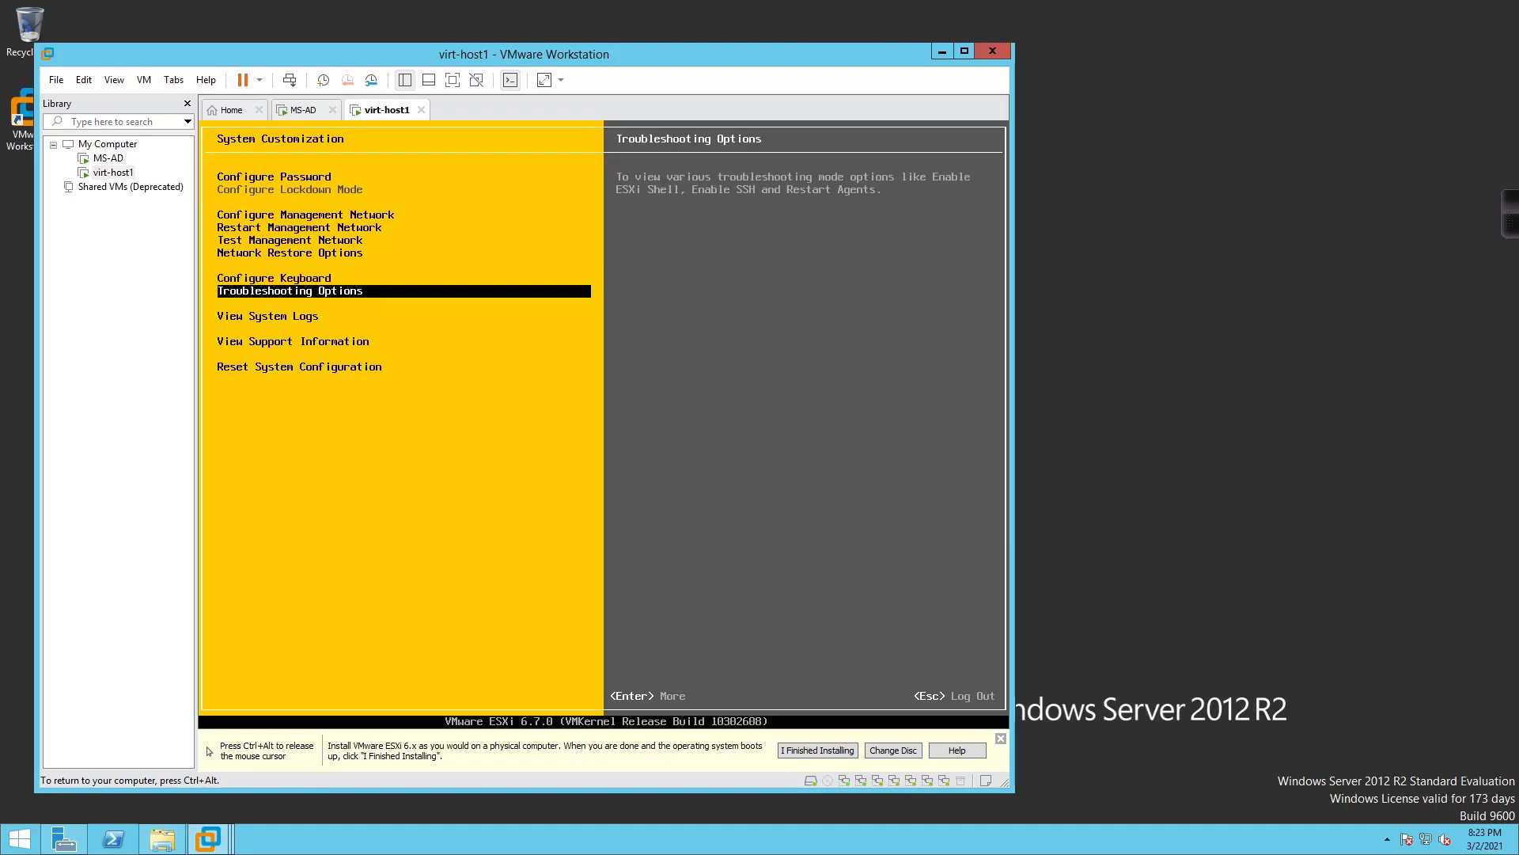
key(Return)
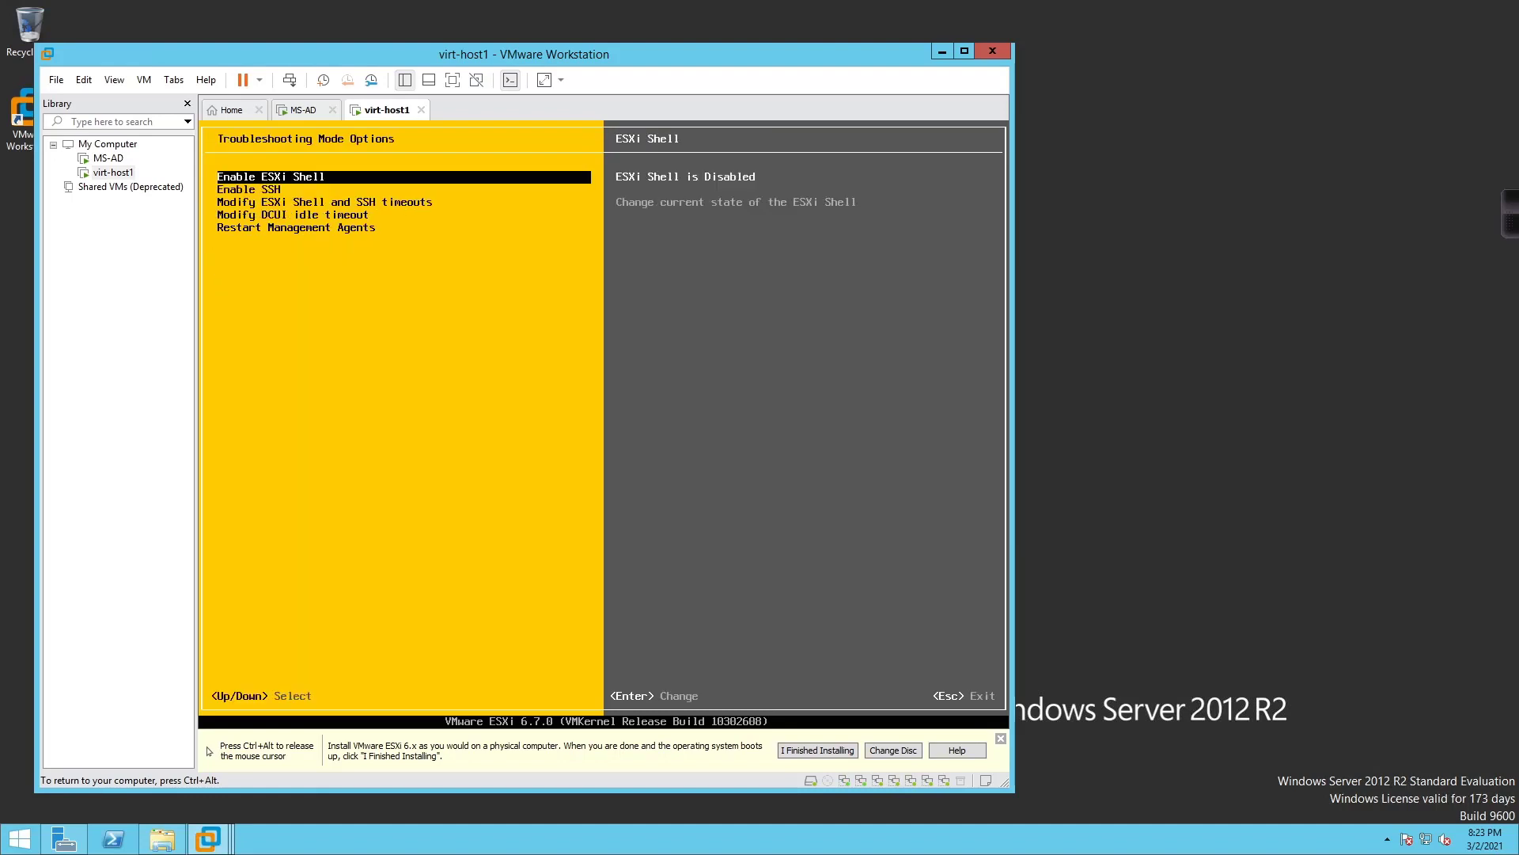
key(Down)
key(Up)
key(Down)
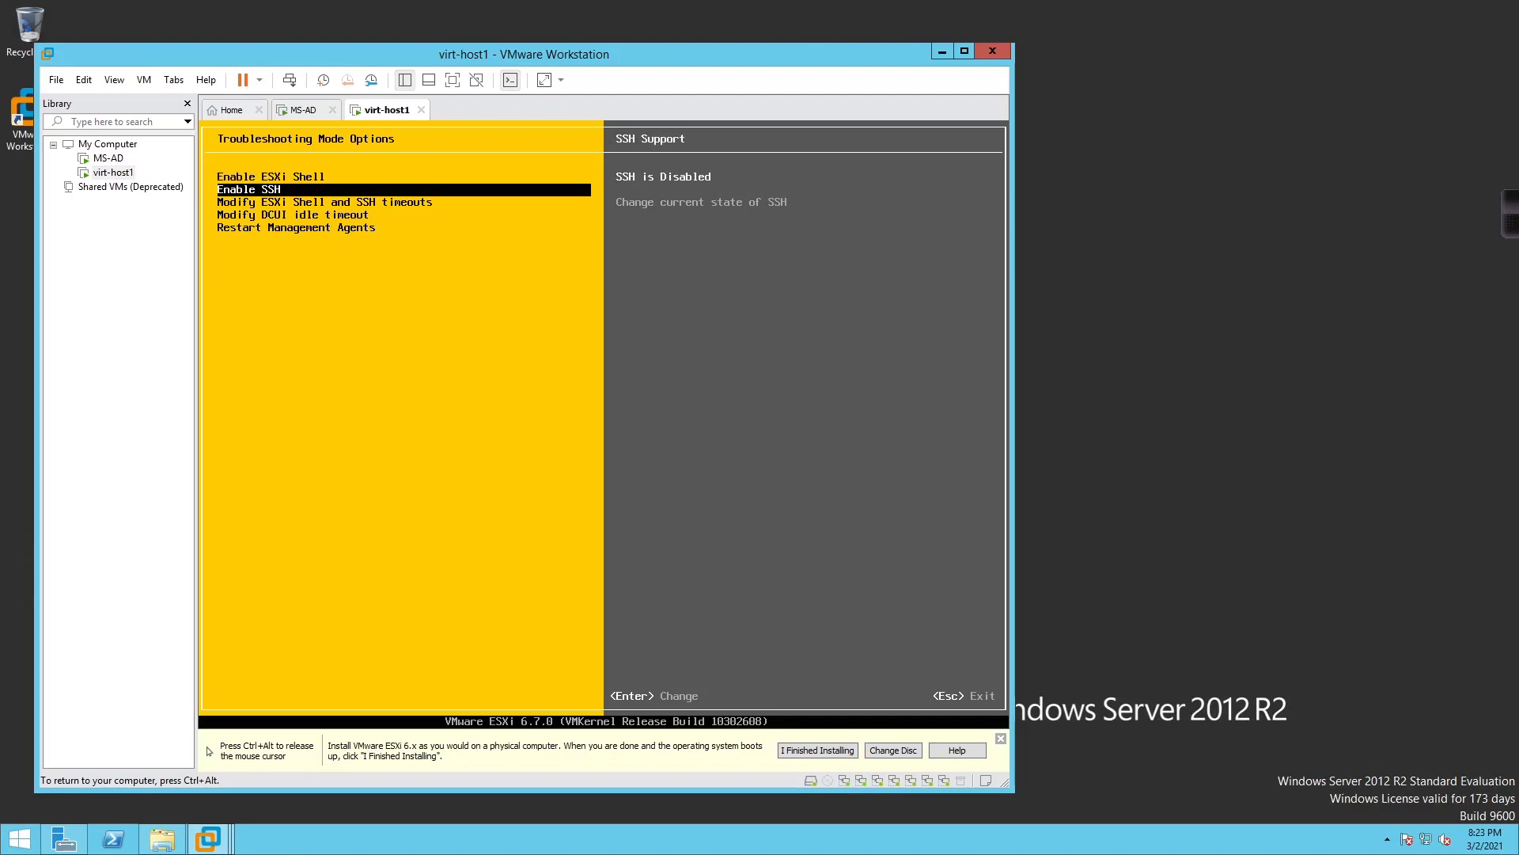
key(Escape)
Browse System Logs, Support Information and Reset System Configuration, then log out to the main screen
key(Down)
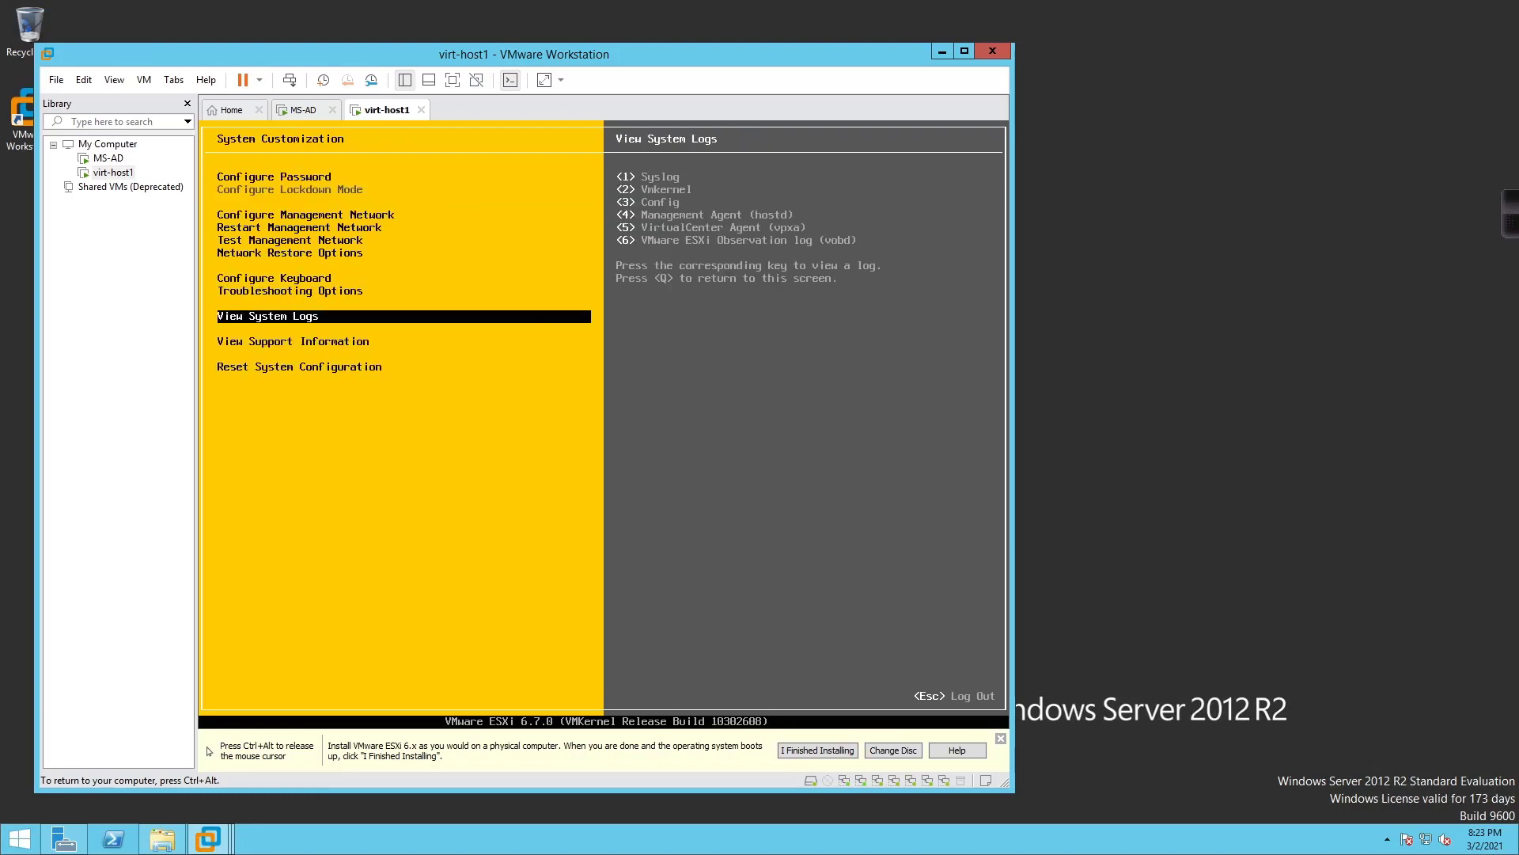
key(Down)
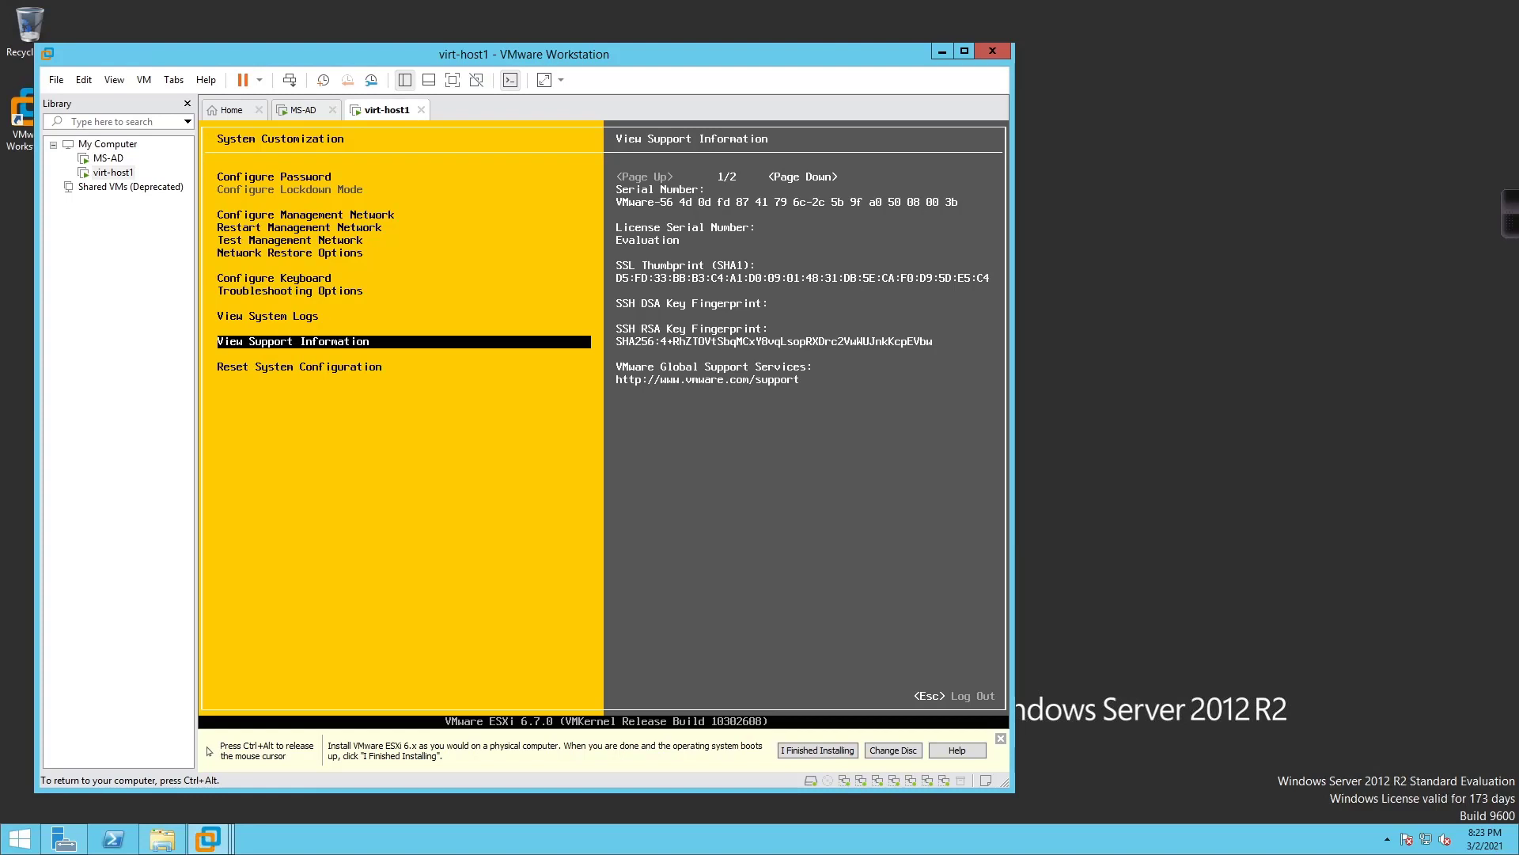
key(ctrl+alt)
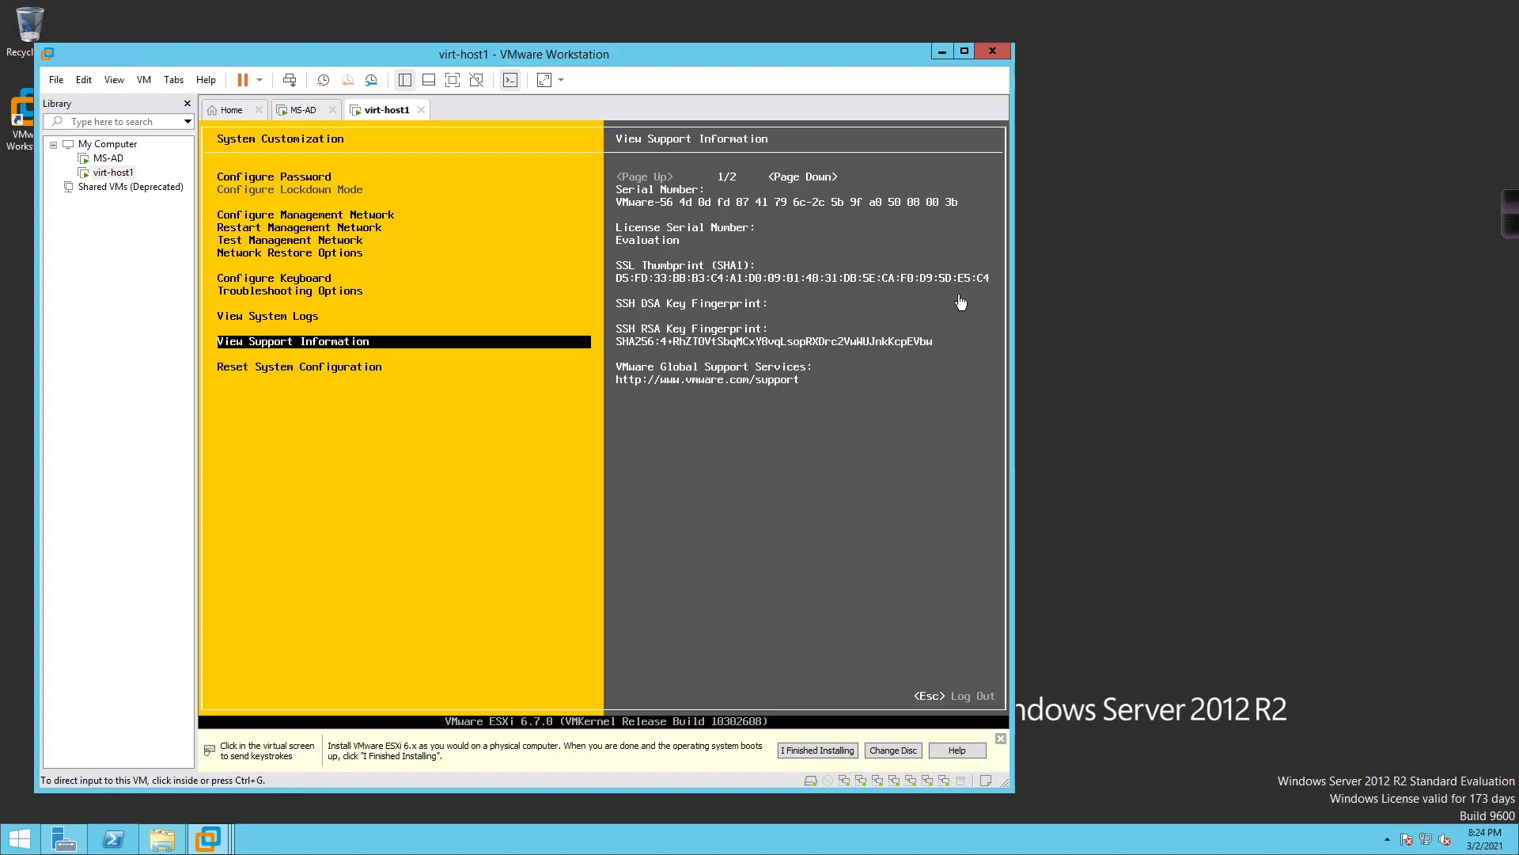
click(355, 494)
key(Down)
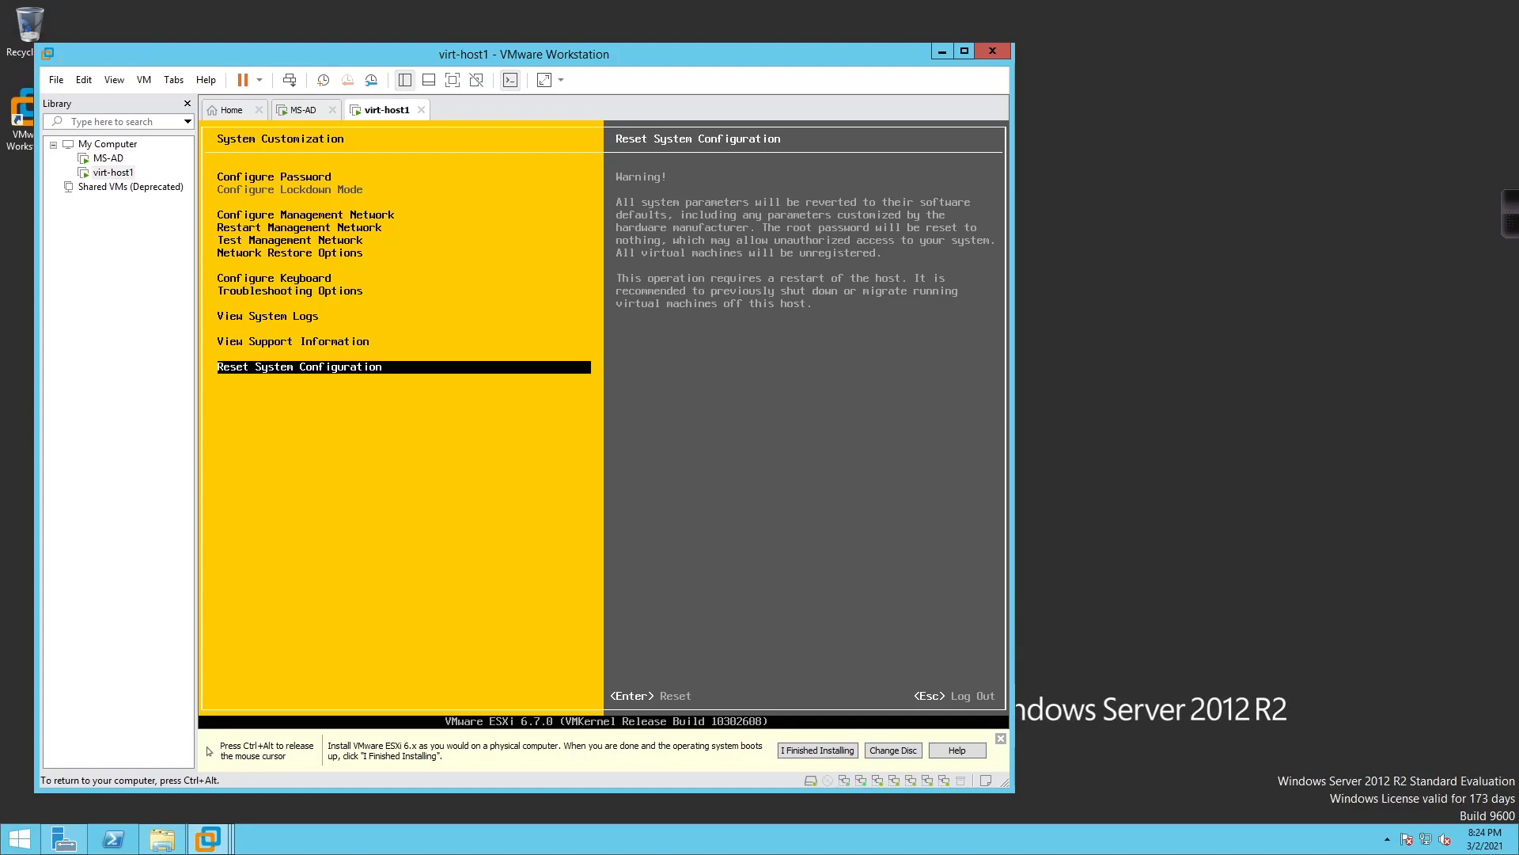
key(Escape)
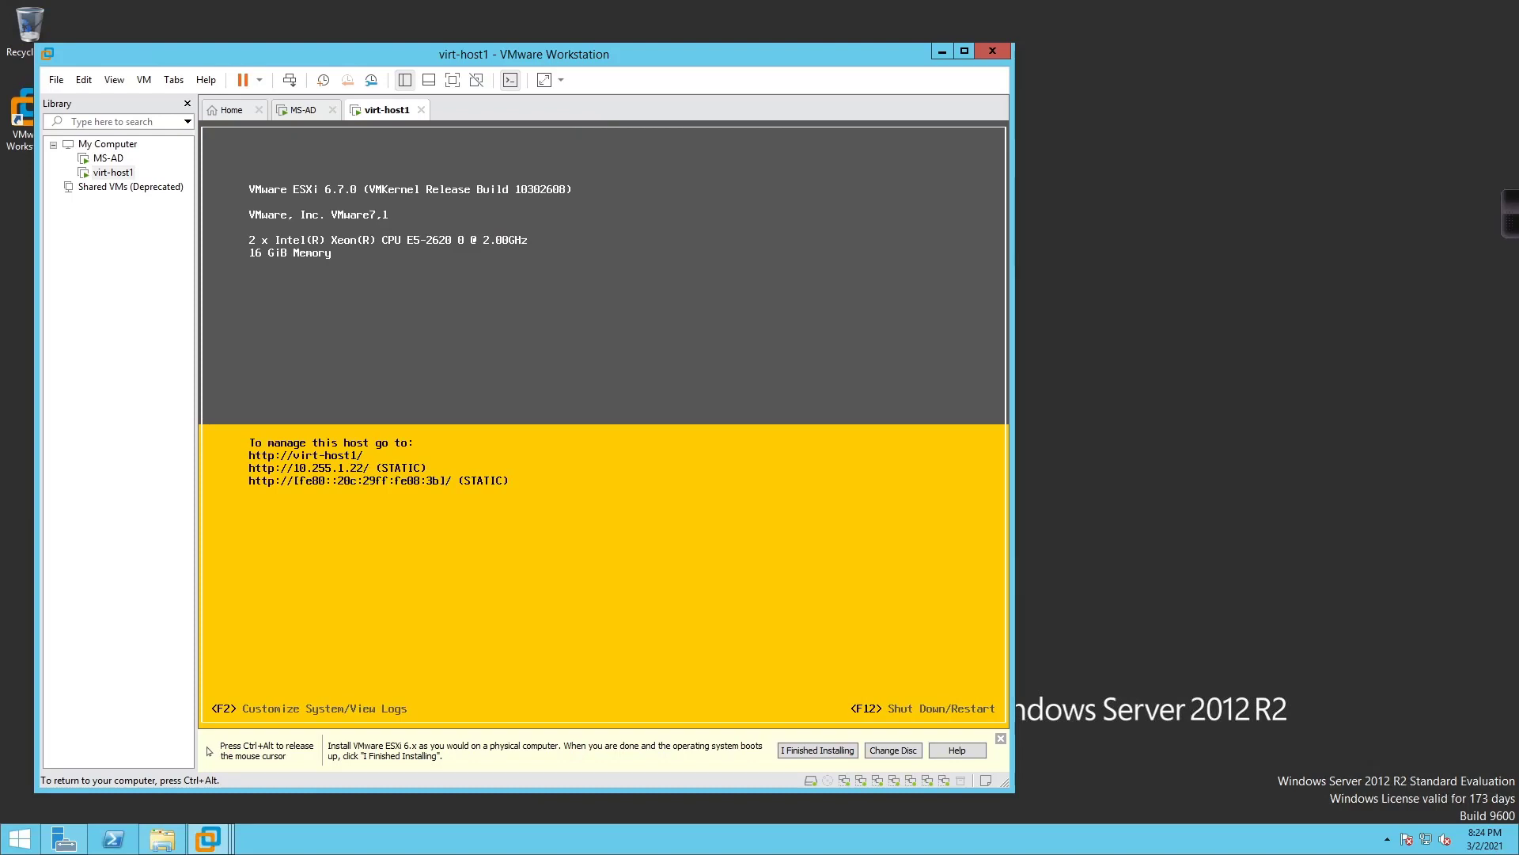
key(F2)
key(Tab)
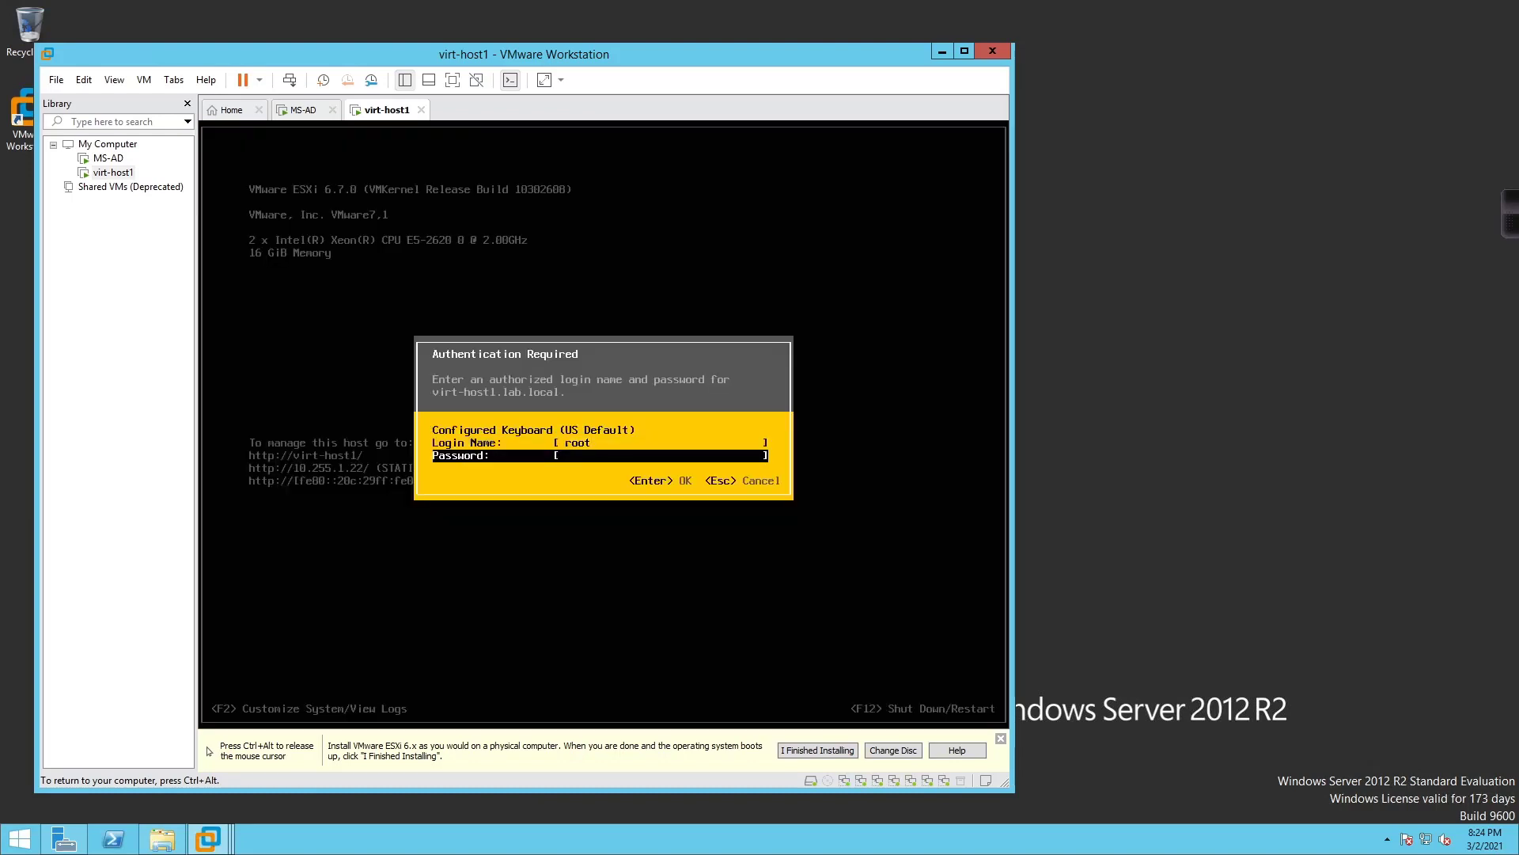
text(**********)
key(Return)
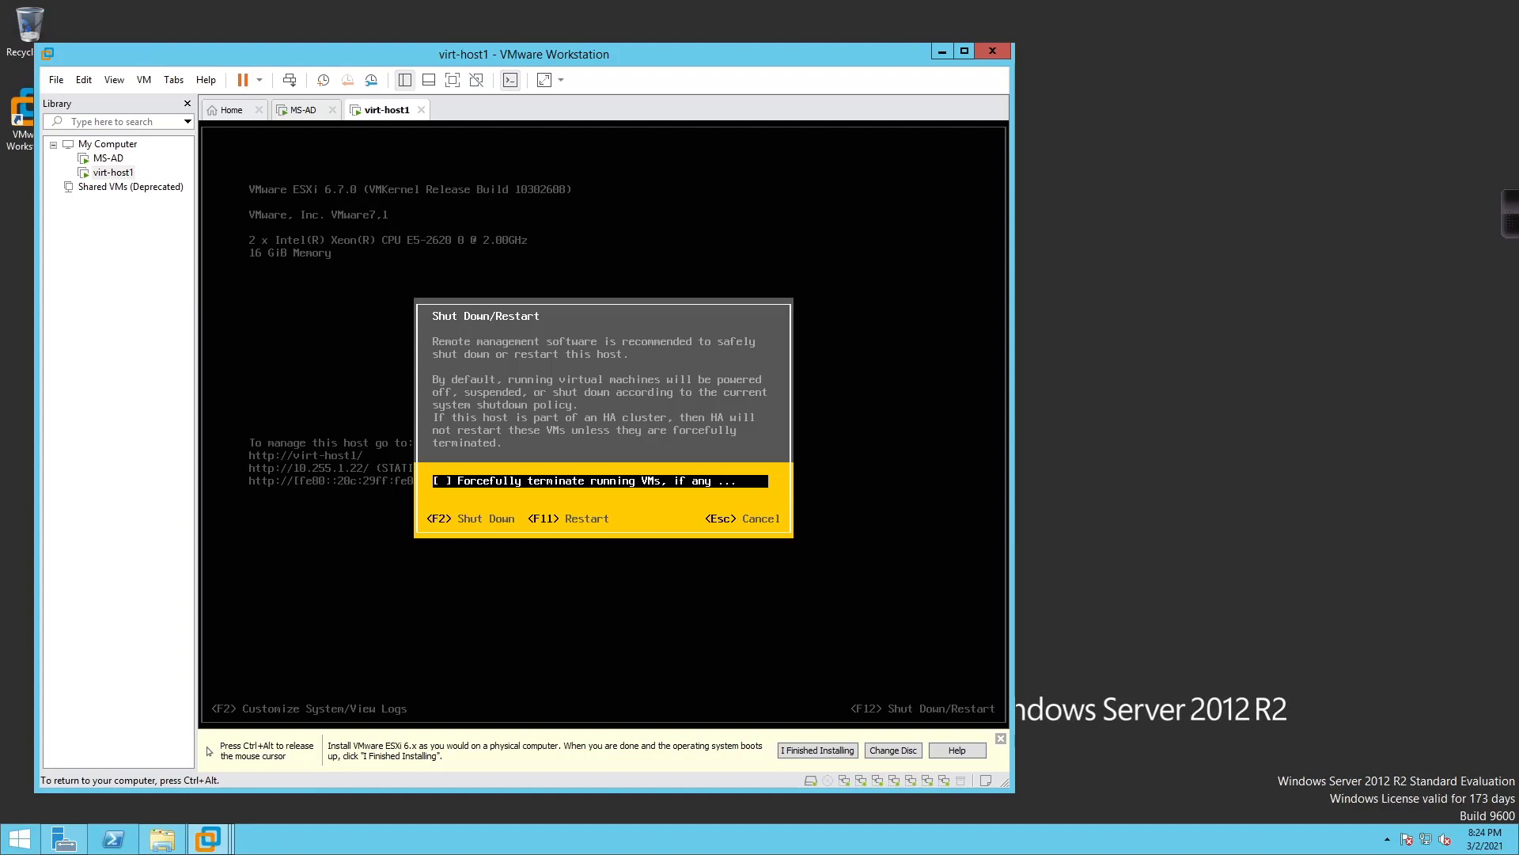
key(ctrl+alt)
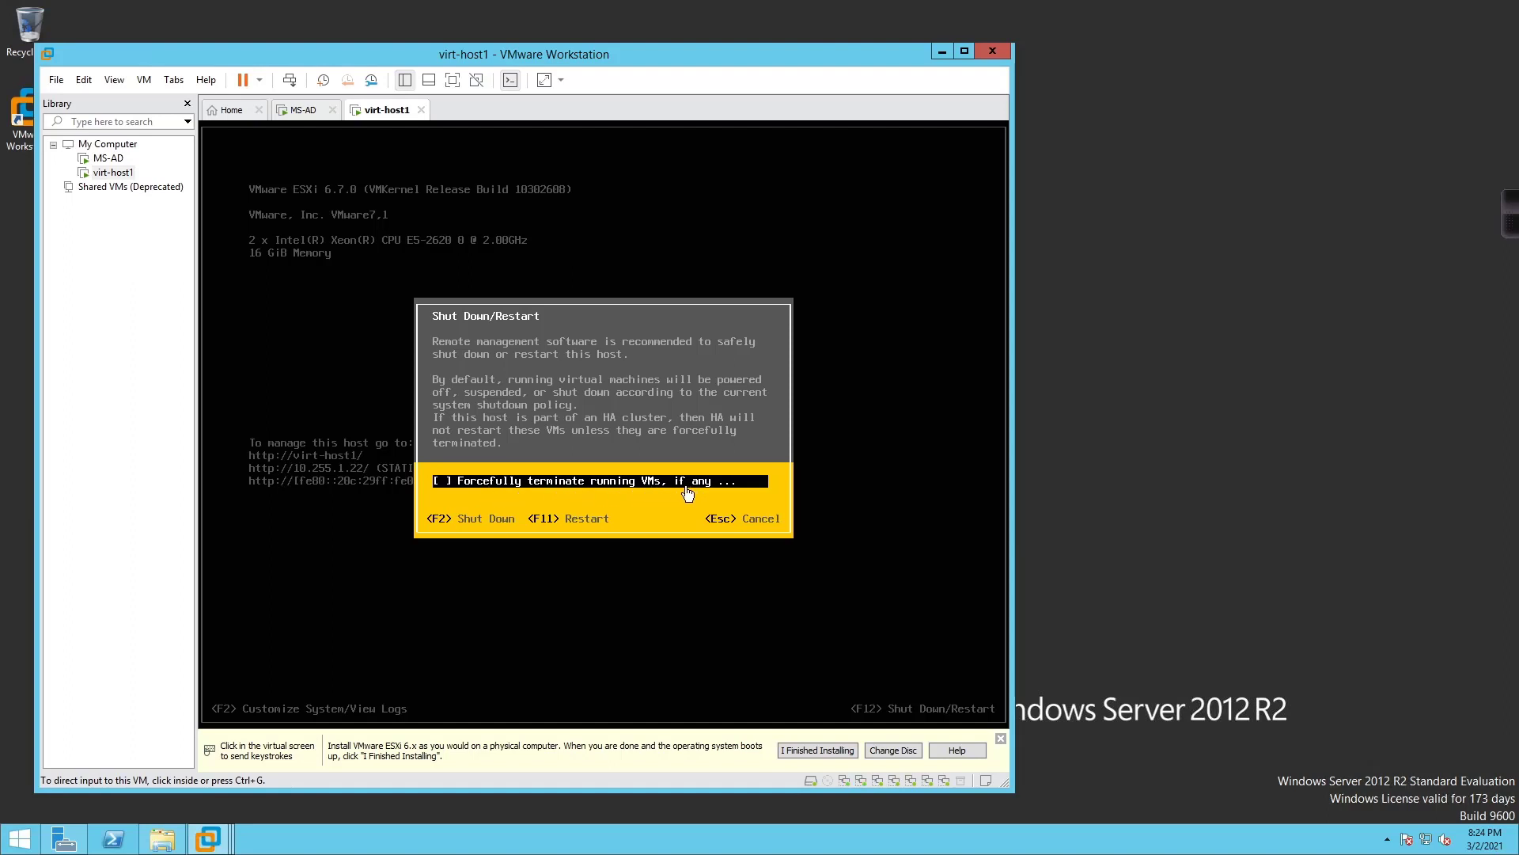
click(452, 489)
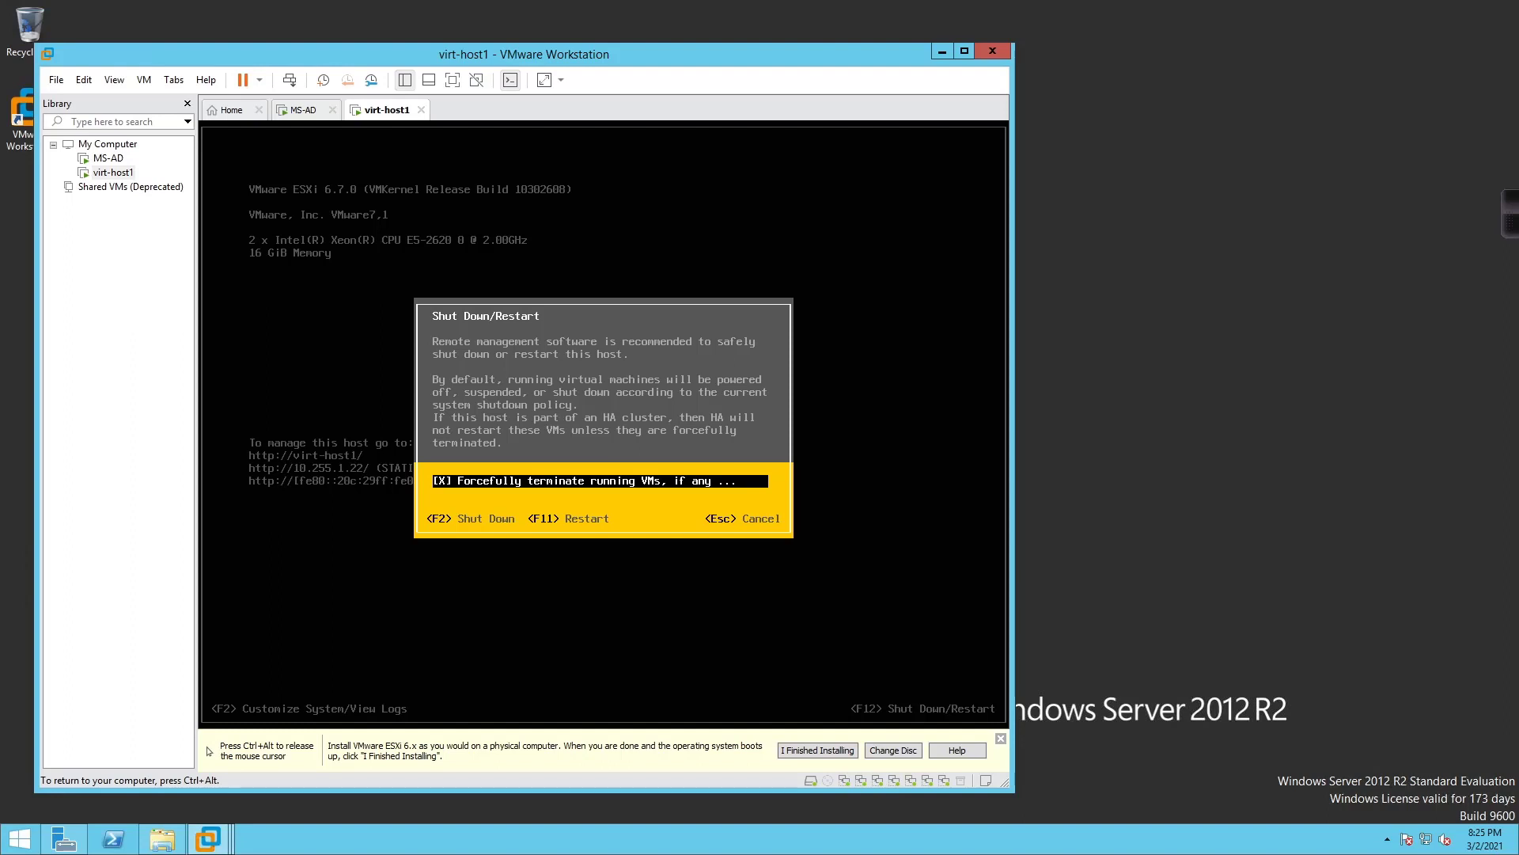
key(Escape)
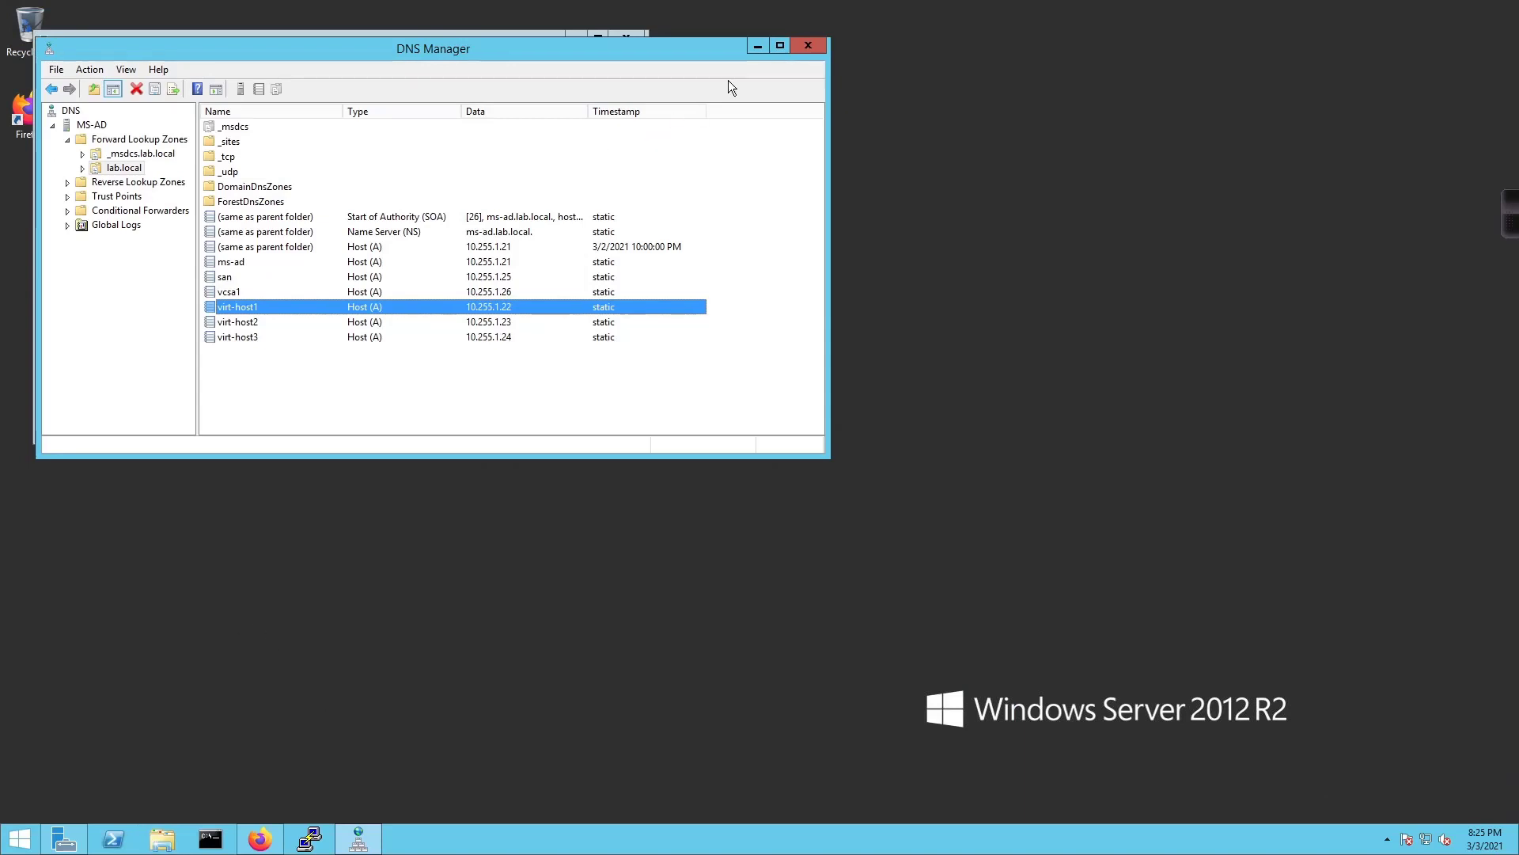
click(758, 47)
click(584, 40)
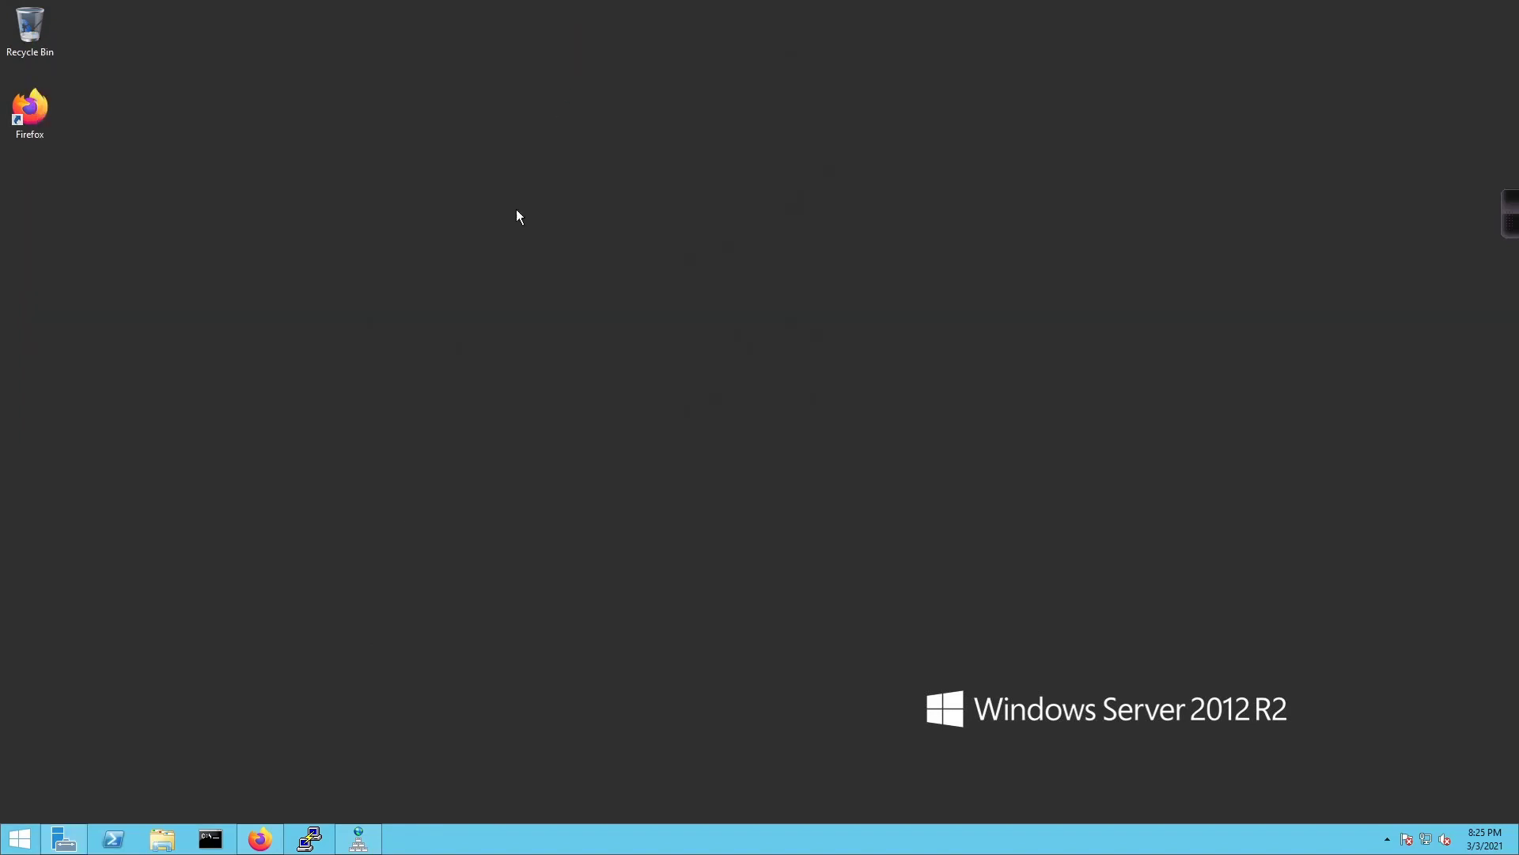
click(261, 841)
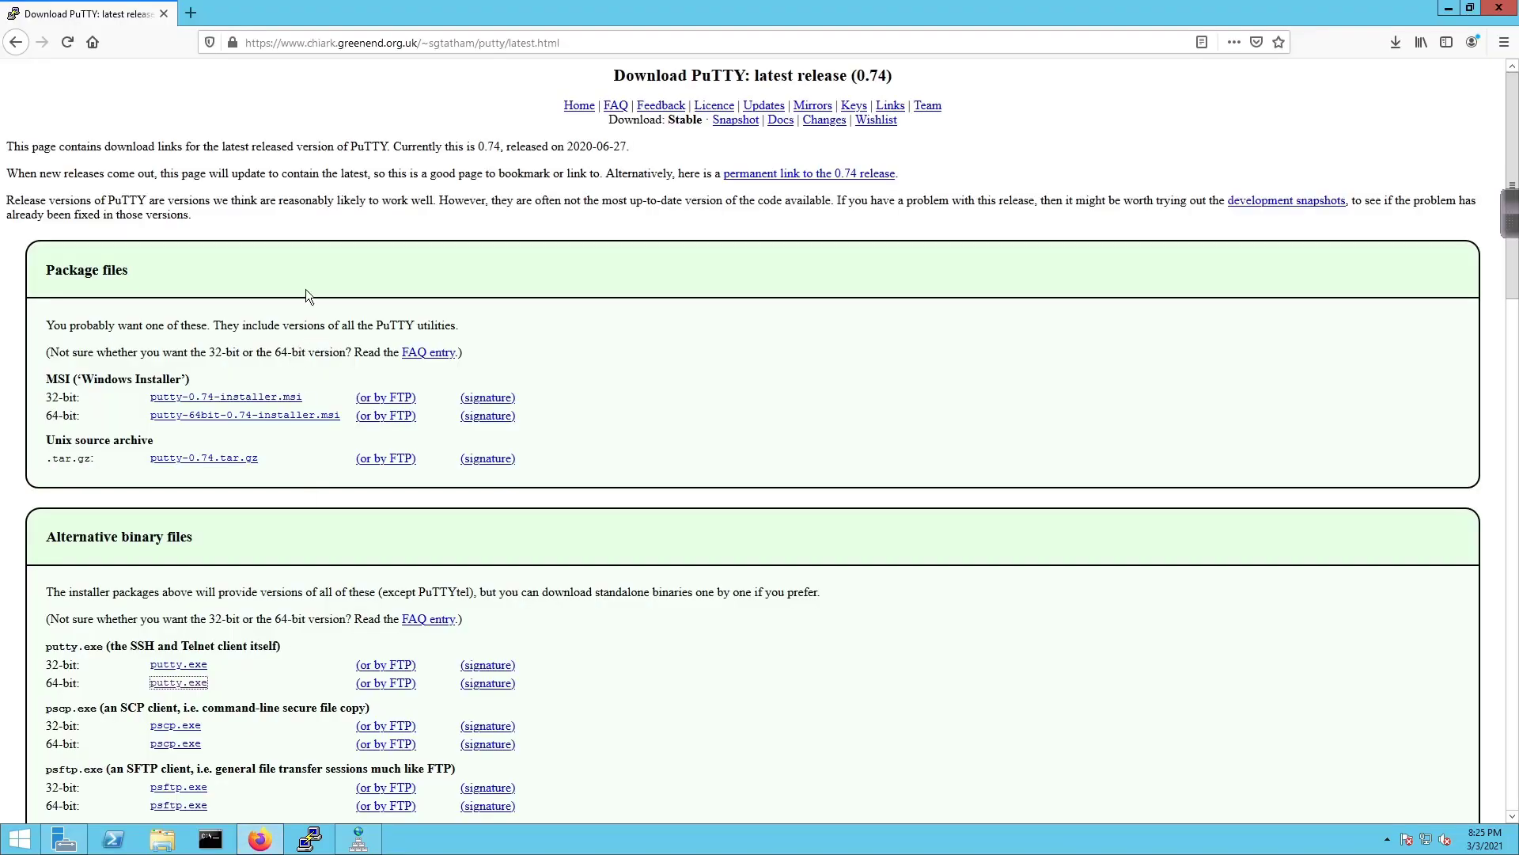
click(307, 42)
text(https)
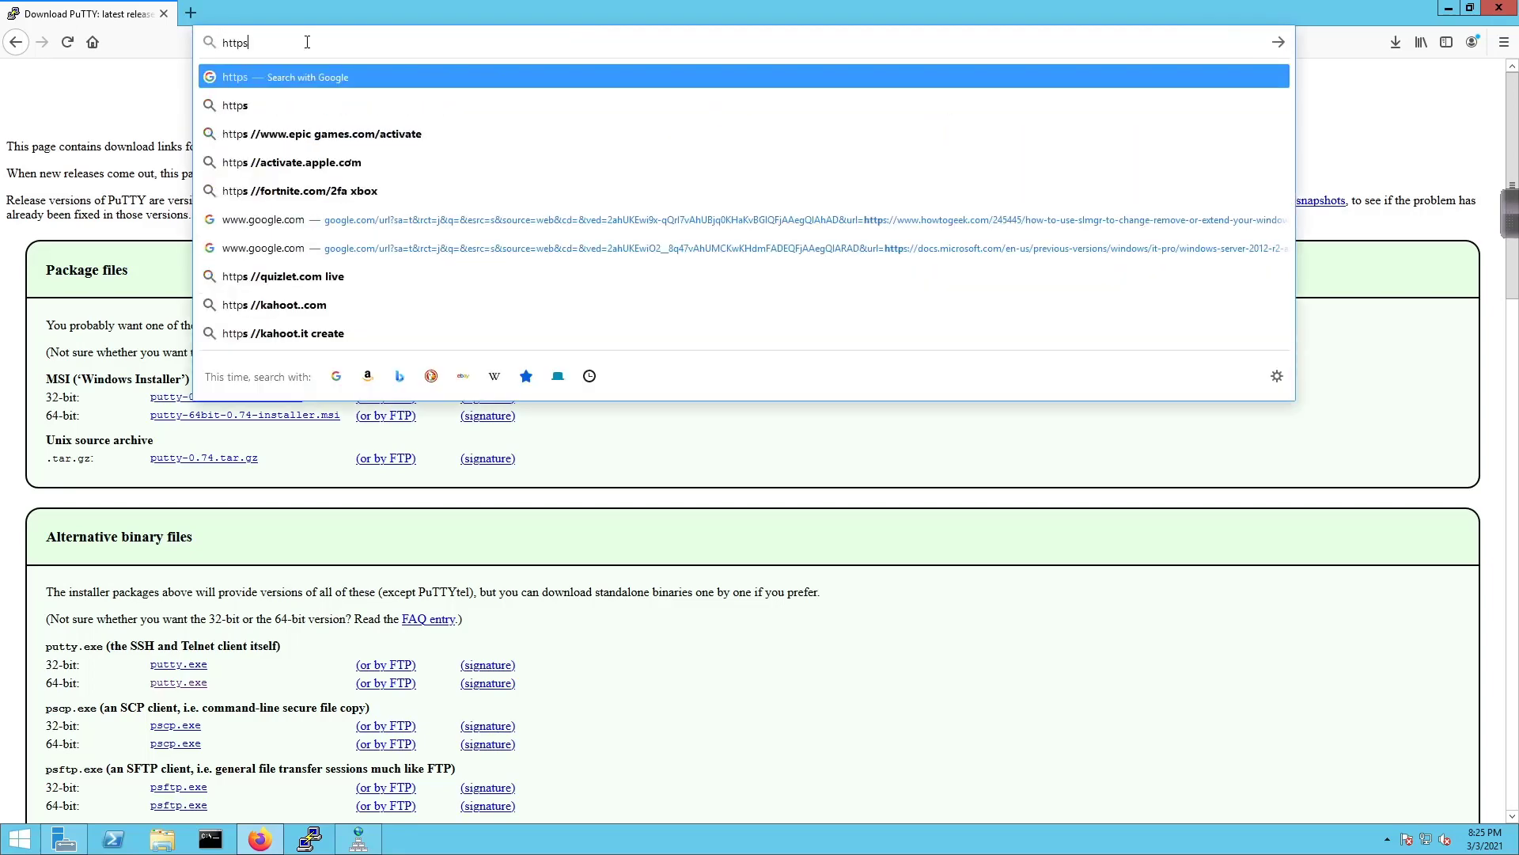
text(://)
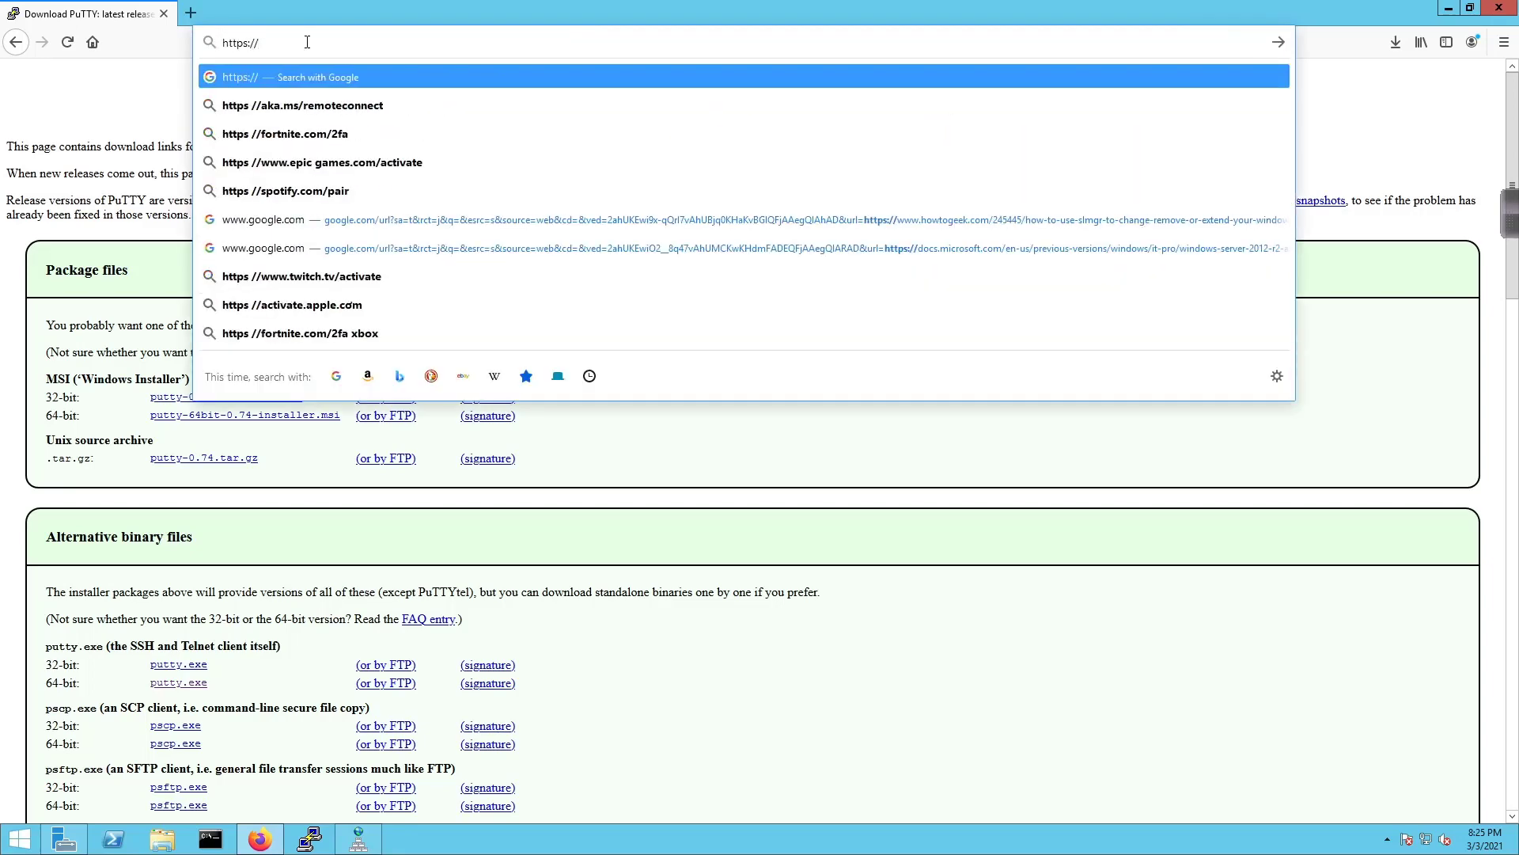
text(vi)
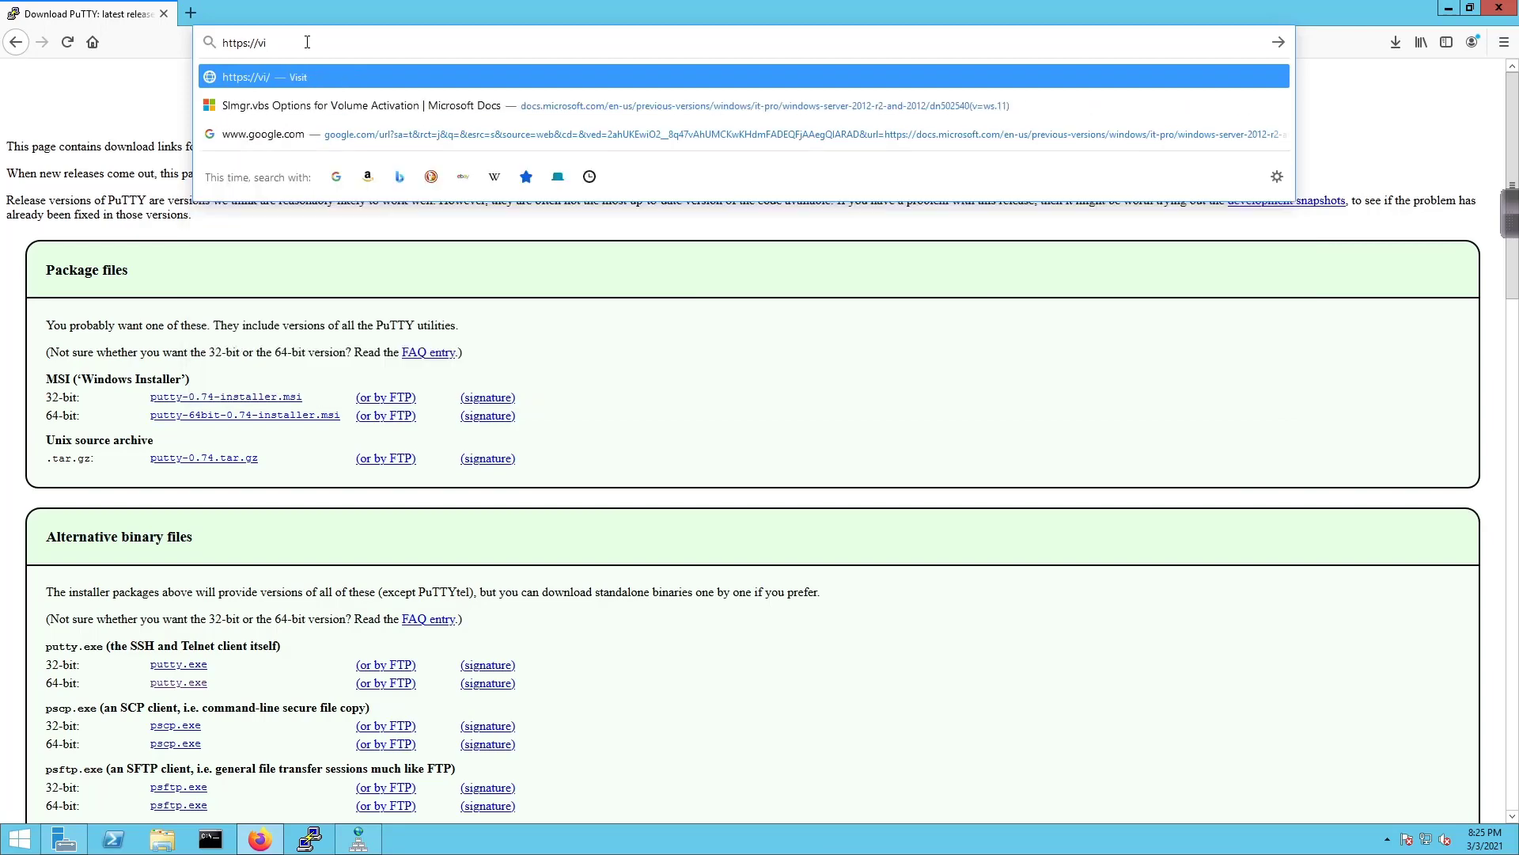
text(rt-host)
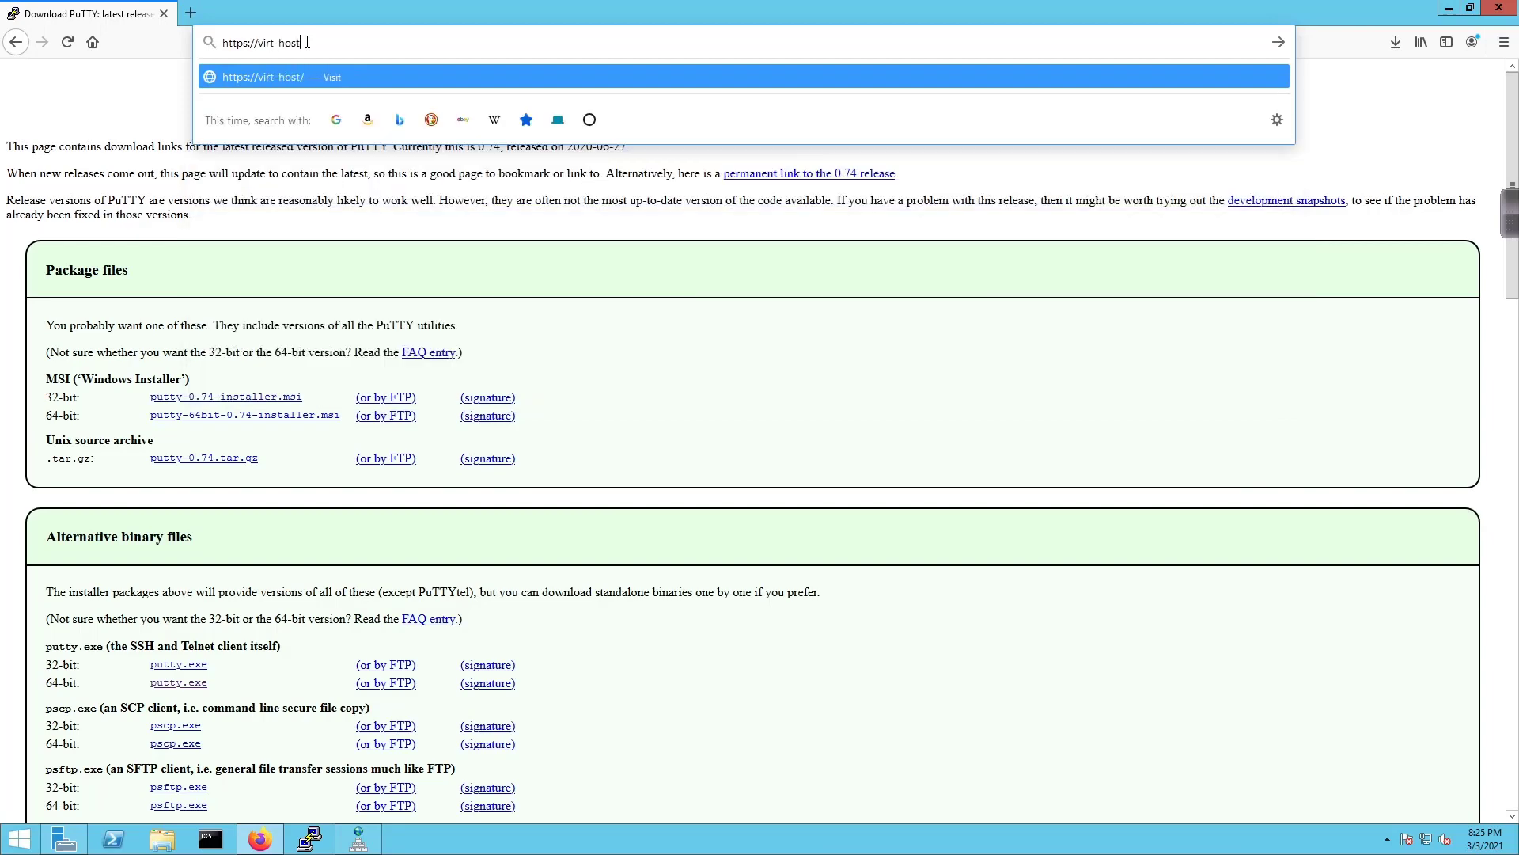
text(1.lab.local)
key(Return)
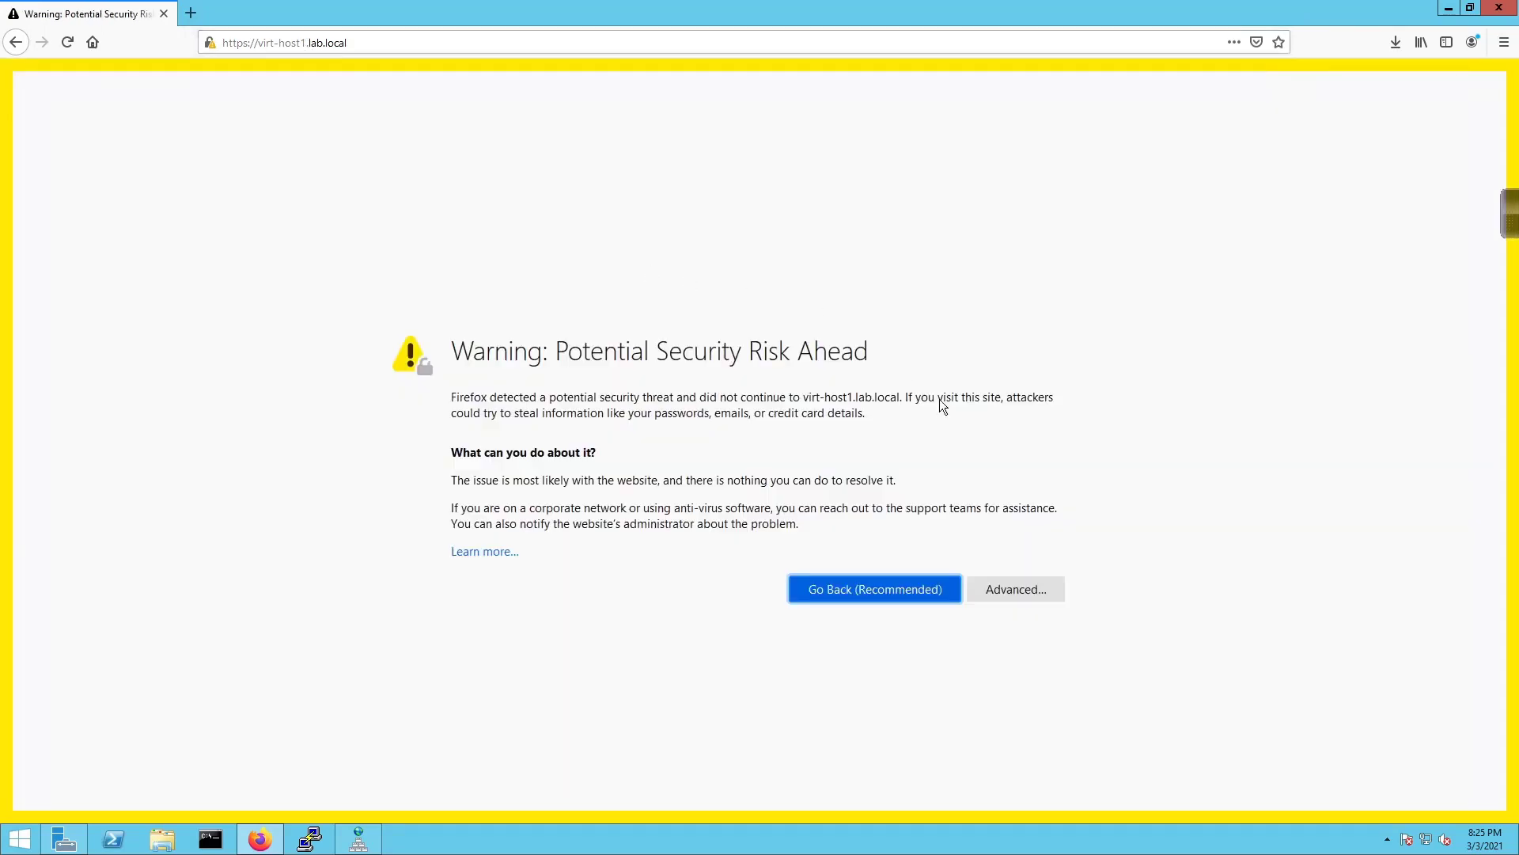
Accept the certificate risk and continue to virt-host1.lab.local
click(1015, 590)
scroll(989, 664, down, 3)
click(967, 752)
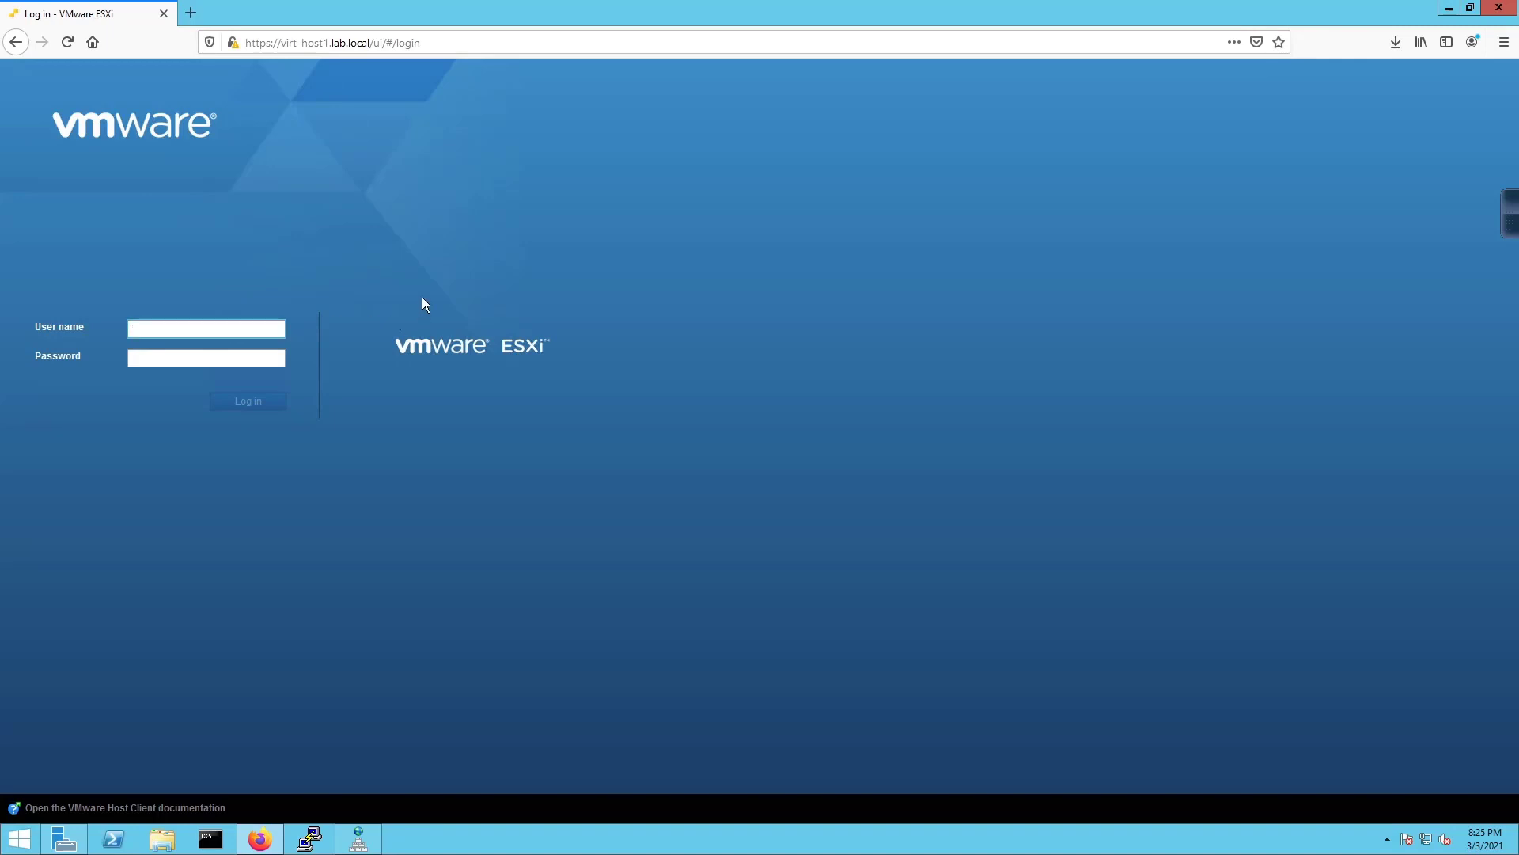
Sign in as root with the host password, let Firefox save the login, and start a bookmark
text(root)
key(Tab)
text(VMware1!)
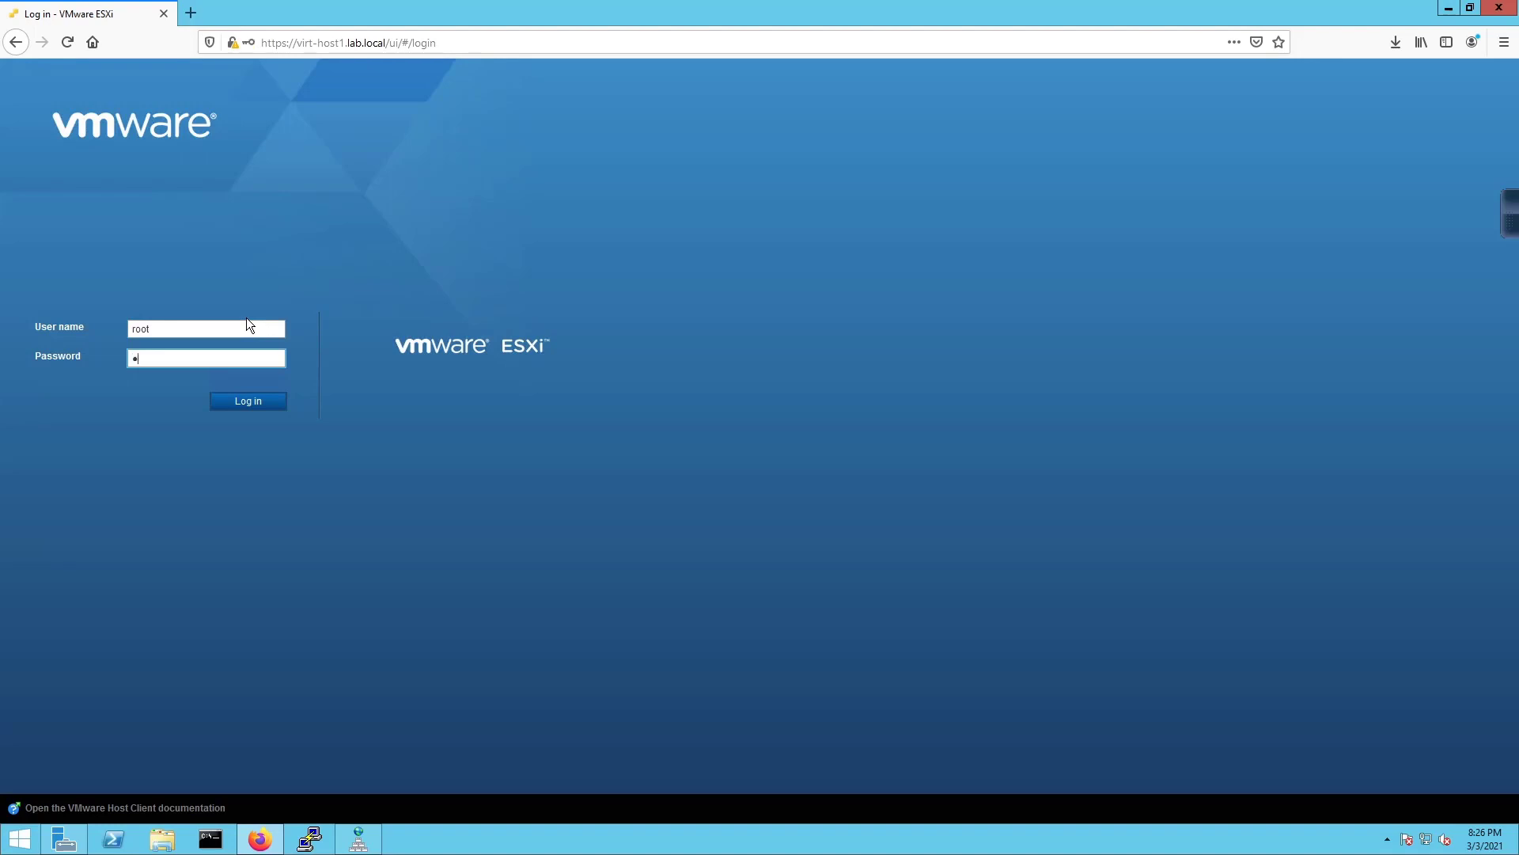
key(Return)
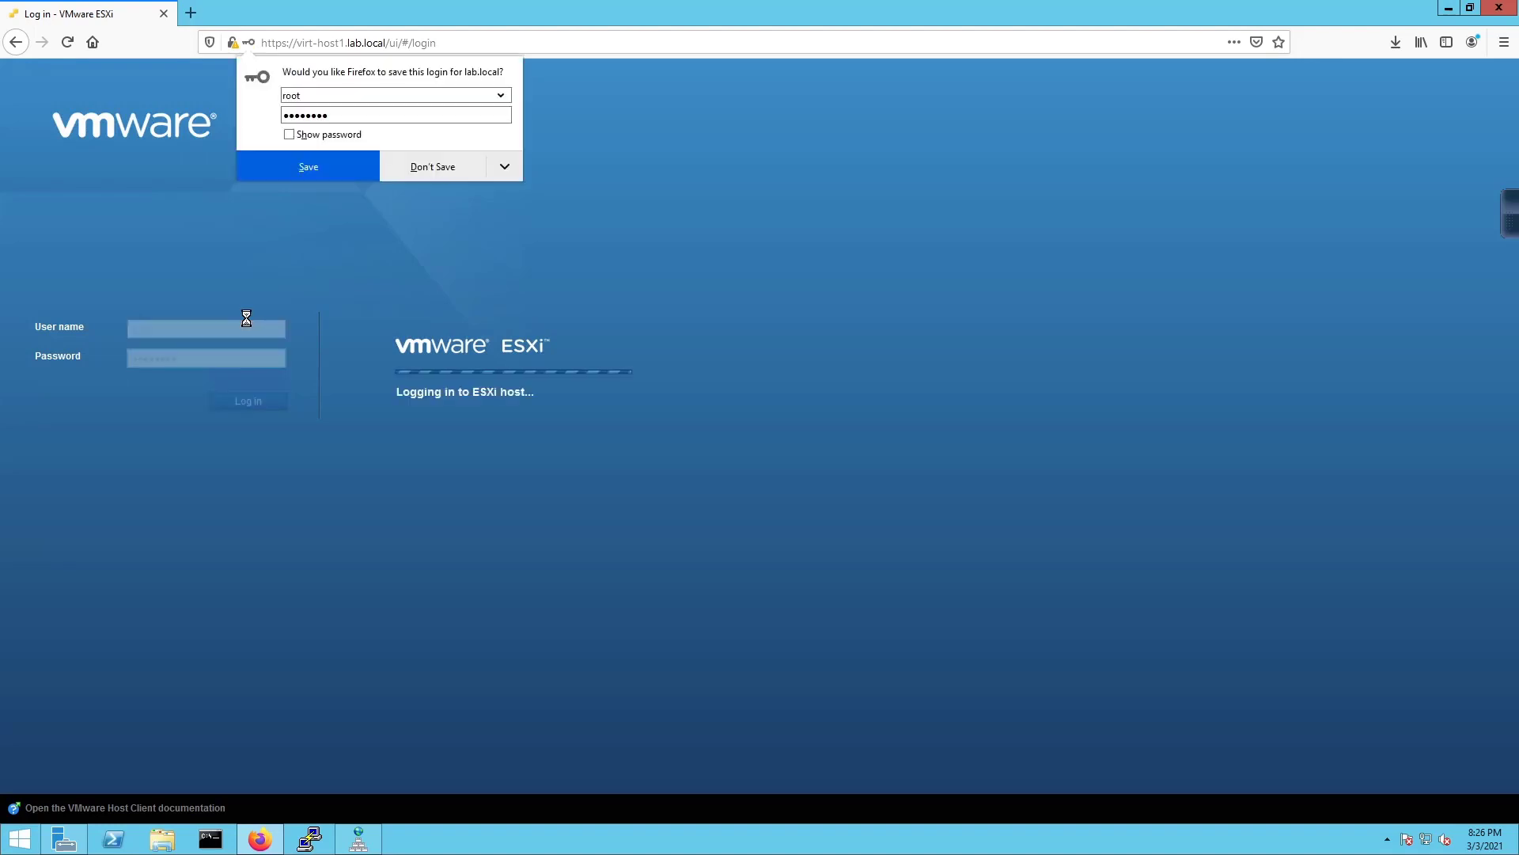
click(299, 160)
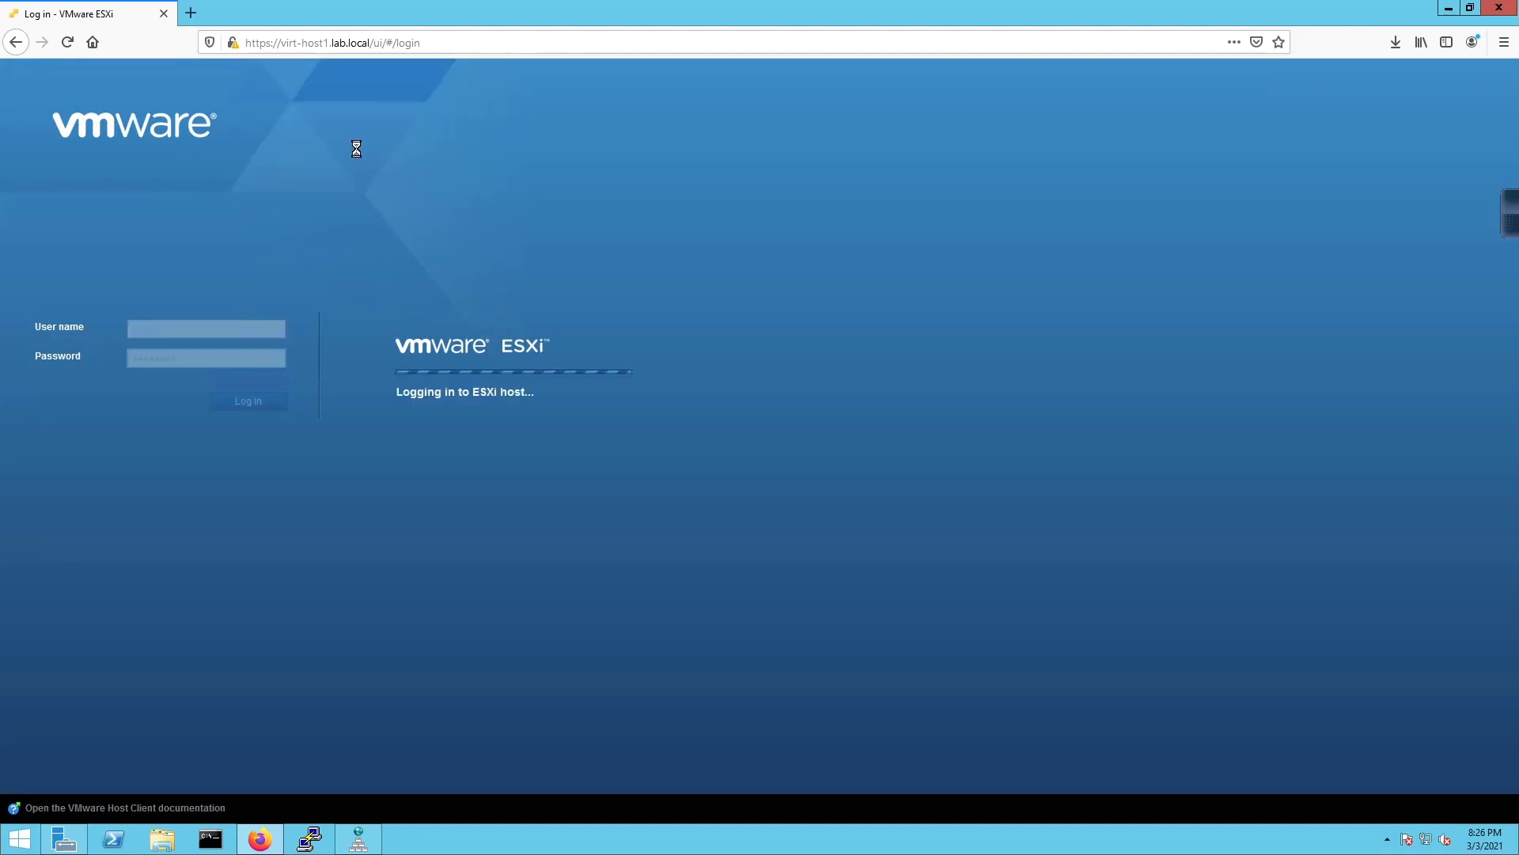
click(1287, 43)
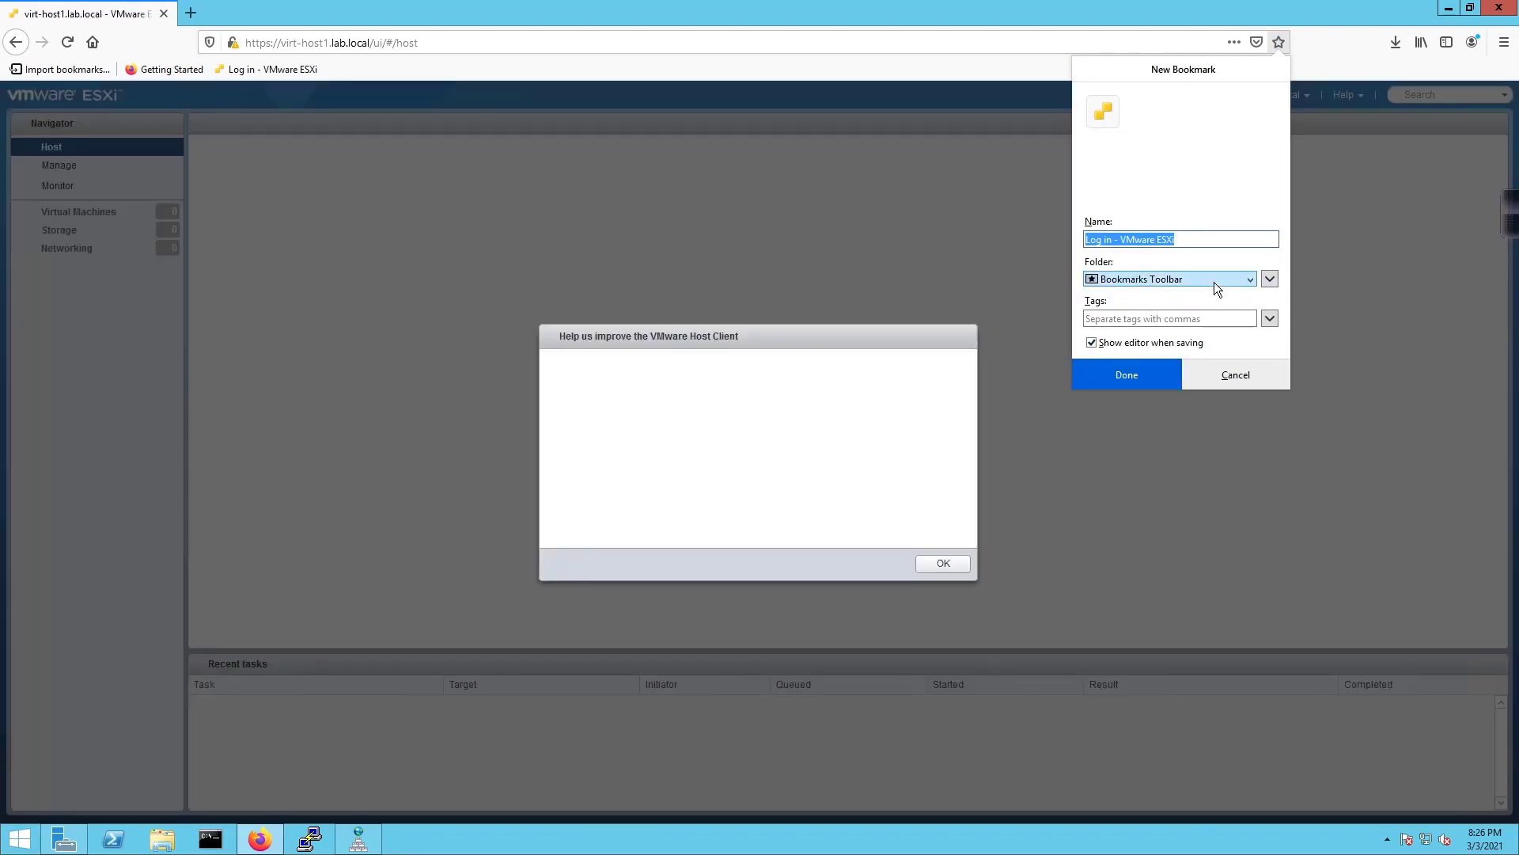
Save the bookmark as Host1, opt out of CEIP, and delete the Getting Started bookmark
text(Host1)
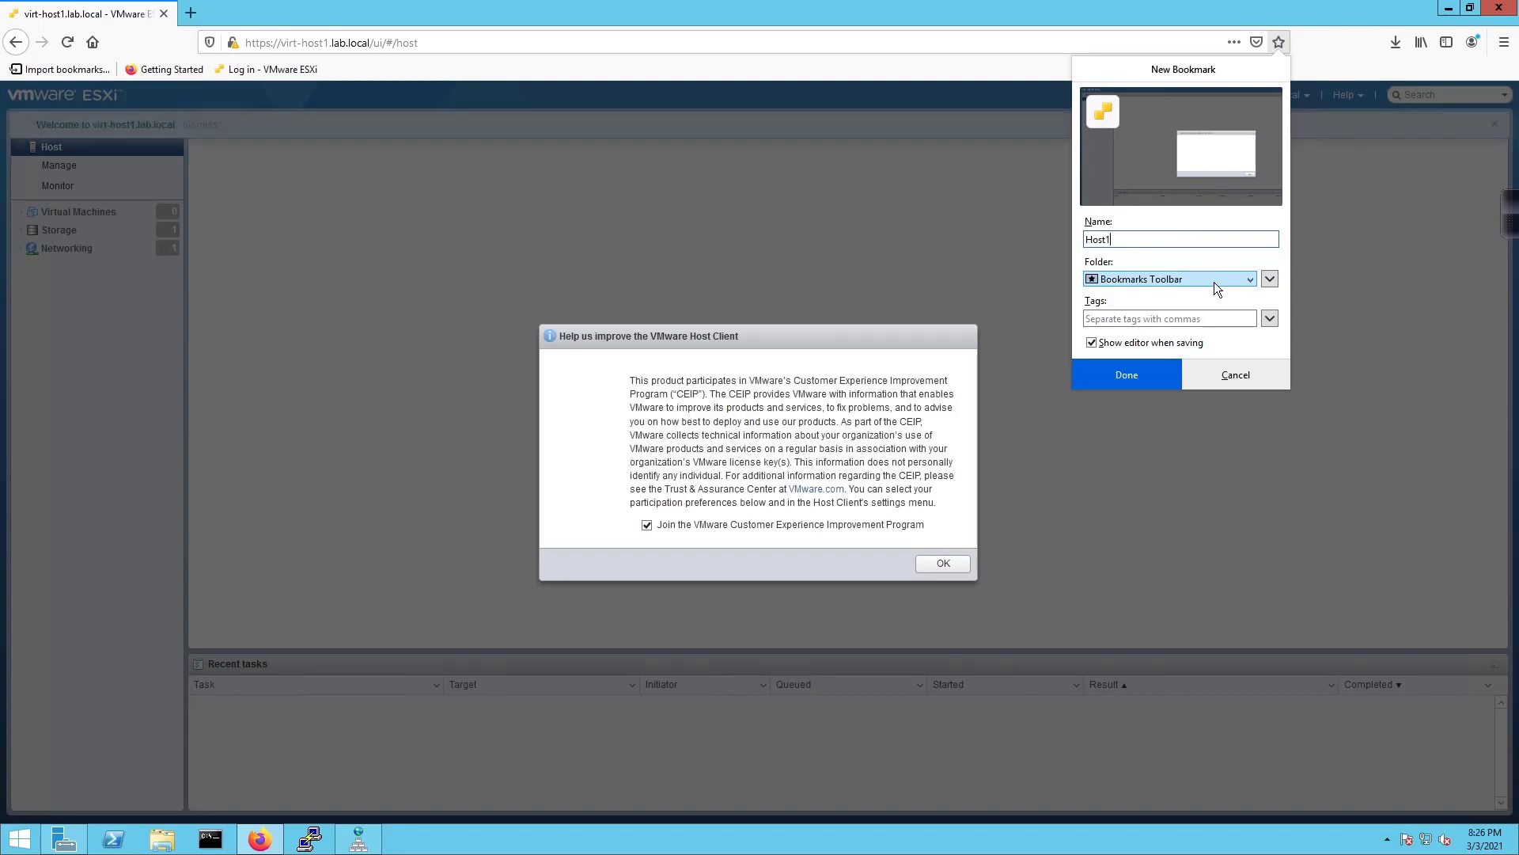
click(1152, 375)
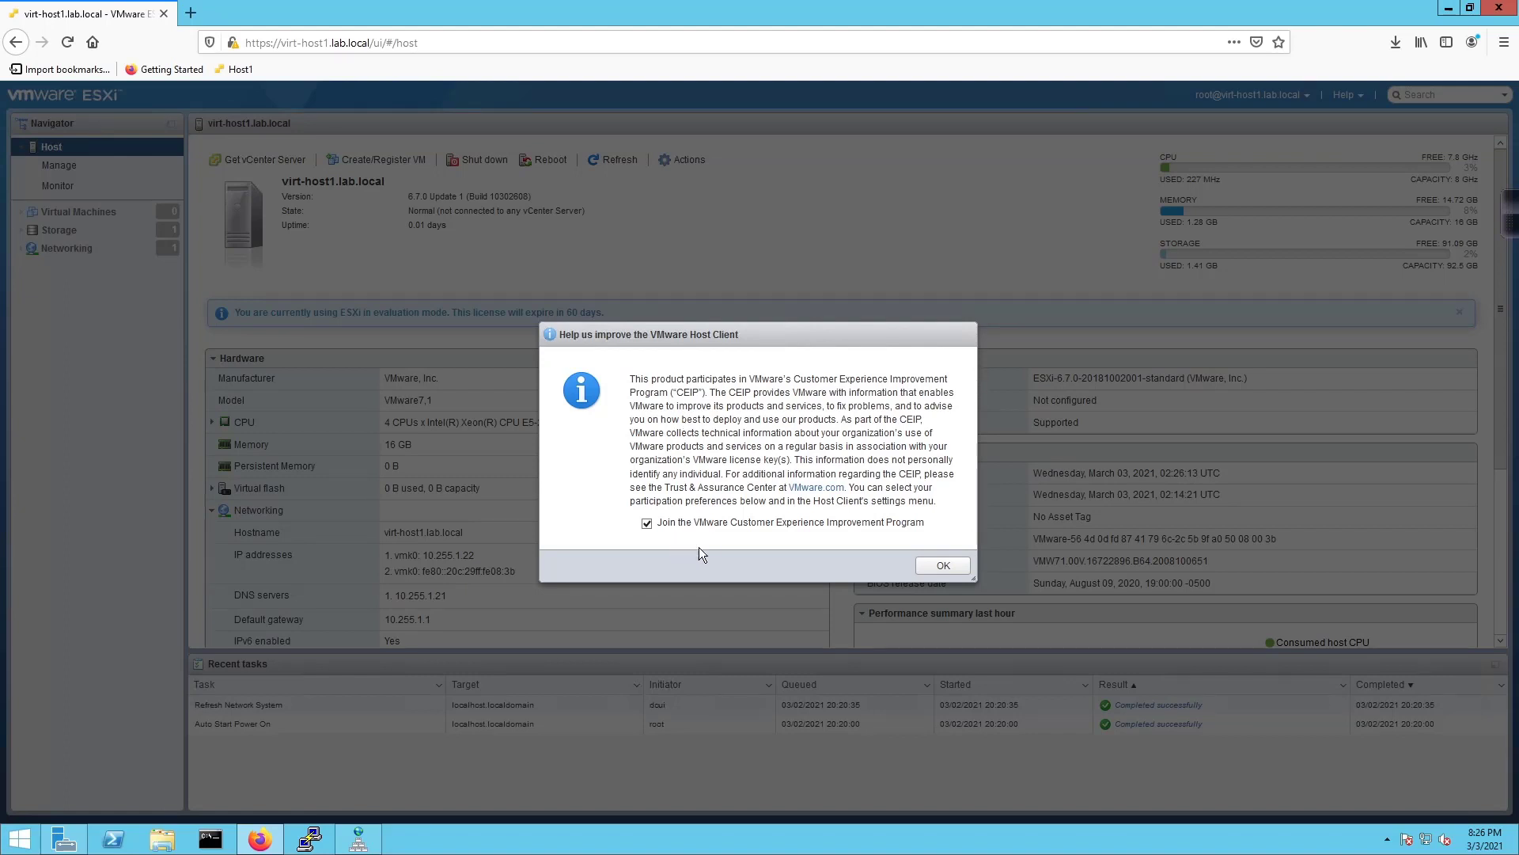
click(771, 524)
click(919, 562)
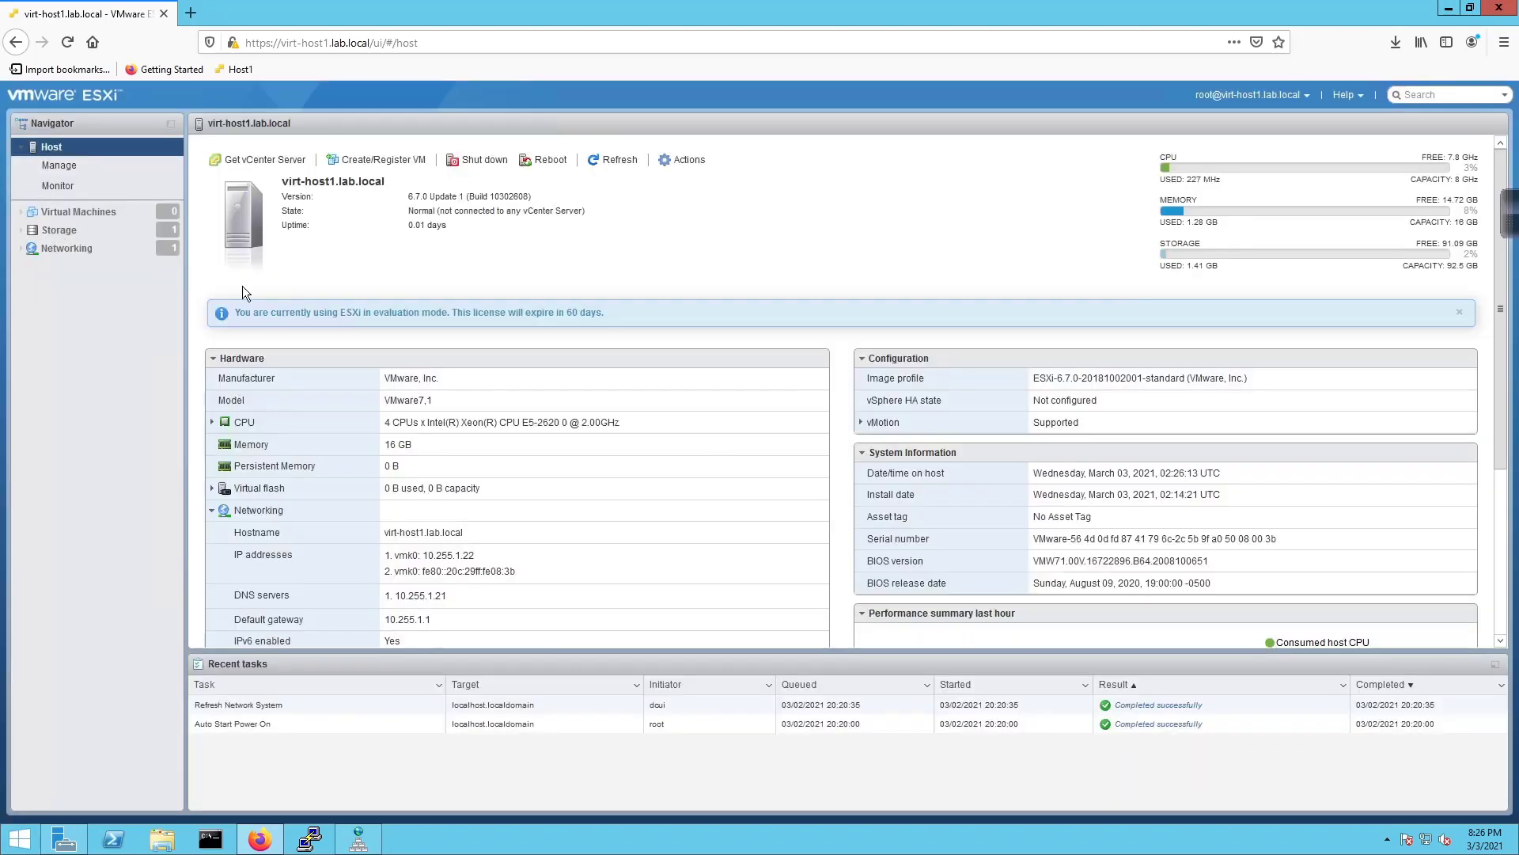
right_click(137, 68)
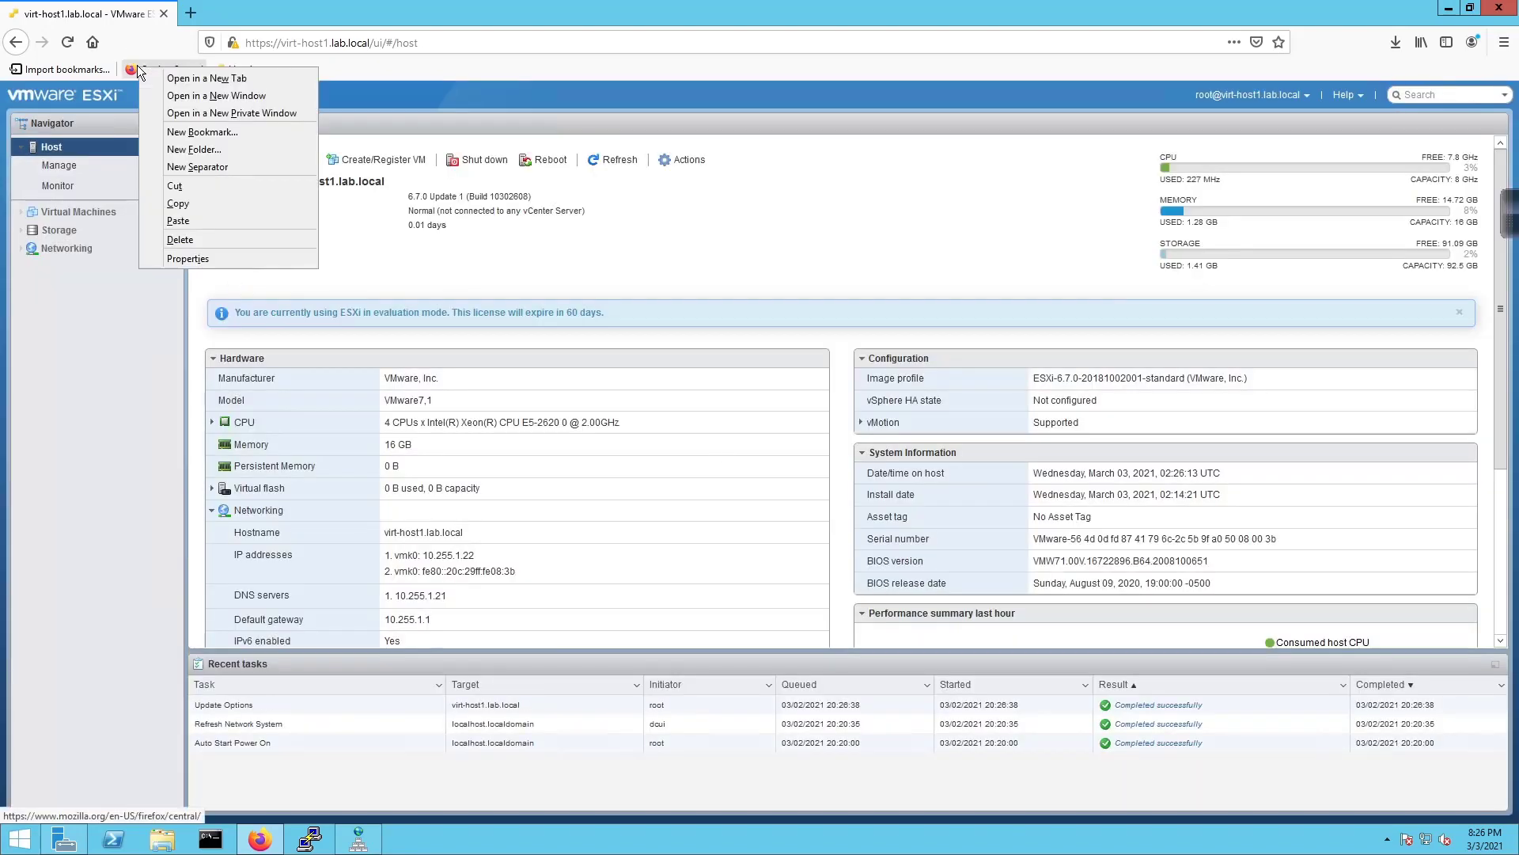
click(181, 239)
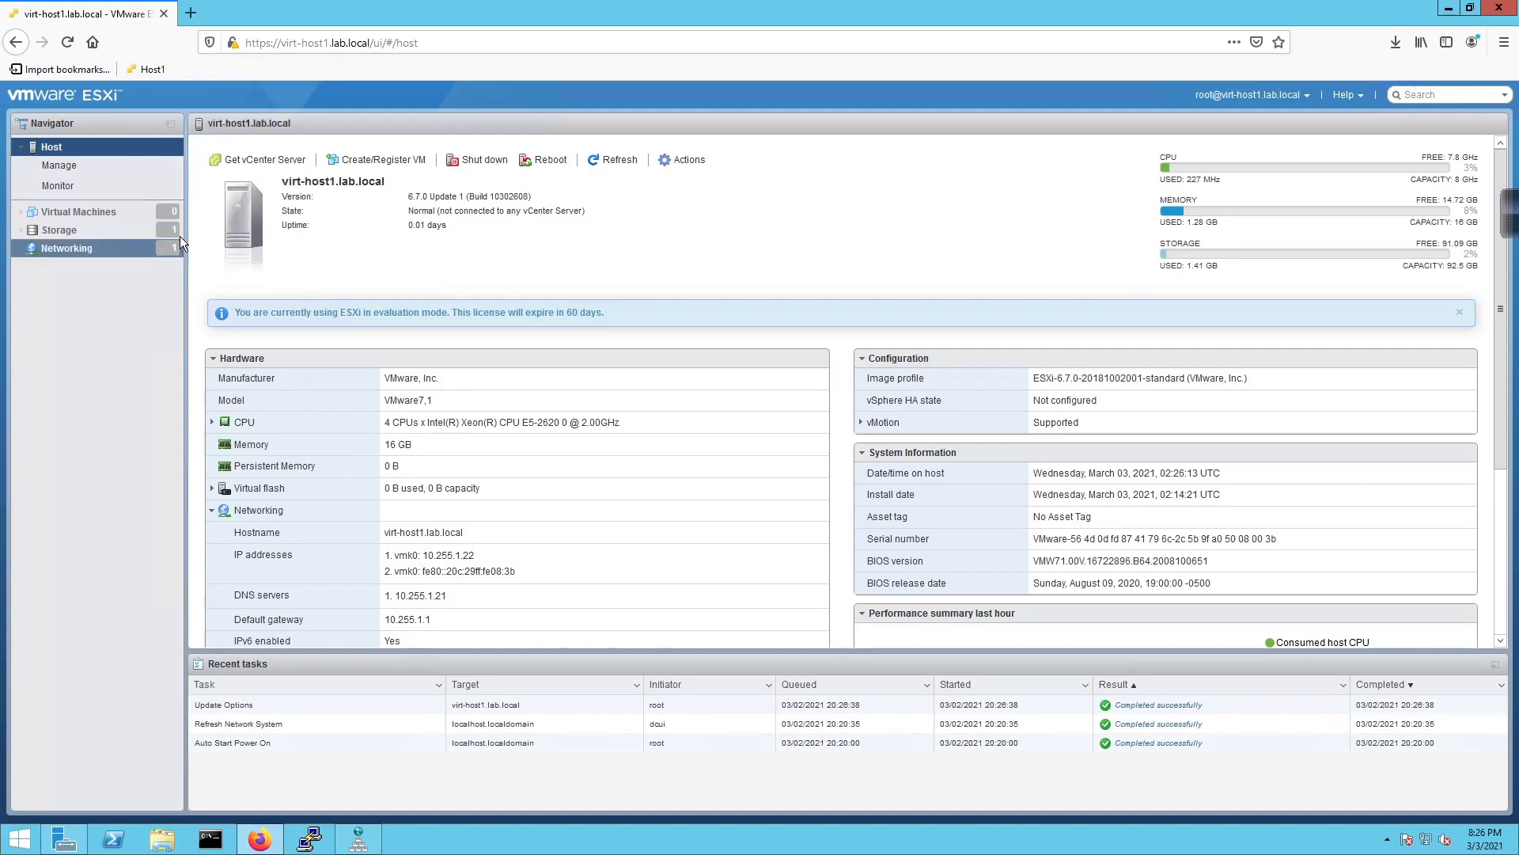